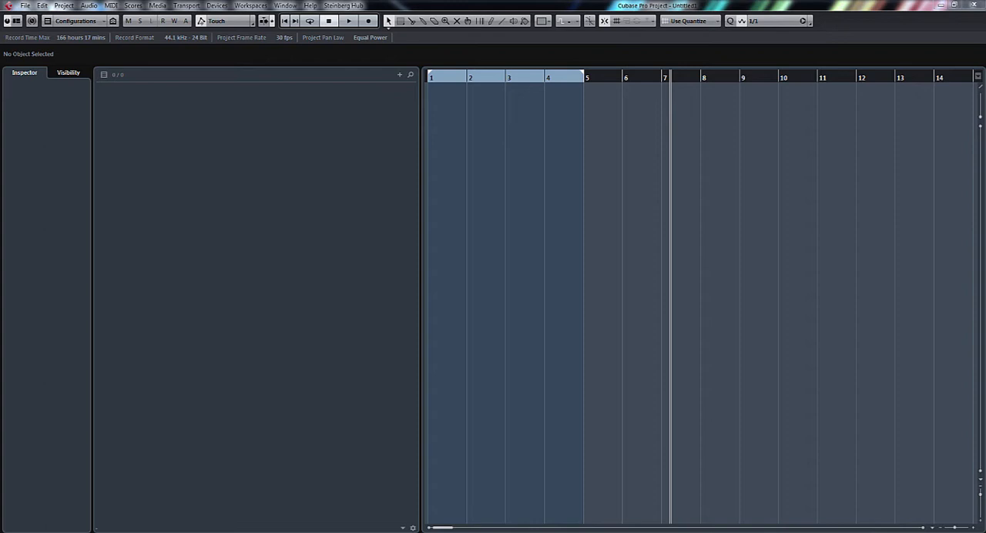
Step: Place the Kick sample from the Pool at bar 1 on a new track and set the quantize grid to 1/4
{"action": "left_click_drag", "start_coordinate": [985, 185], "coordinate": [736, 106]}
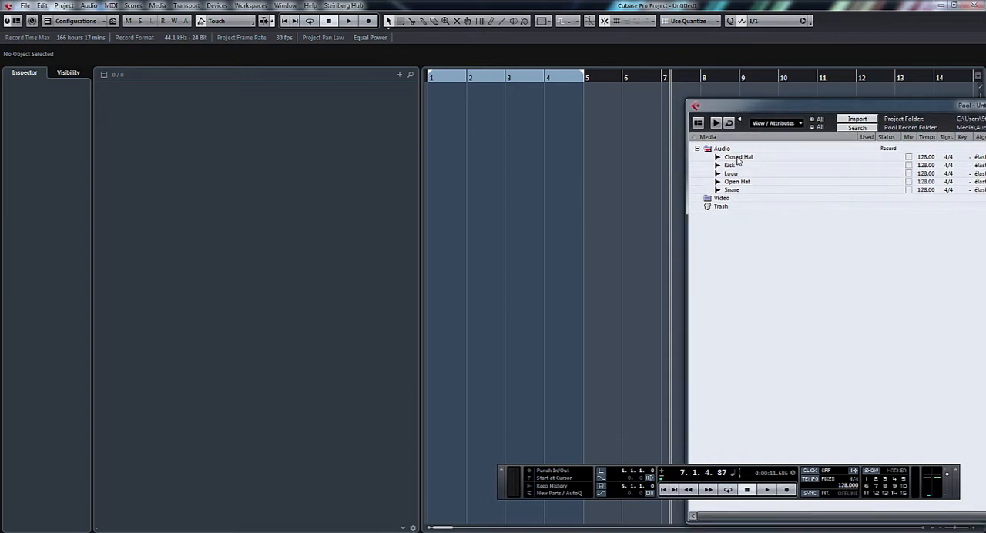
{"action": "left_click_drag", "start_coordinate": [730, 166], "coordinate": [436, 93]}
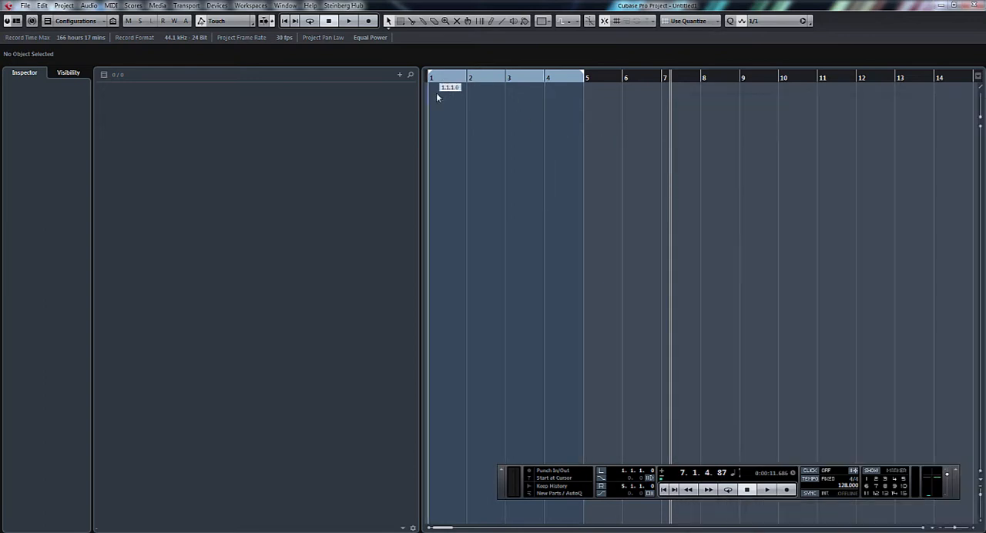
{"action": "left_click", "coordinate": [760, 23]}
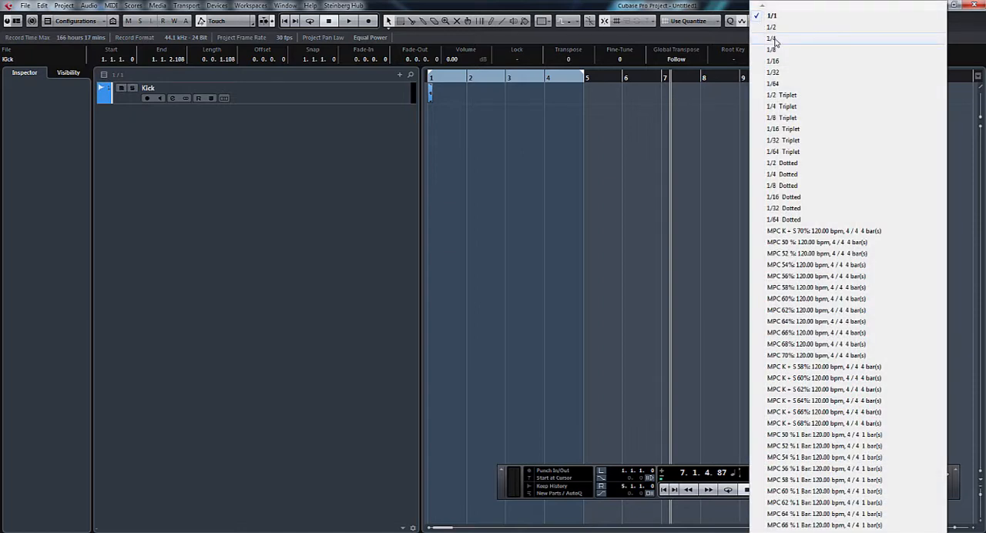
{"action": "left_click", "coordinate": [775, 39]}
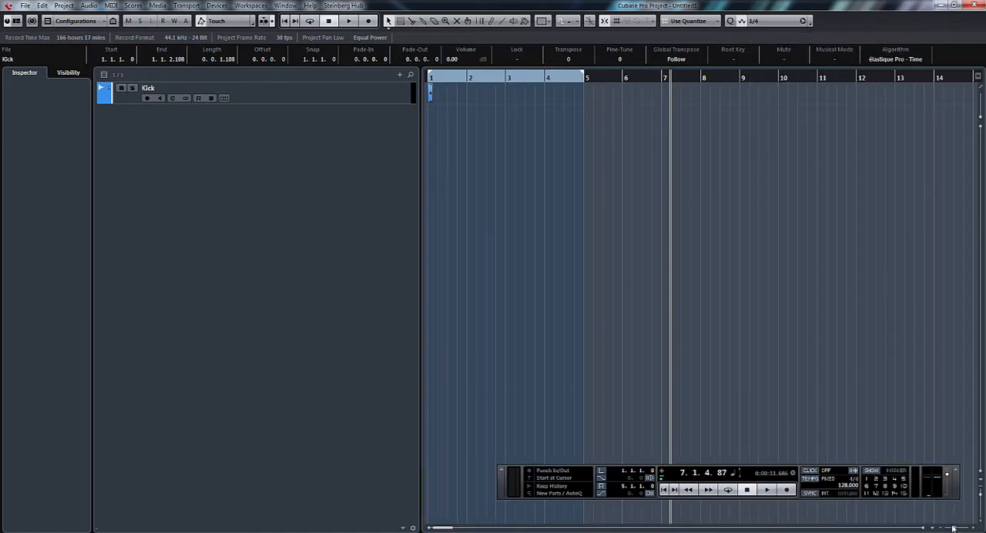
Step: Copy the kick event onto every beat of bars 1 to 4, then deselect the events
{"action": "left_click_drag", "start_coordinate": [956, 529], "coordinate": [959, 529]}
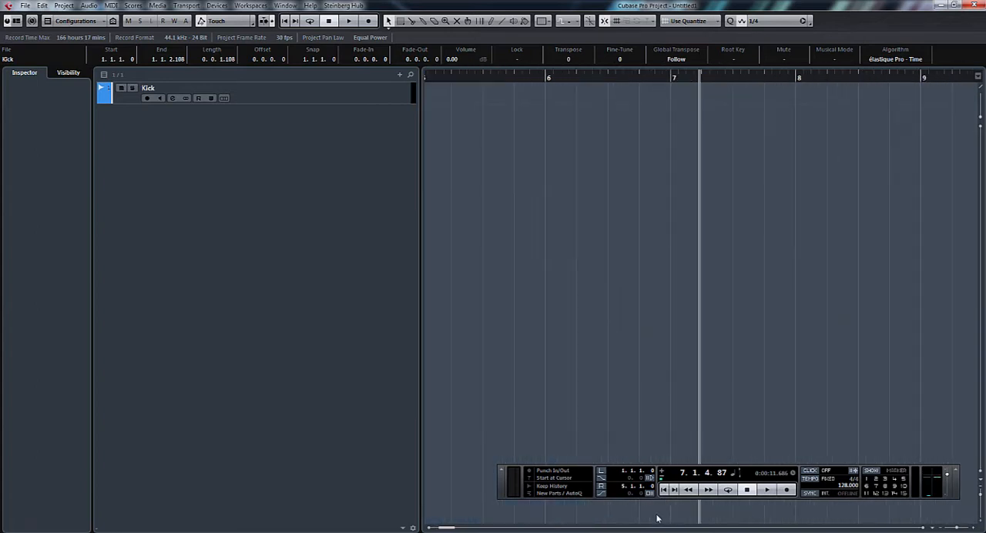
{"action": "left_click_drag", "start_coordinate": [448, 529], "coordinate": [441, 529]}
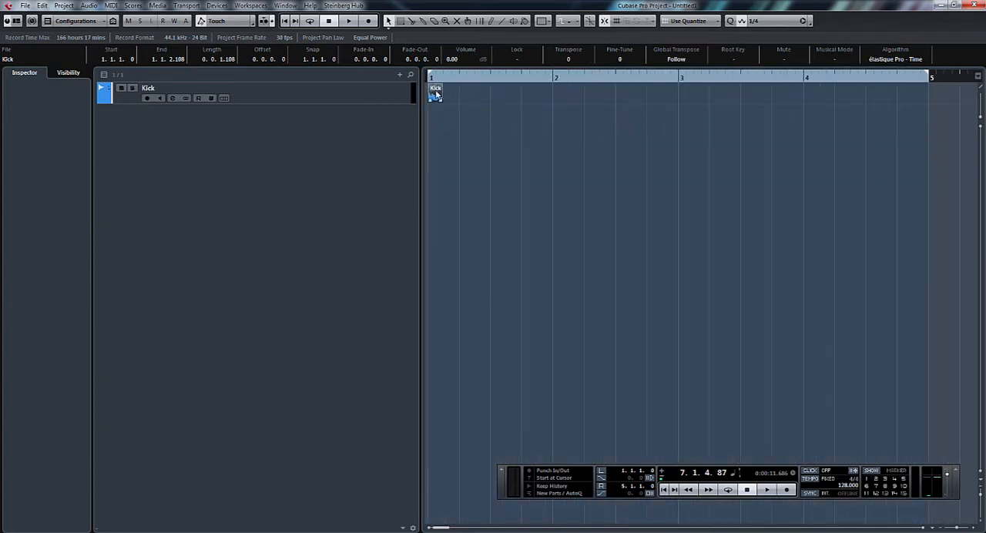
{"action": "left_click_drag", "start_coordinate": [435, 94], "coordinate": [498, 94]}
{"action": "left_click", "coordinate": [482, 107]}
{"action": "left_click_drag", "start_coordinate": [438, 104], "coordinate": [564, 100]}
{"action": "key", "text": "alt"}
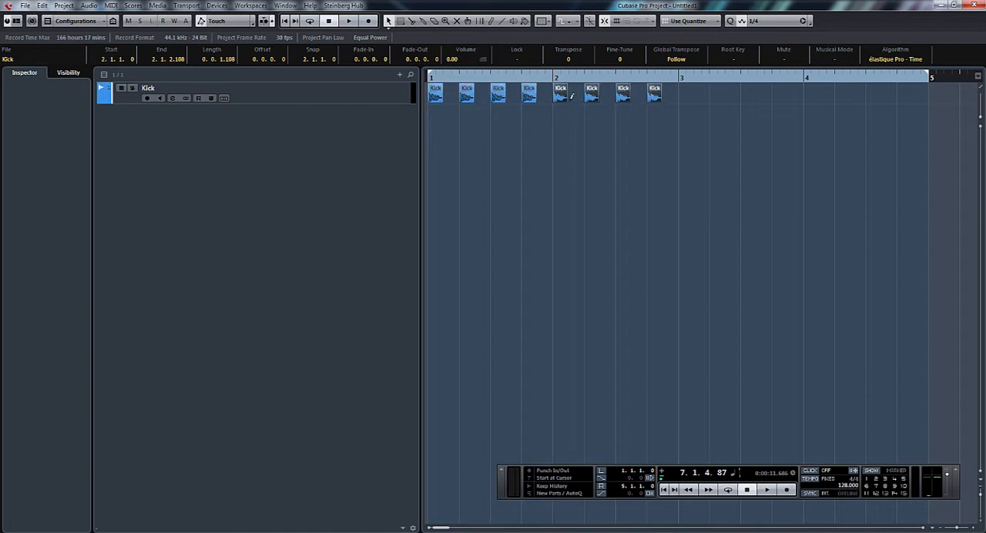
{"action": "mouse_move", "coordinate": [676, 94]}
{"action": "left_mouse_down"}
{"action": "mouse_move", "coordinate": [528, 92]}
{"action": "mouse_move", "coordinate": [435, 105]}
{"action": "mouse_move", "coordinate": [600, 112]}
{"action": "mouse_move", "coordinate": [693, 101]}
{"action": "left_mouse_up"}
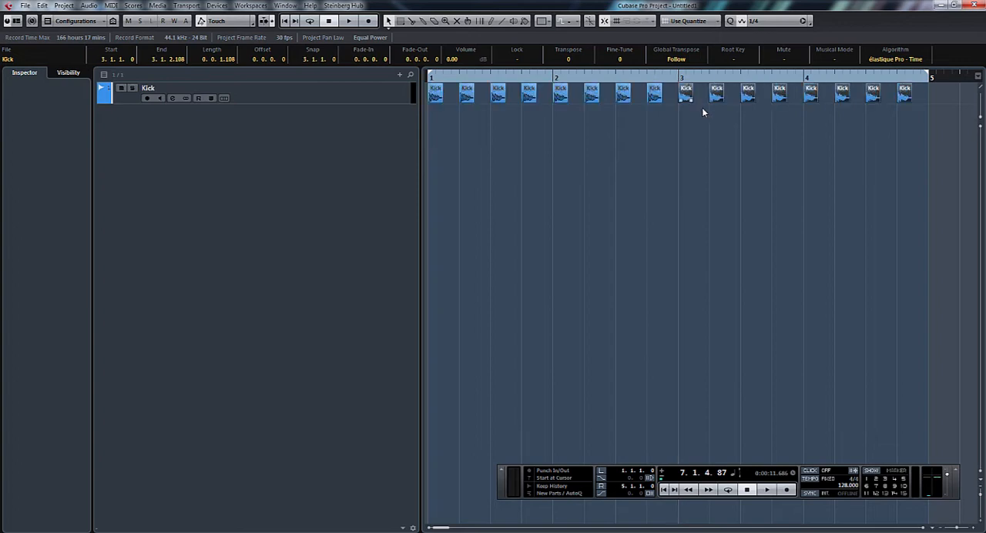
{"action": "left_click", "coordinate": [767, 154]}
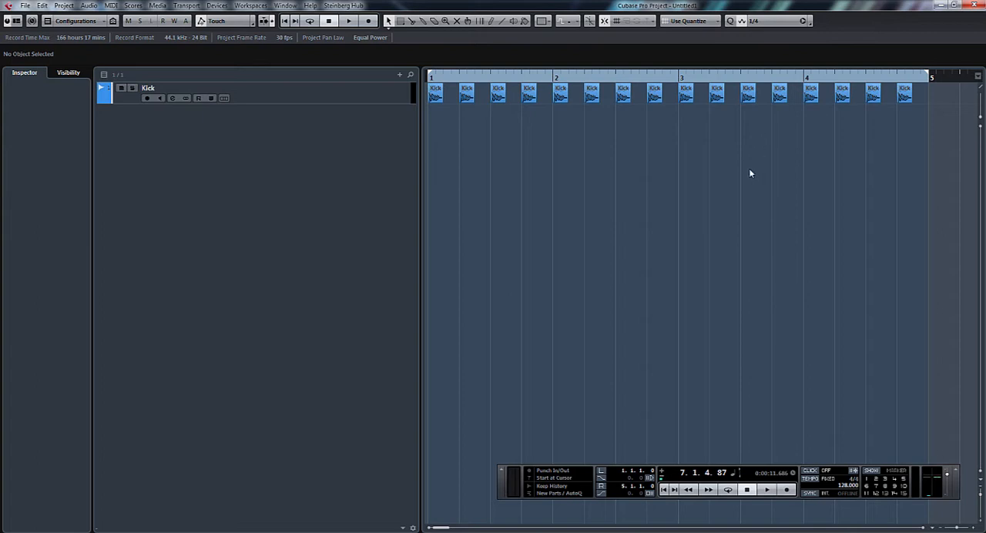
Step: Play the kick pattern from the project start and stop the playback
{"action": "key", "text": "space"}
{"action": "left_click", "coordinate": [665, 491]}
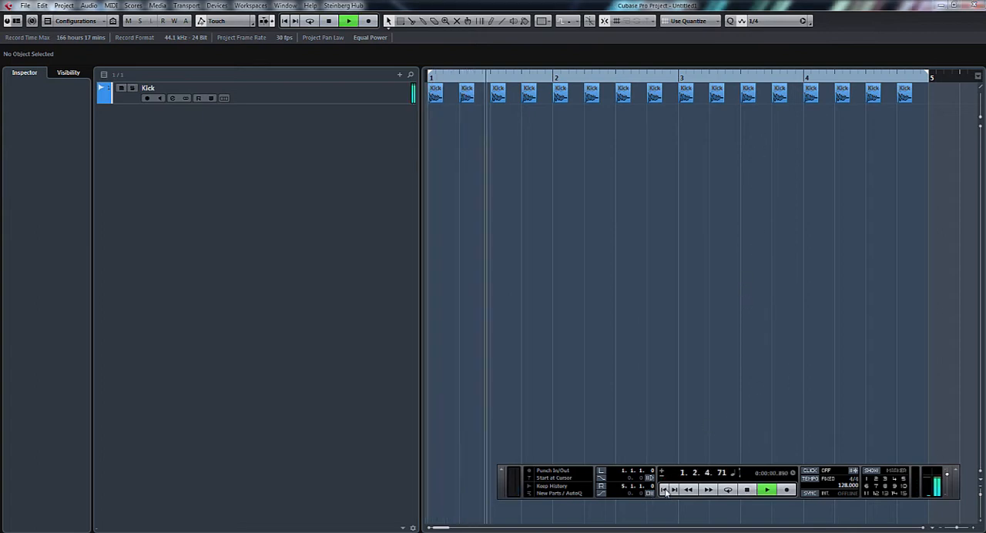
{"action": "key", "text": "space"}
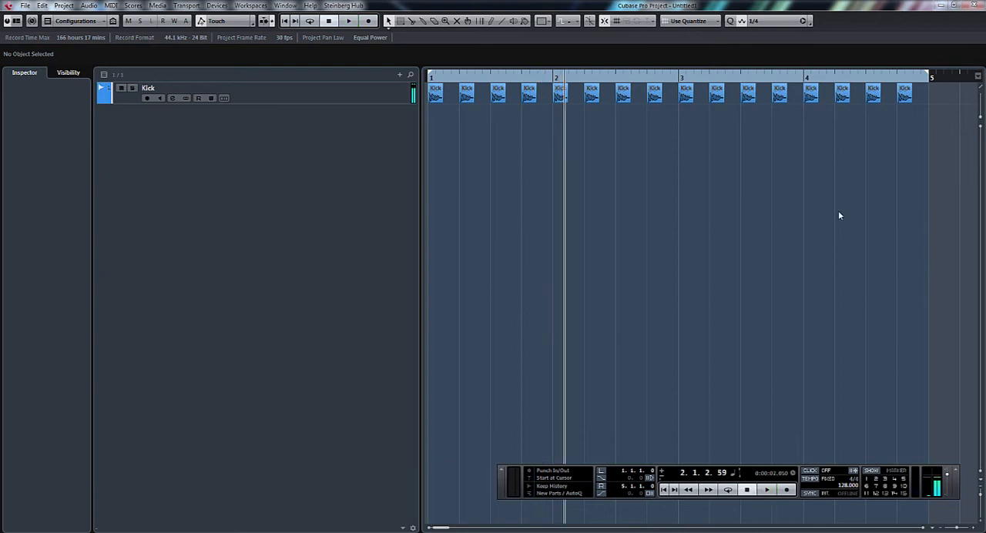
Step: Lower the Stereo Out fader to -9.66 dB in the MixConsole while the kick plays, and return to the project
{"action": "key", "text": "F3"}
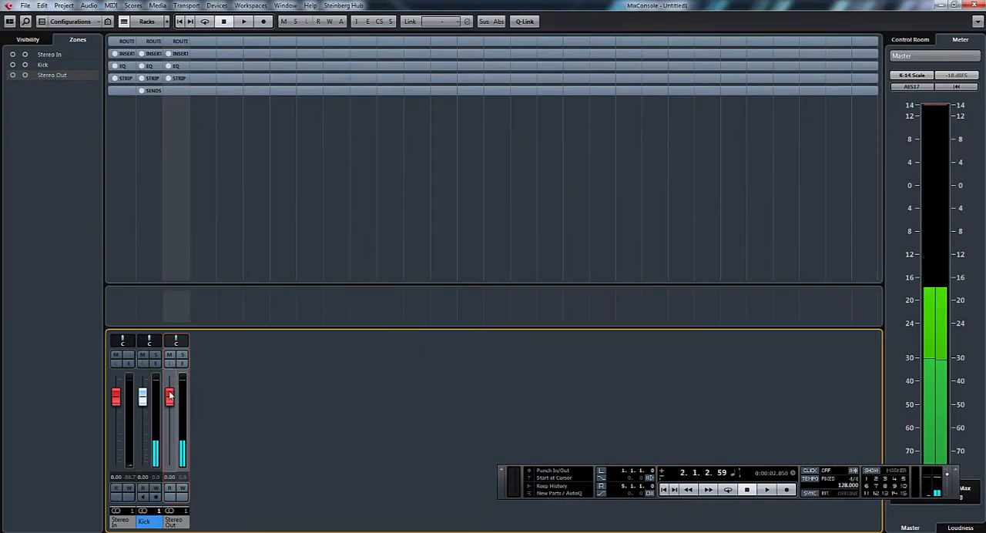
{"action": "left_click_drag", "start_coordinate": [170, 397], "coordinate": [170, 415]}
{"action": "key", "text": "space"}
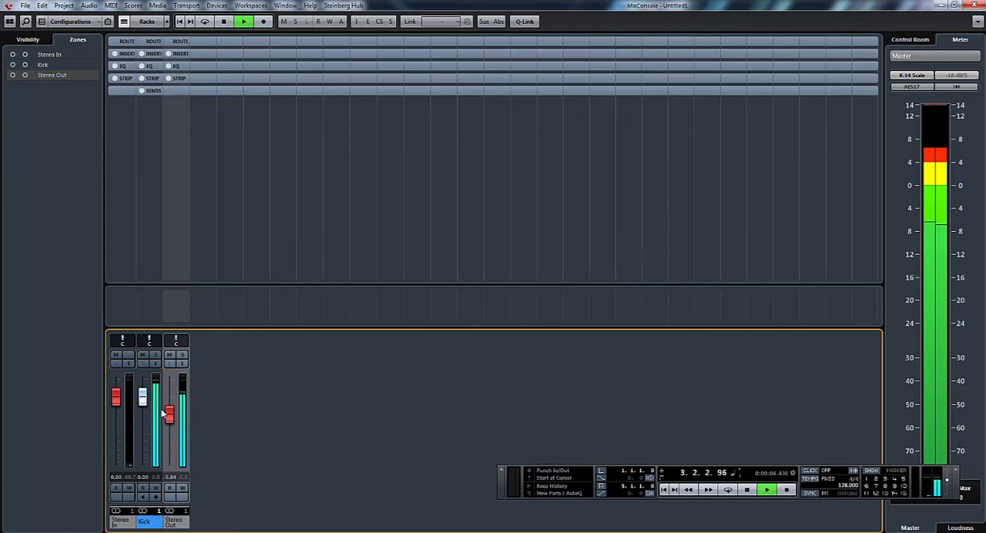
{"action": "left_click_drag", "start_coordinate": [163, 414], "coordinate": [163, 424]}
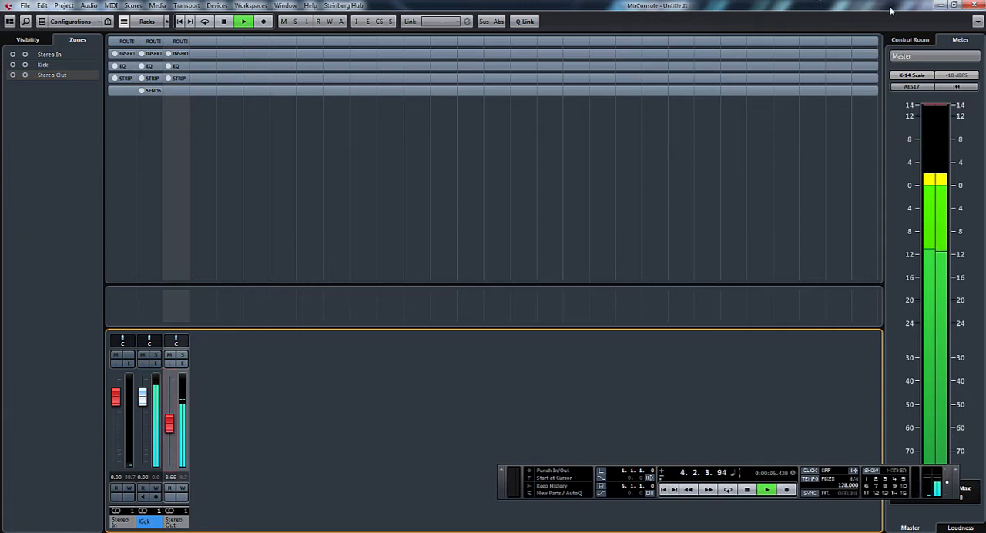
{"action": "key", "text": "space"}
{"action": "left_click", "coordinate": [941, 4]}
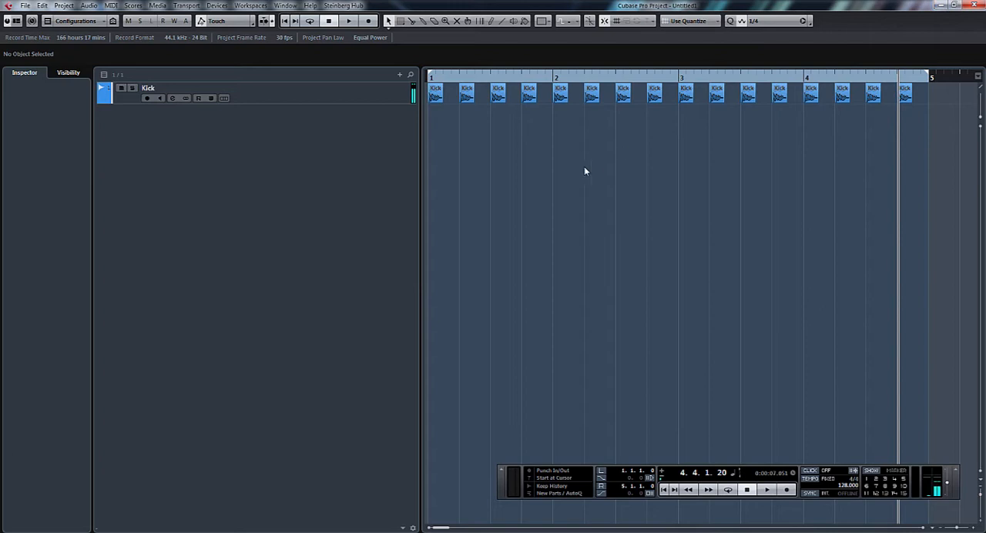
Step: Place the Snare sample from the Pool on a new track on beats 2 and 4 of all four bars
{"action": "key", "text": "ctrl+p"}
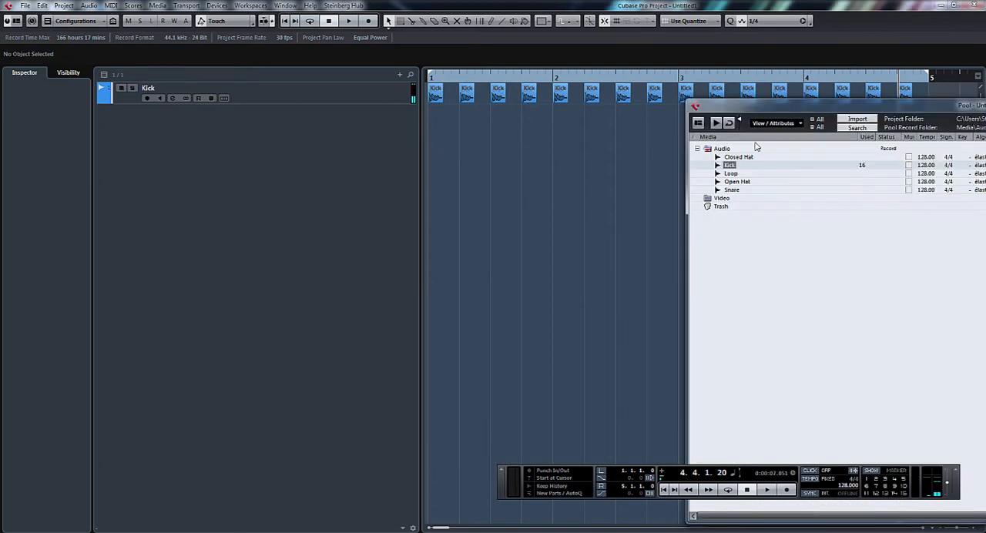
{"action": "left_click_drag", "start_coordinate": [730, 192], "coordinate": [593, 117]}
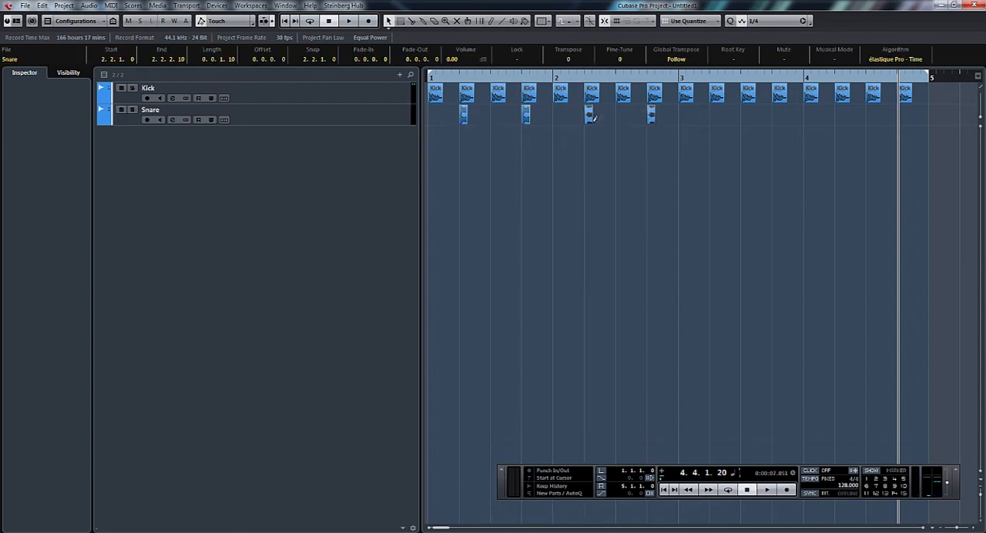
{"action": "left_click_drag", "start_coordinate": [678, 112], "coordinate": [714, 122]}
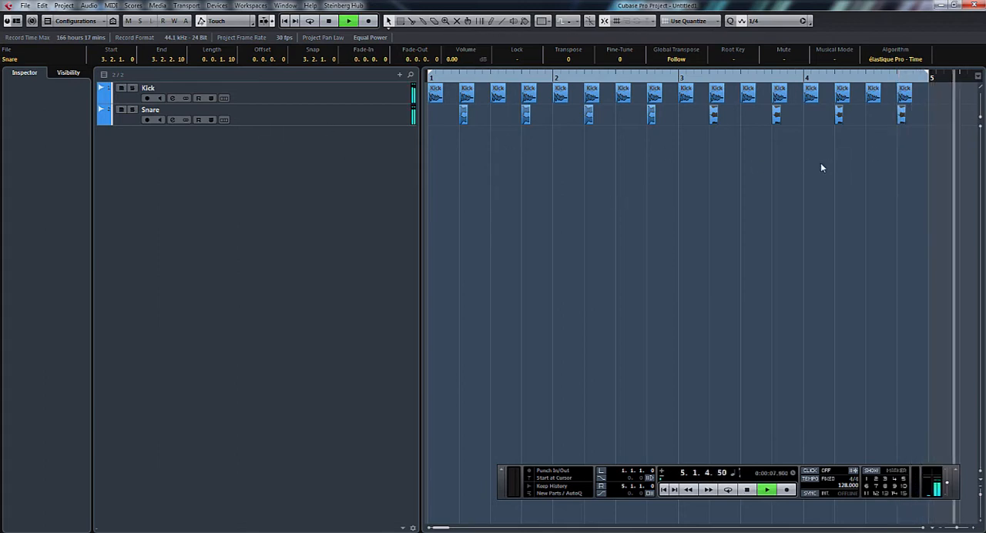
Step: Return to the project start, turn on cycle mode and play the four-bar kick and snare loop
{"action": "key", "text": "space"}
{"action": "left_click", "coordinate": [663, 491]}
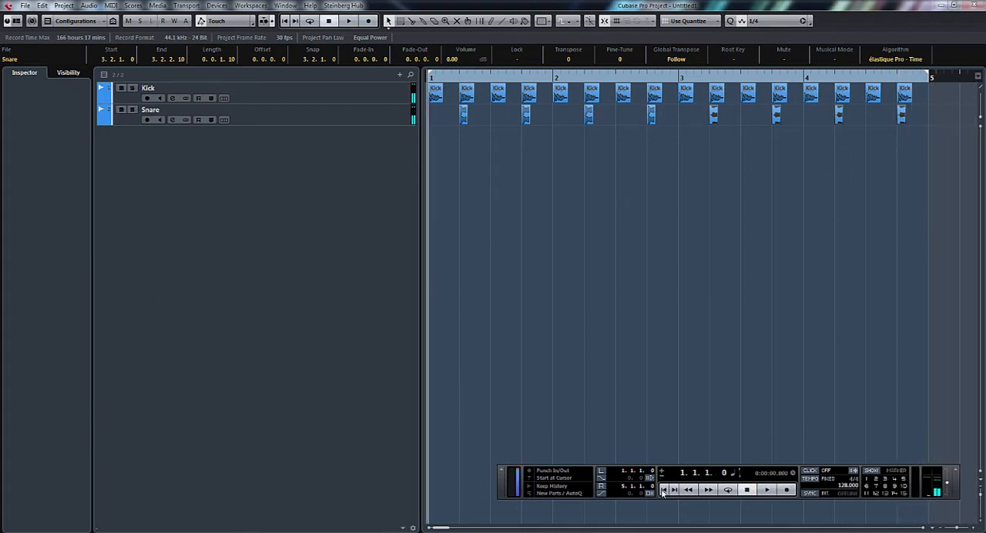
{"action": "left_click", "coordinate": [730, 492]}
{"action": "left_click", "coordinate": [768, 491]}
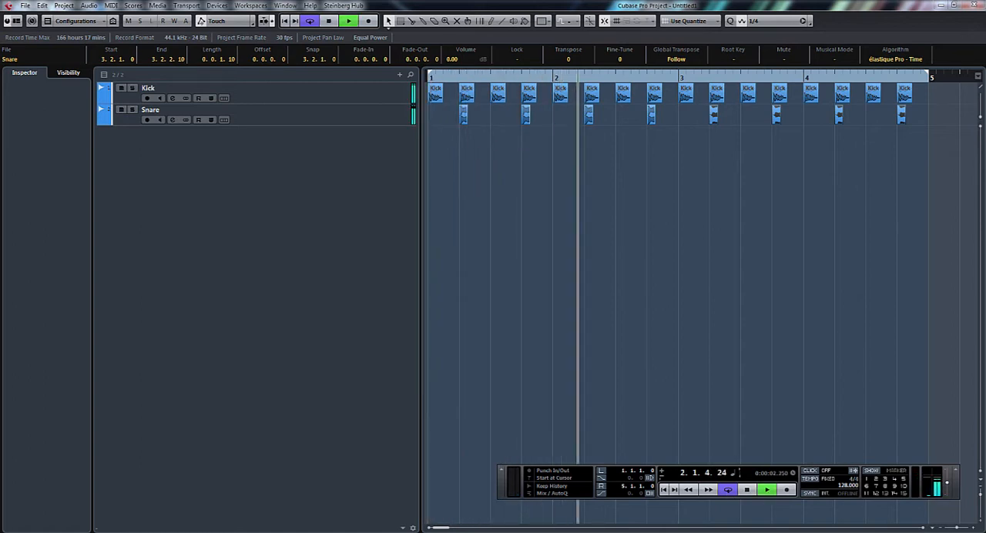
Step: Move the Pool window below the drum tracks, stop the playback and close the Pool
{"action": "key", "text": "ctrl+p"}
{"action": "left_click_drag", "start_coordinate": [885, 105], "coordinate": [933, 199]}
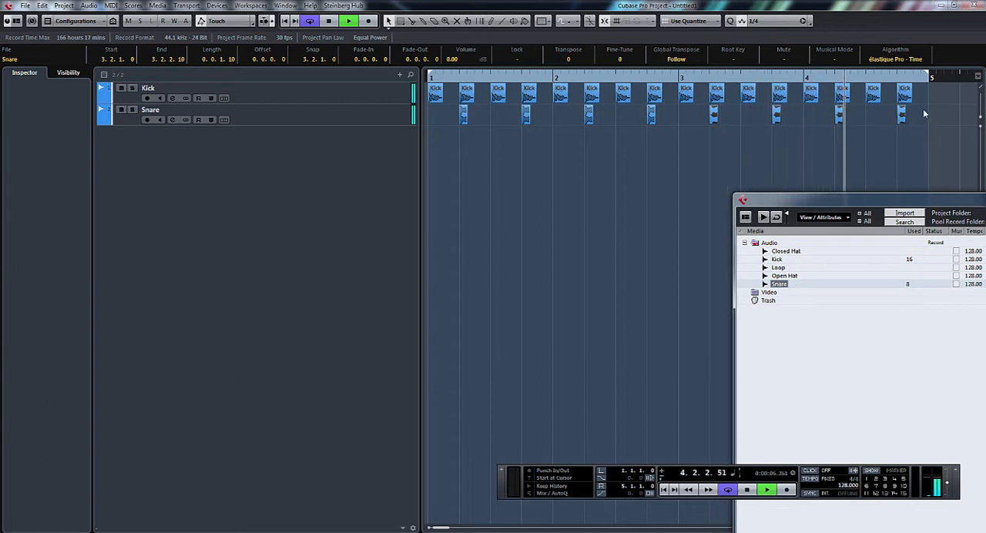
{"action": "key", "text": "space"}
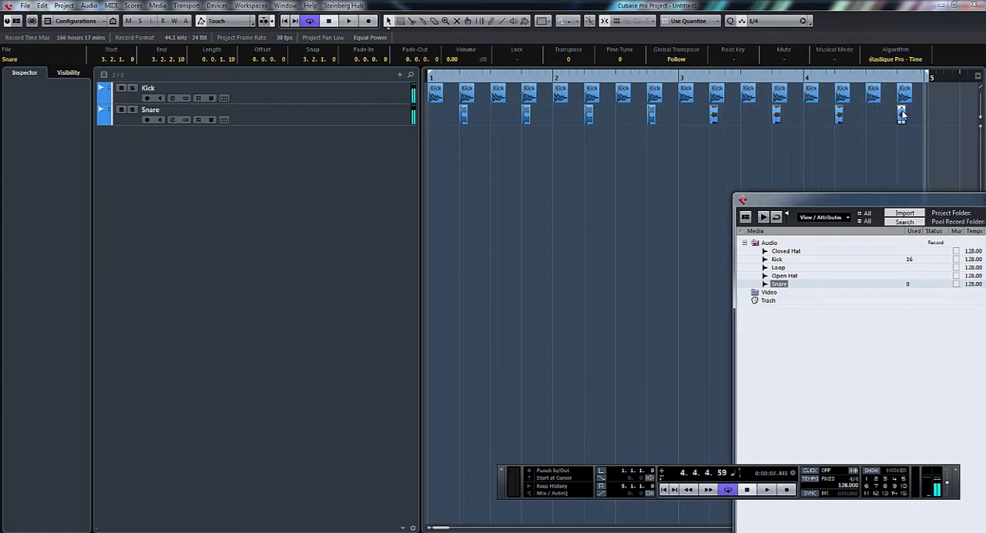
{"action": "key", "text": "ctrl+p"}
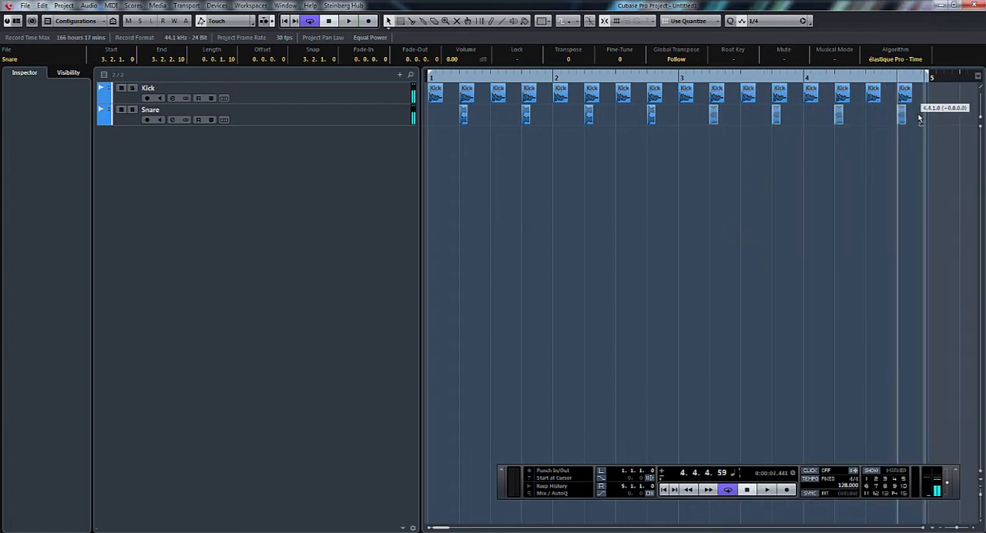
Step: Set the quantize grid to 1/8, copy the last snare hit to 4.4.3 and play the loop
{"action": "left_click", "coordinate": [775, 22]}
{"action": "left_click", "coordinate": [777, 46]}
{"action": "left_click_drag", "start_coordinate": [903, 114], "coordinate": [919, 117]}
{"action": "left_click", "coordinate": [717, 78]}
{"action": "key", "text": "space"}
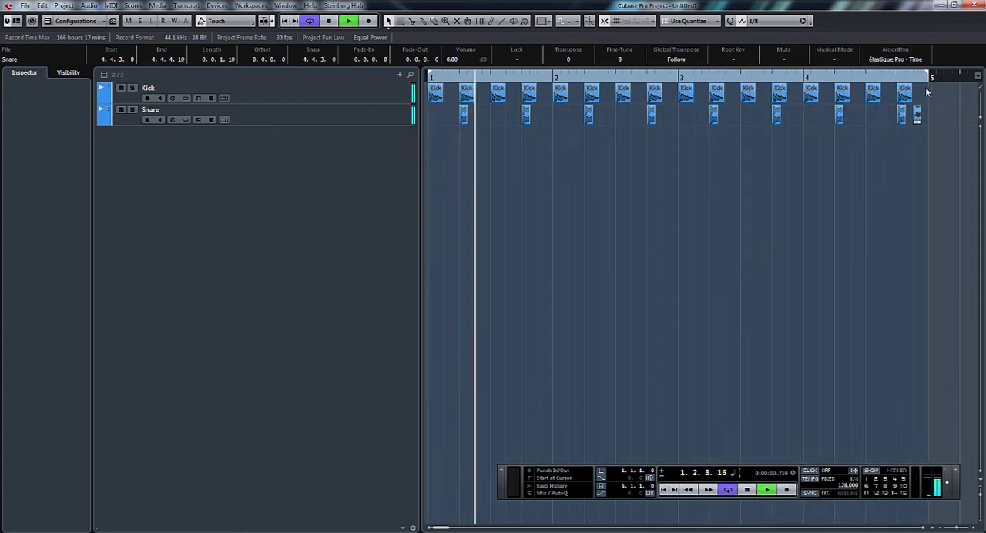
Step: Set the quantize grid to 1/16 and move the extra snare hit to 4.4.4 during playback, then stop
{"action": "left_click", "coordinate": [780, 21]}
{"action": "left_click", "coordinate": [771, 58]}
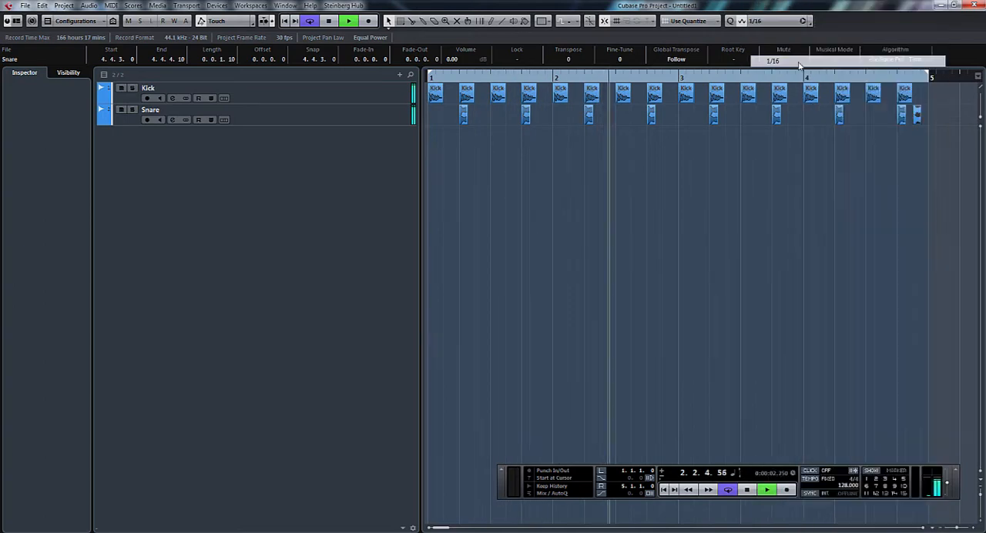
{"action": "left_click_drag", "start_coordinate": [921, 119], "coordinate": [927, 116]}
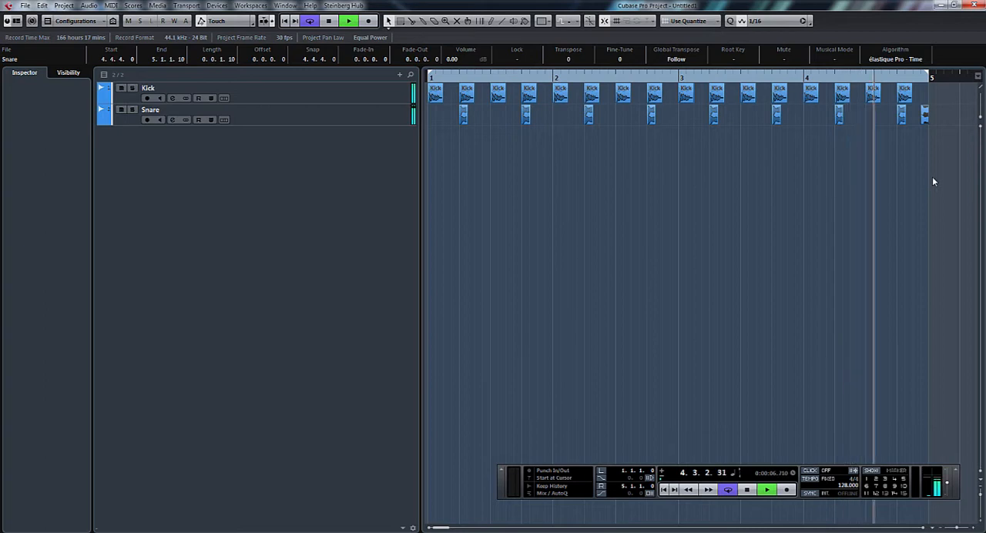
{"action": "key", "text": "space"}
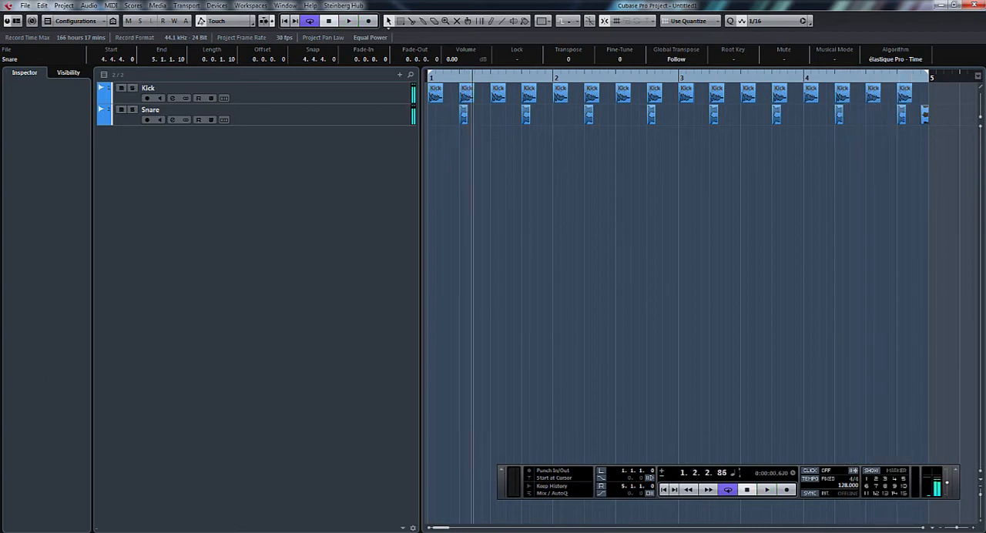
Step: Place the Closed Hat sample on a new track on the first two sixteenths of every beat through bar 4 and play the loop
{"action": "key", "text": "ctrl+p"}
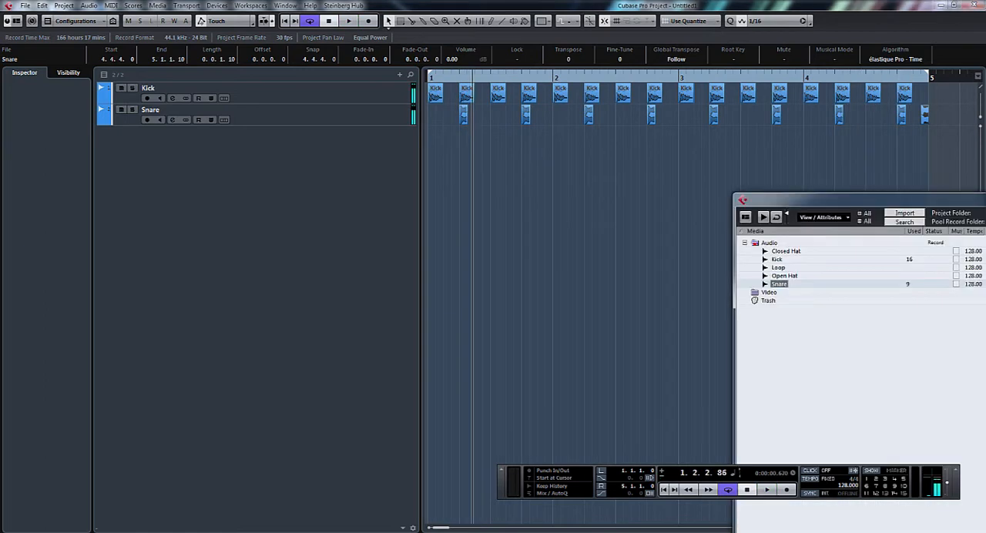
{"action": "left_click", "coordinate": [792, 255]}
{"action": "left_click_drag", "start_coordinate": [792, 255], "coordinate": [429, 147]}
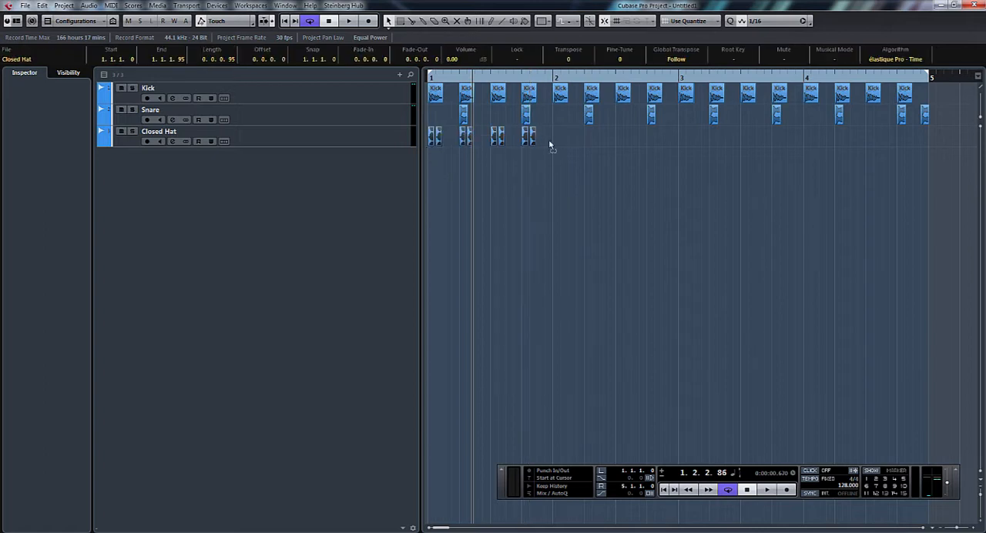
{"action": "left_click_drag", "start_coordinate": [551, 146], "coordinate": [377, 165]}
{"action": "left_click", "coordinate": [674, 143]}
{"action": "left_click_drag", "start_coordinate": [460, 139], "coordinate": [708, 146]}
{"action": "key", "text": "space"}
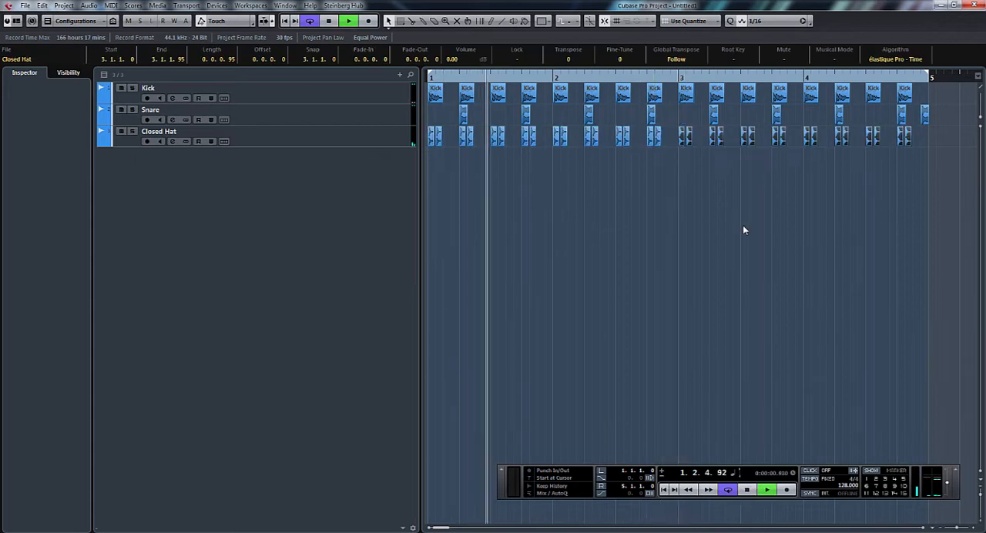
Step: Stop playback and place the Open Hat sample on a new track at the offbeat of every beat from 1.1.3 through bar 4
{"action": "left_click_drag", "start_coordinate": [985, 183], "coordinate": [985, 183]}
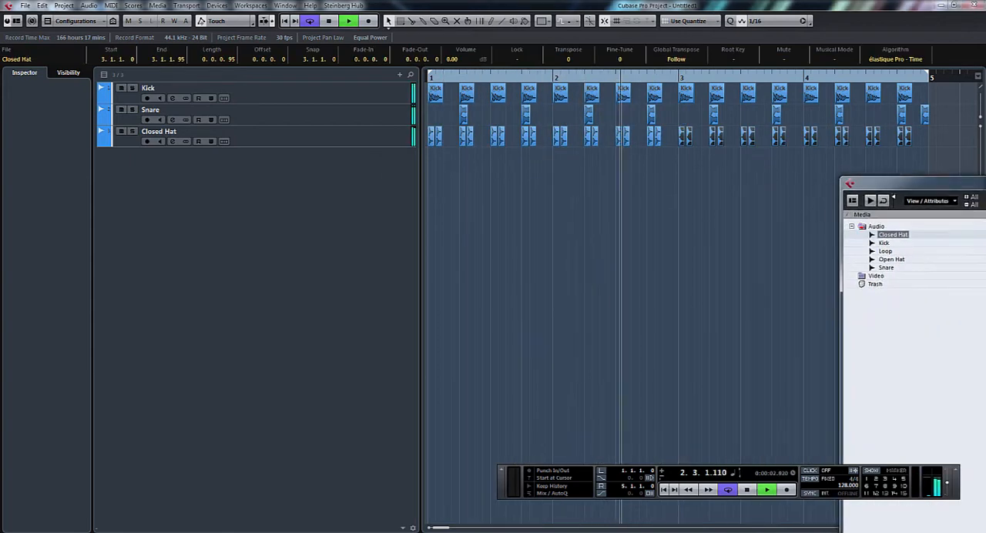
{"action": "key", "text": "space"}
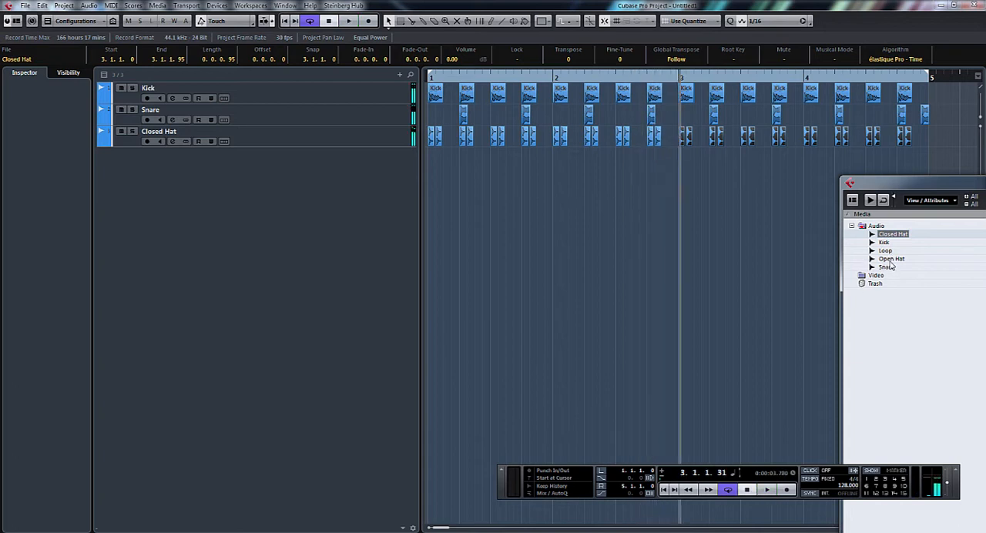
{"action": "left_click_drag", "start_coordinate": [891, 260], "coordinate": [449, 163]}
{"action": "mouse_move", "coordinate": [449, 164]}
{"action": "left_mouse_down"}
{"action": "mouse_move", "coordinate": [518, 170]}
{"action": "mouse_move", "coordinate": [447, 168]}
{"action": "left_mouse_up"}
{"action": "left_click_drag", "start_coordinate": [545, 162], "coordinate": [705, 158]}
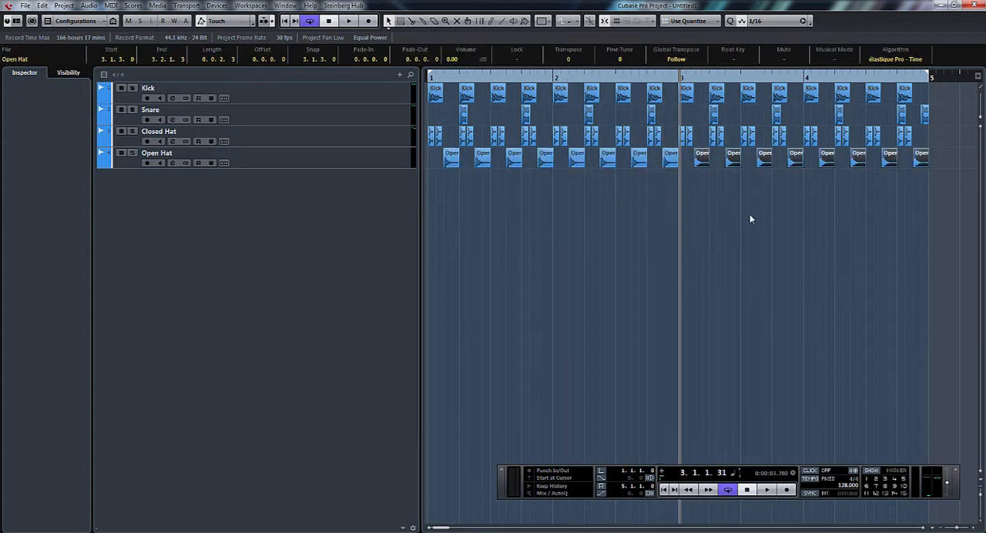
Step: Play the loop and pull the snare, closed hat and open hat channel levels down to silence in the mixer
{"action": "key", "text": "space"}
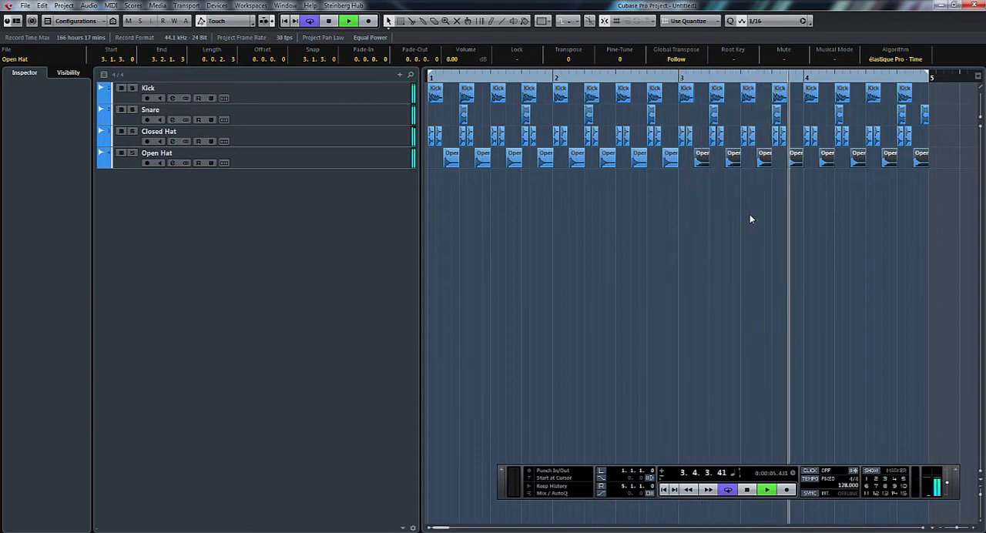
{"action": "key", "text": "F3"}
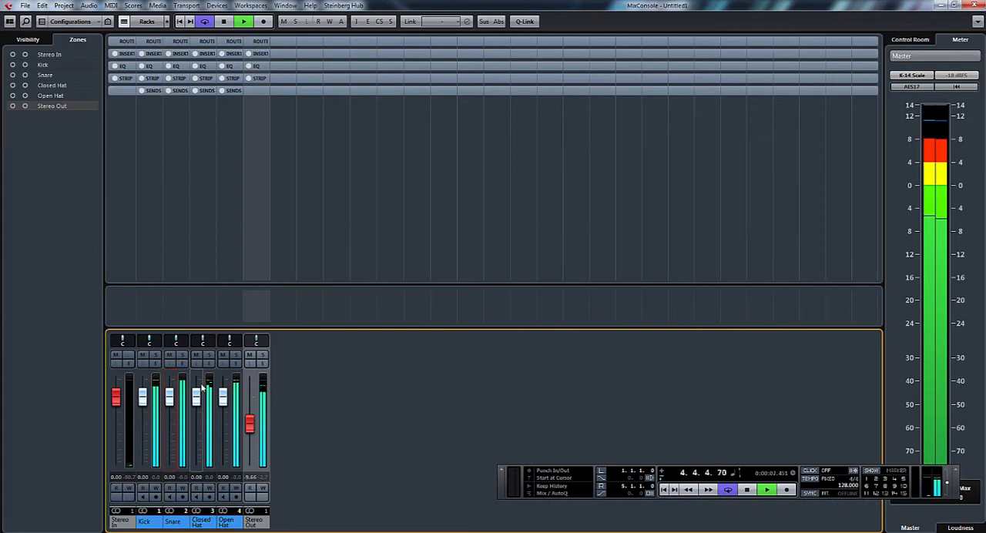
{"action": "left_click_drag", "start_coordinate": [198, 430], "coordinate": [197, 470]}
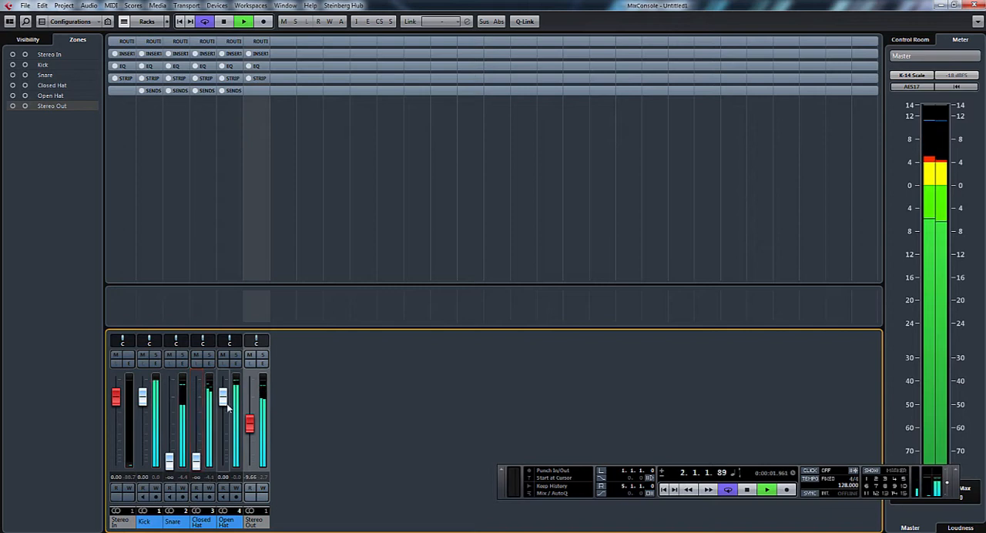
{"action": "left_click_drag", "start_coordinate": [224, 416], "coordinate": [224, 470]}
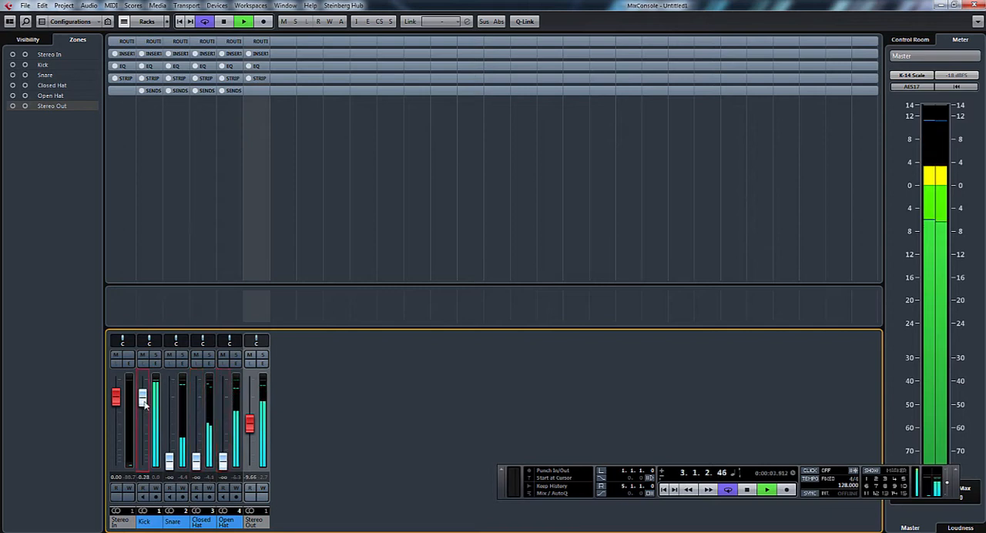
Step: Set the kick channel level to -8.53 and the stereo output level to -1.98 during playback
{"action": "left_click_drag", "start_coordinate": [143, 397], "coordinate": [145, 423]}
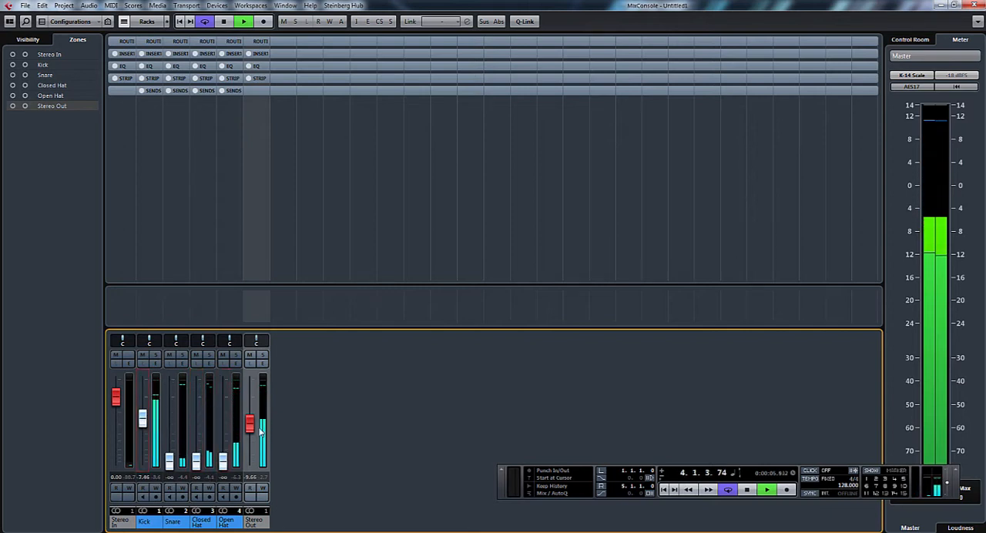
{"action": "left_click_drag", "start_coordinate": [249, 423], "coordinate": [250, 408]}
{"action": "left_click_drag", "start_coordinate": [143, 419], "coordinate": [143, 422]}
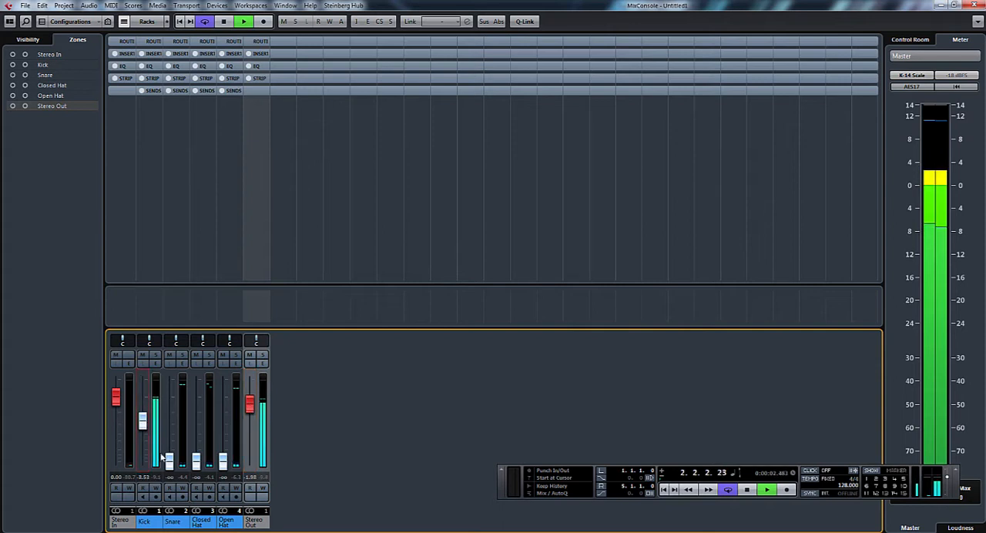
Step: Try the snare channel at a level of -14.8, stop playback and pull the snare back down to silence
{"action": "left_click_drag", "start_coordinate": [162, 458], "coordinate": [175, 442]}
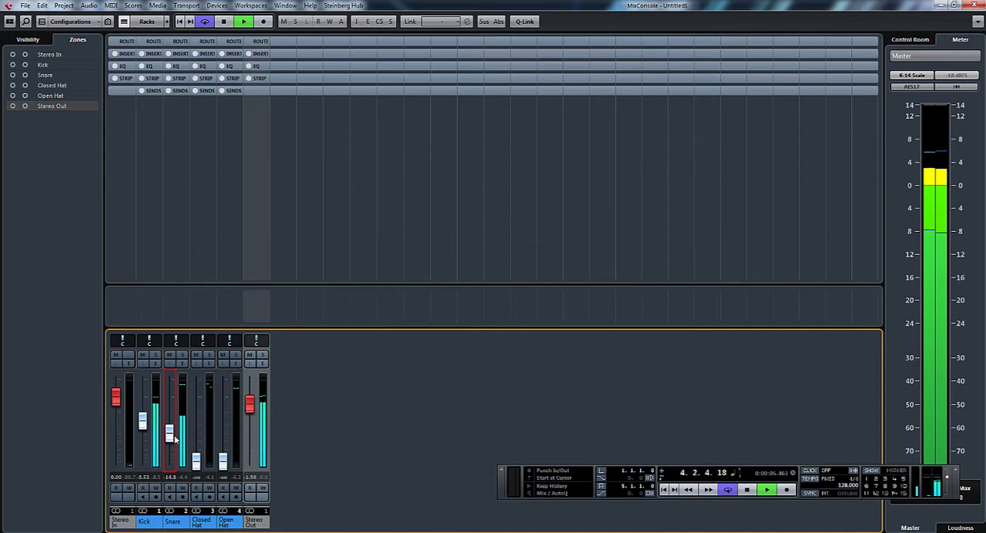
{"action": "key", "text": "space"}
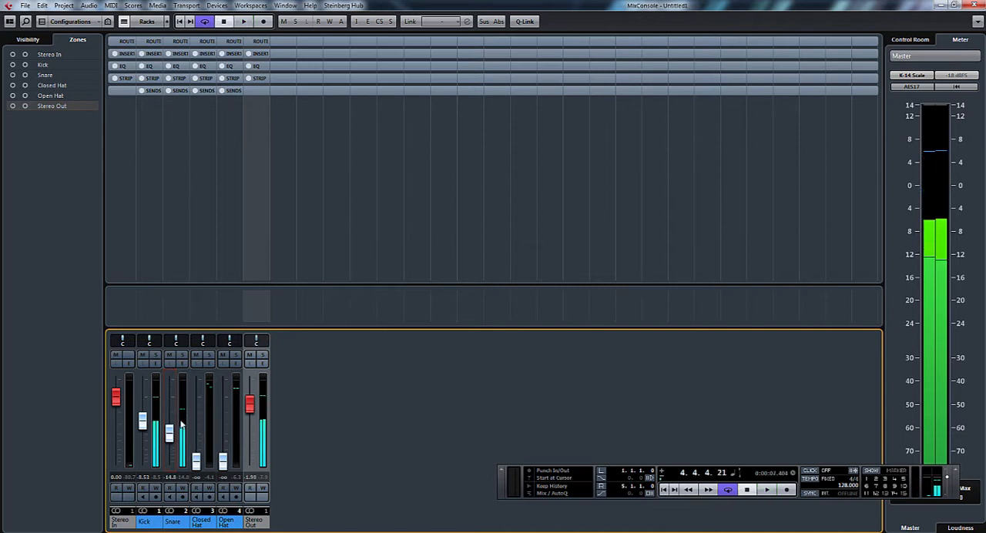
{"action": "left_click_drag", "start_coordinate": [171, 435], "coordinate": [169, 470]}
Step: Restart playback and set the kick channel level to -9.43
{"action": "left_click", "coordinate": [141, 424]}
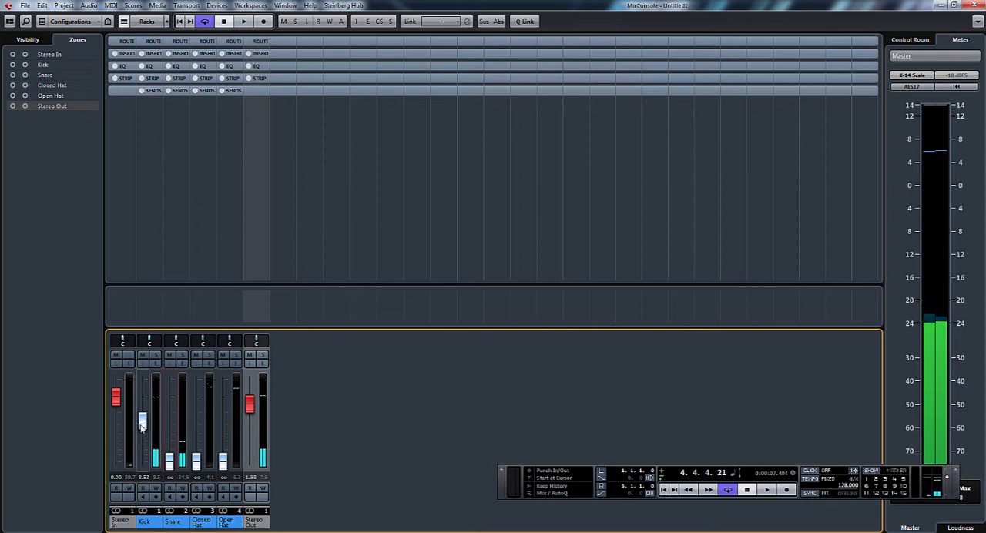
{"action": "left_click_drag", "start_coordinate": [142, 427], "coordinate": [143, 423]}
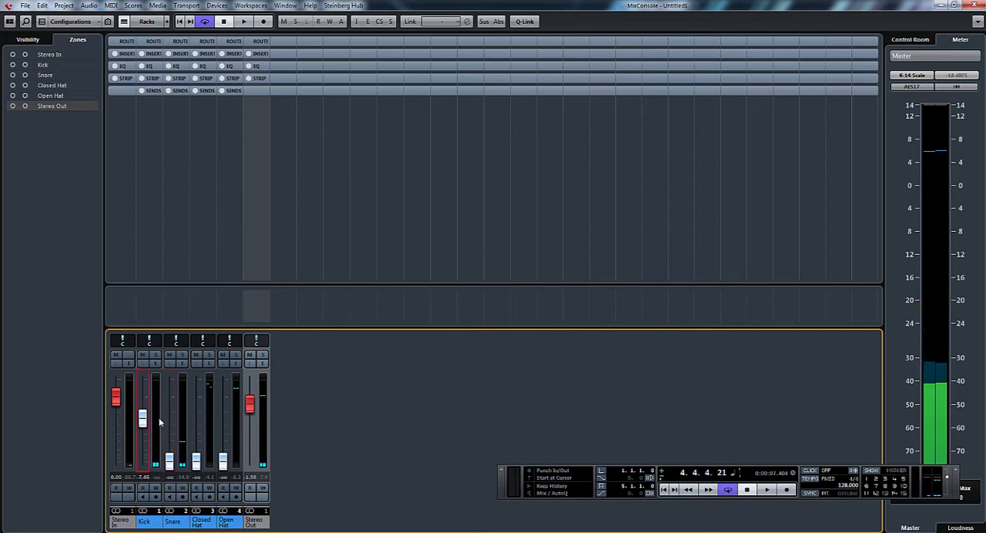
{"action": "key", "text": "space"}
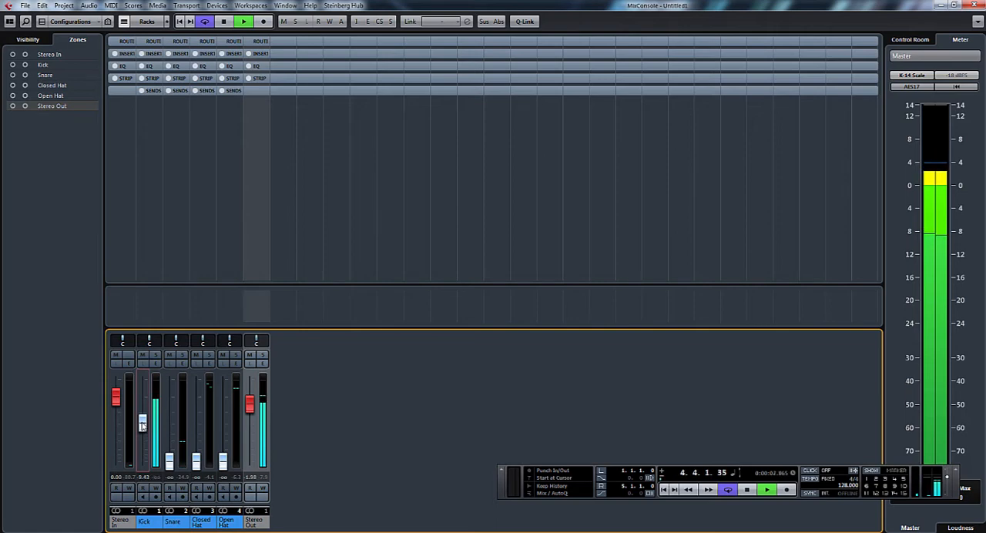
Step: Set the snare level to -15.1, closed hat to -24.8 and open hat to -19.1, then return to the project window
{"action": "left_click_drag", "start_coordinate": [169, 460], "coordinate": [171, 437]}
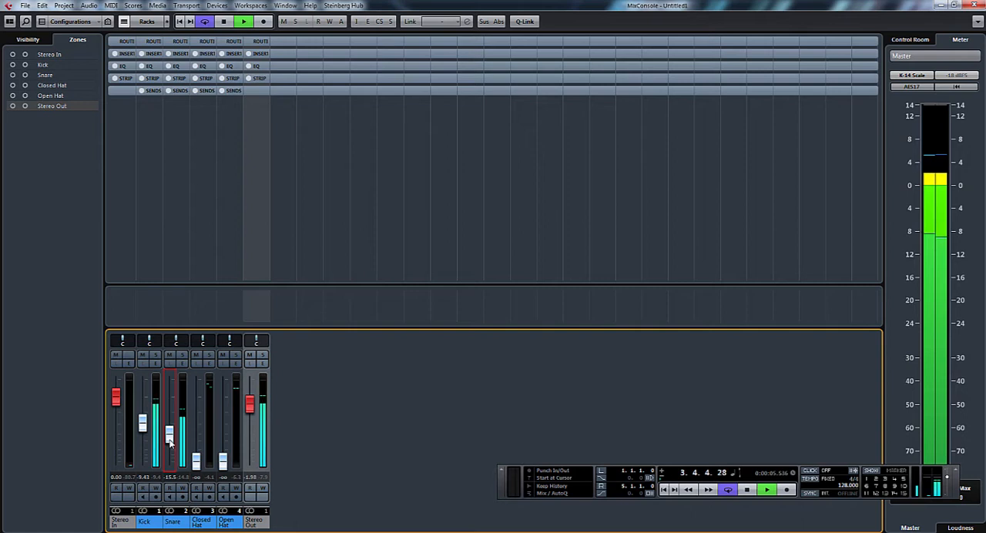
{"action": "left_click_drag", "start_coordinate": [197, 463], "coordinate": [226, 444]}
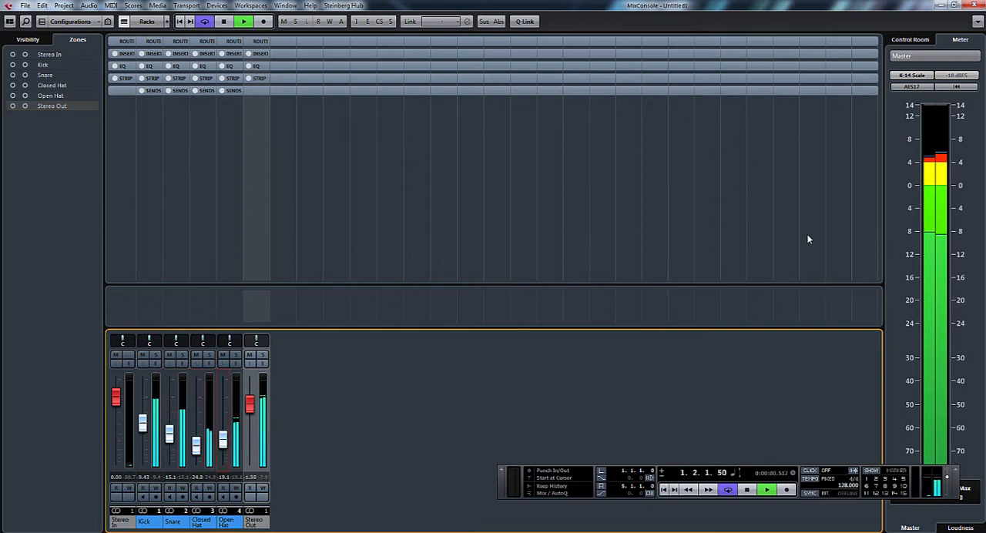
{"action": "left_click", "coordinate": [941, 6]}
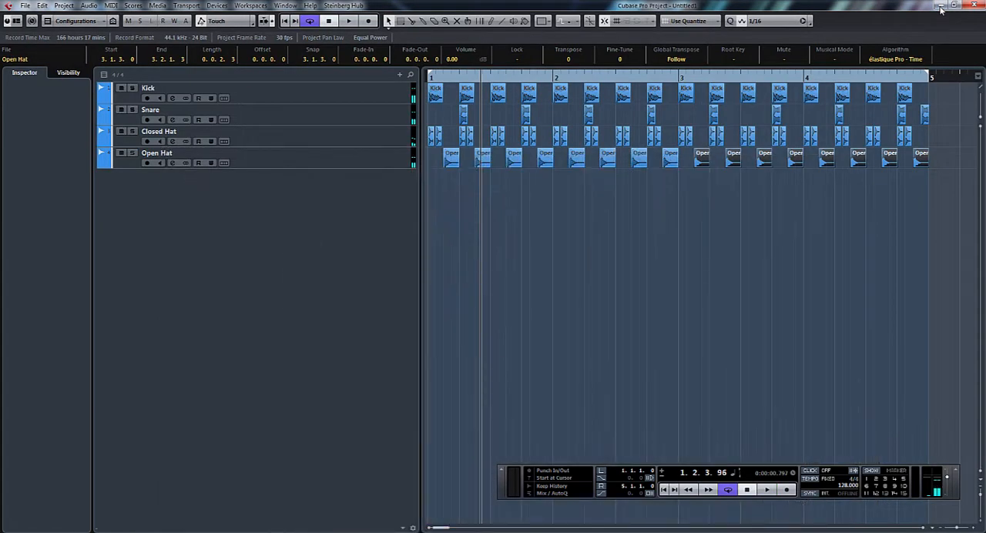
{"action": "left_click", "coordinate": [812, 248]}
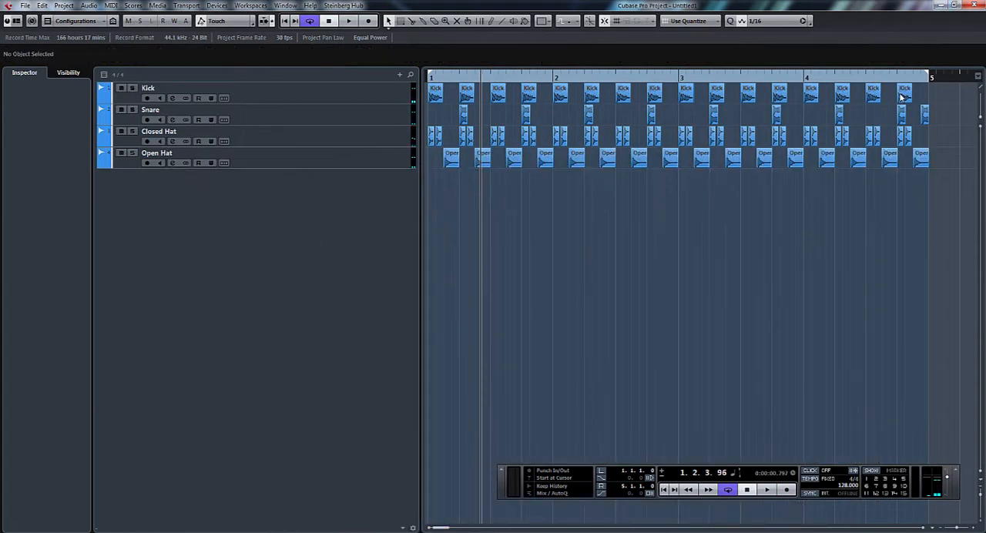
{"action": "left_click_drag", "start_coordinate": [954, 93], "coordinate": [413, 190]}
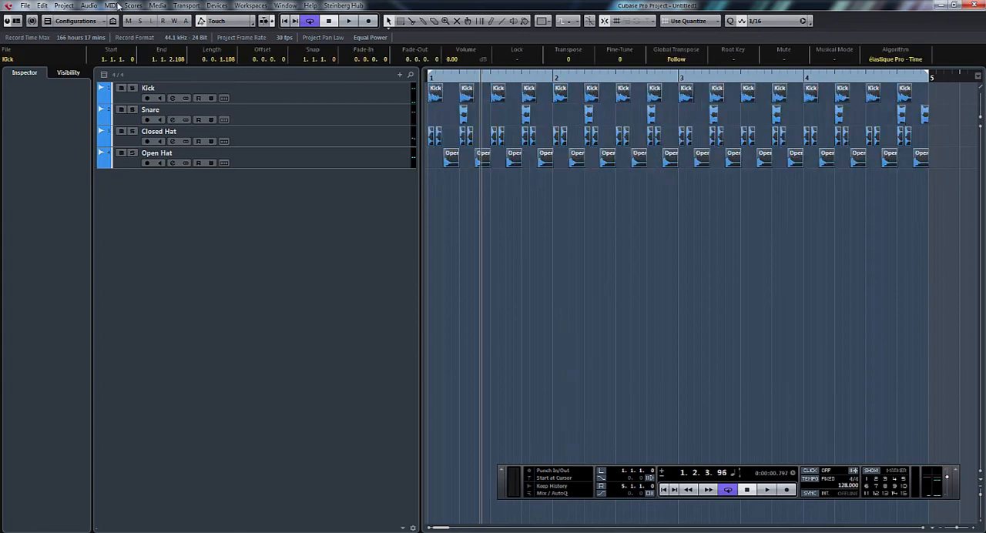
{"action": "left_click", "coordinate": [502, 231]}
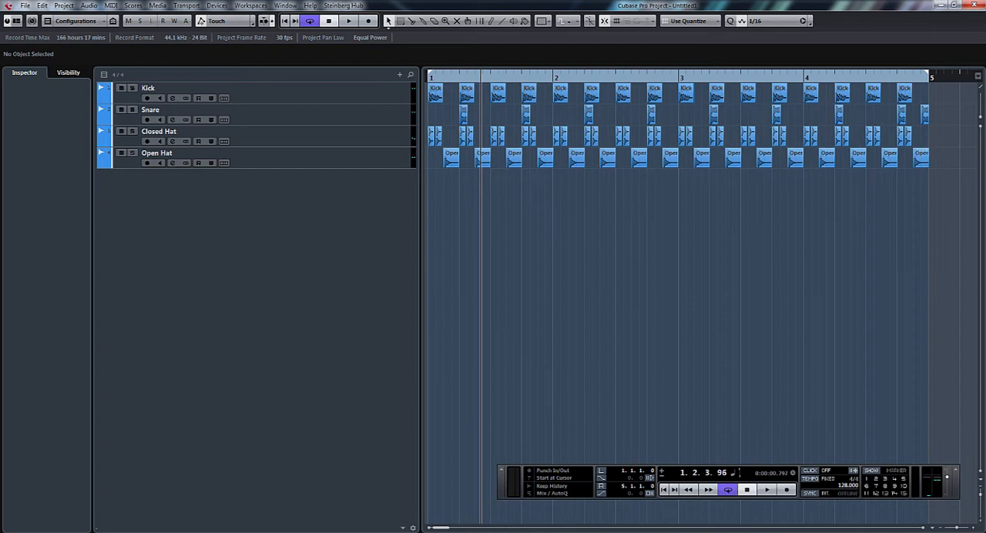
Step: Place the Loop sample from the pool on a new track at bar 1 and copy it to bar 3
{"action": "key", "text": "ctrl+p"}
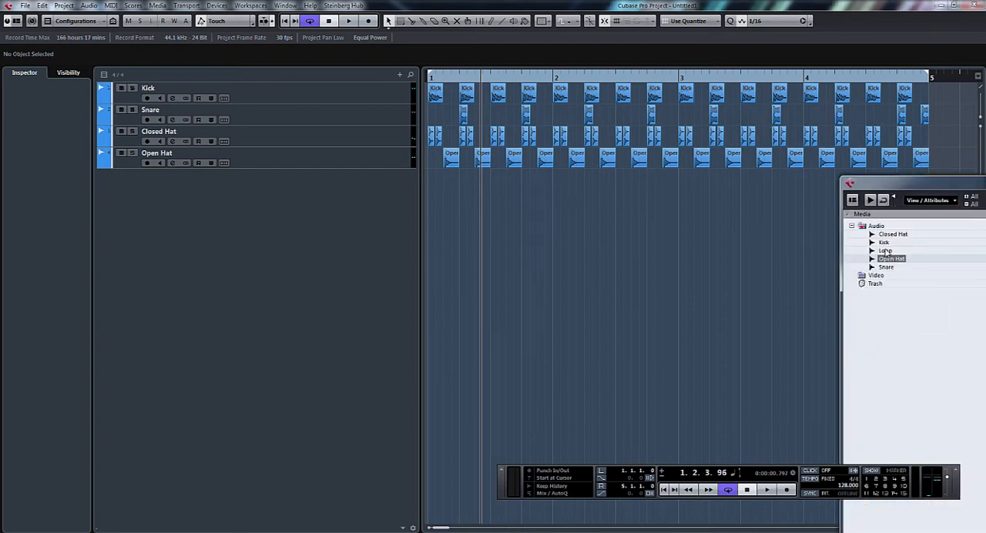
{"action": "left_click_drag", "start_coordinate": [887, 251], "coordinate": [452, 177]}
{"action": "left_click_drag", "start_coordinate": [553, 180], "coordinate": [801, 180]}
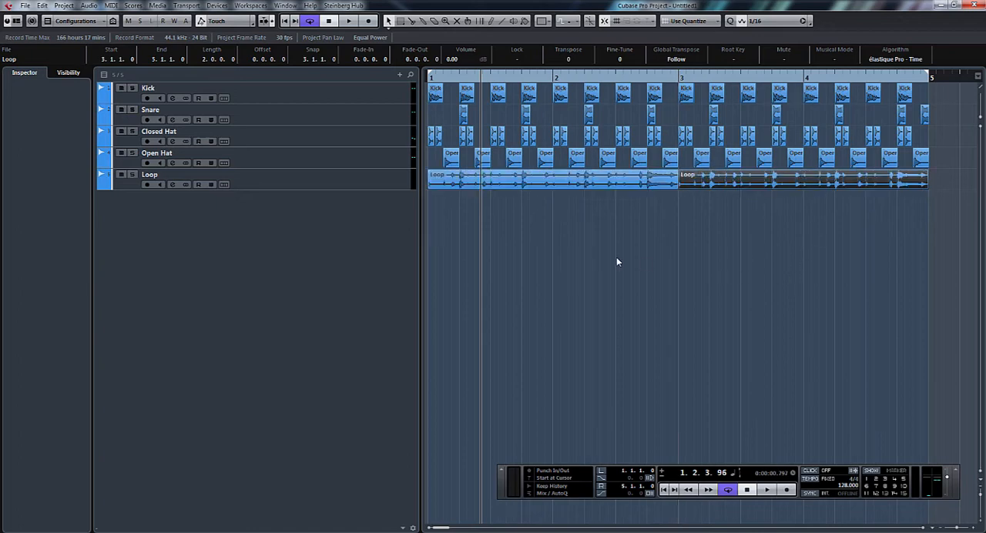
Step: Lower the Loop channel level to -13.9 in the mixer, play the full arrangement from the project window and stop
{"action": "key", "text": "F3"}
{"action": "left_click_drag", "start_coordinate": [249, 403], "coordinate": [248, 434]}
{"action": "key", "text": "space"}
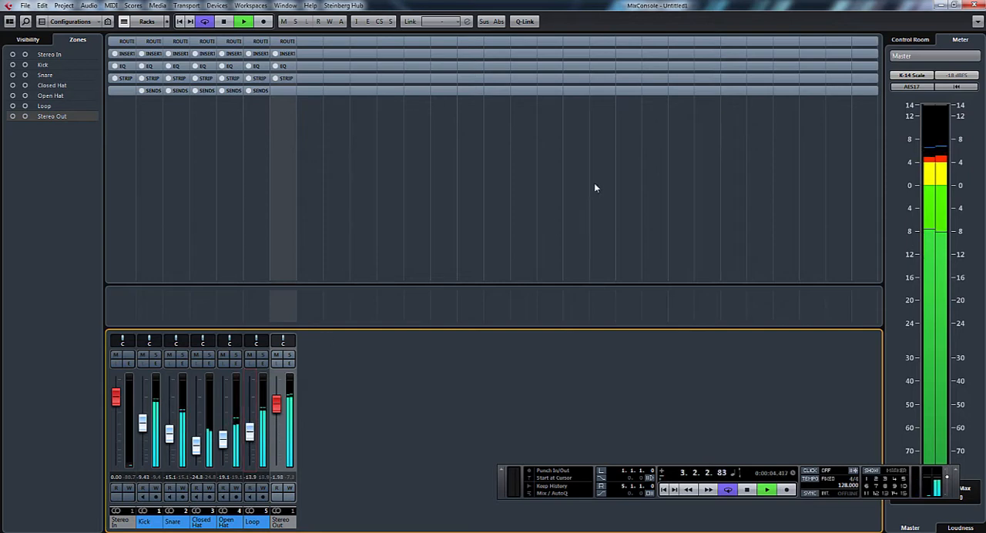
{"action": "key", "text": "F3"}
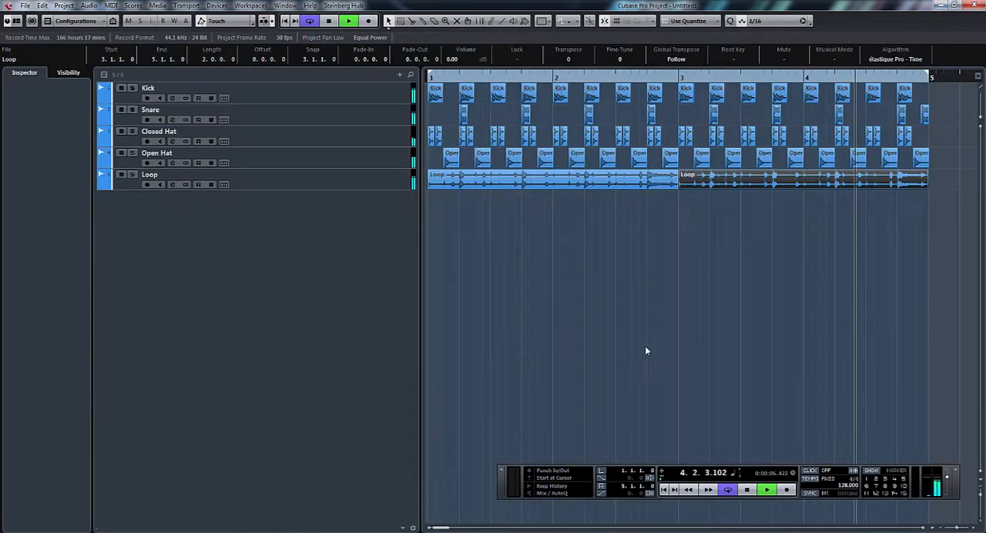
{"action": "key", "text": "space"}
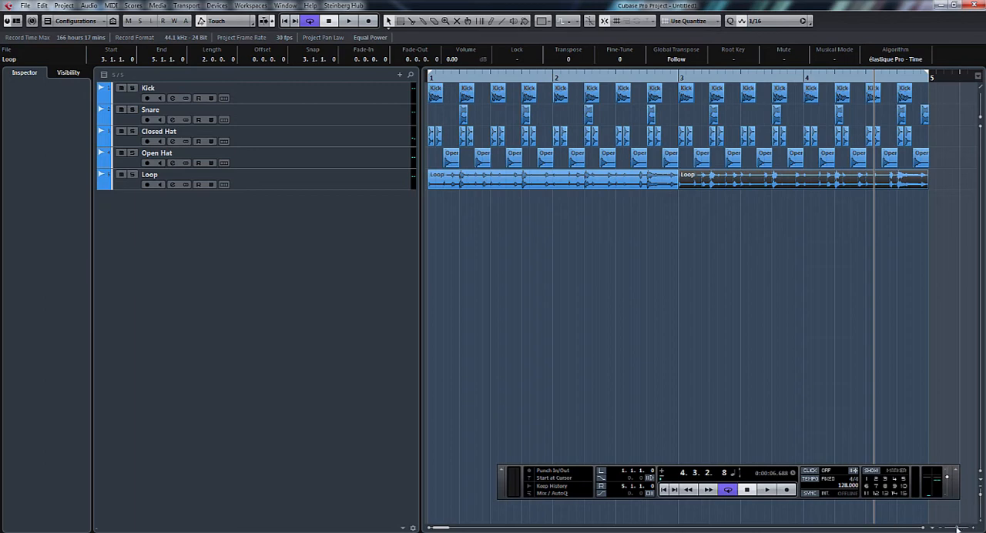
{"action": "left_click_drag", "start_coordinate": [958, 529], "coordinate": [961, 530]}
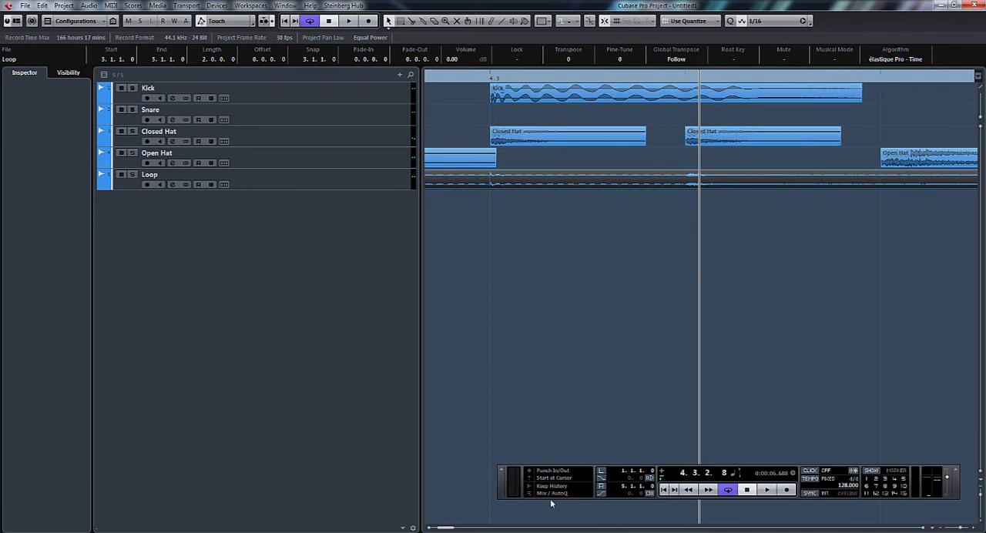
{"action": "left_click_drag", "start_coordinate": [451, 528], "coordinate": [435, 528]}
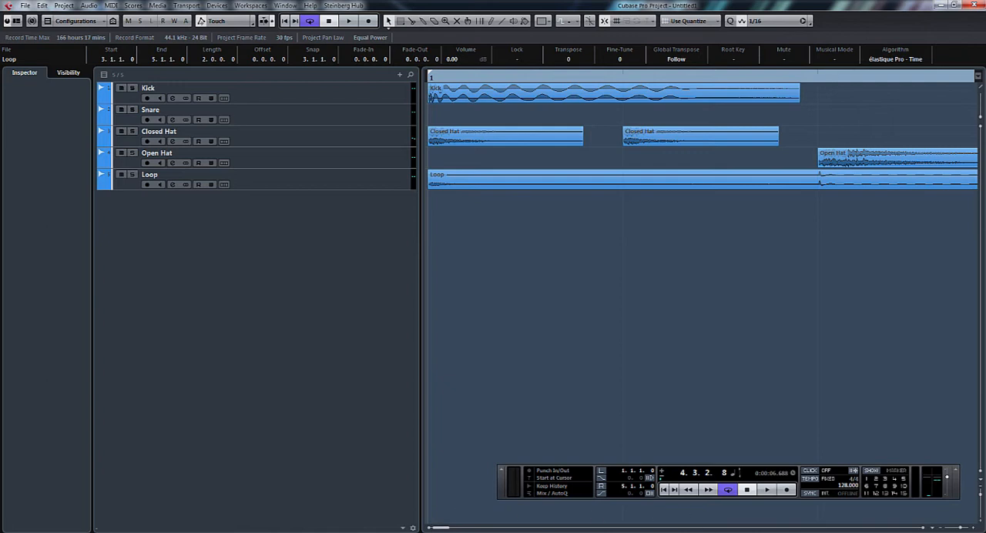
{"action": "left_click_drag", "start_coordinate": [960, 529], "coordinate": [956, 529]}
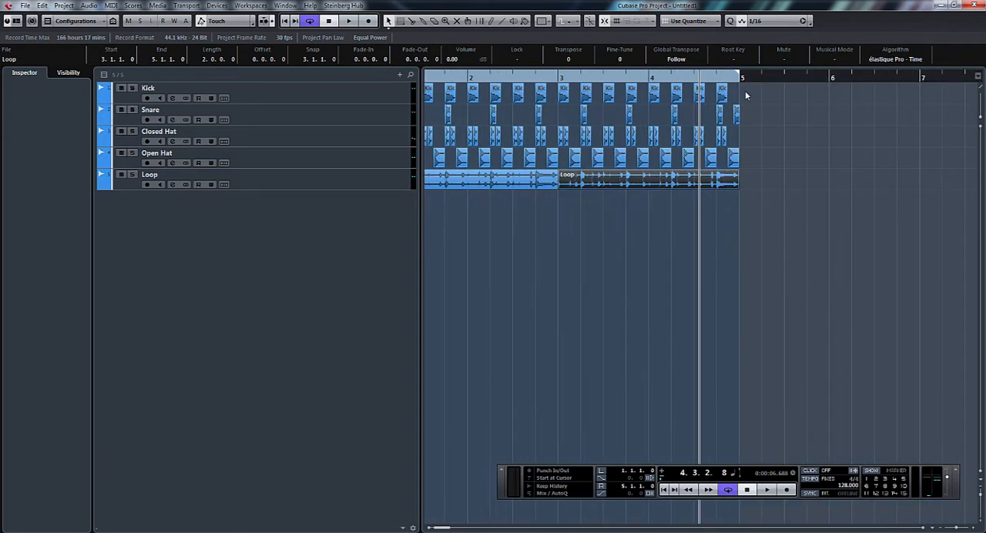
Step: Select all events on the Kick track and give them a fade-out of 0.0.0.49
{"action": "left_click_drag", "start_coordinate": [746, 90], "coordinate": [421, 100]}
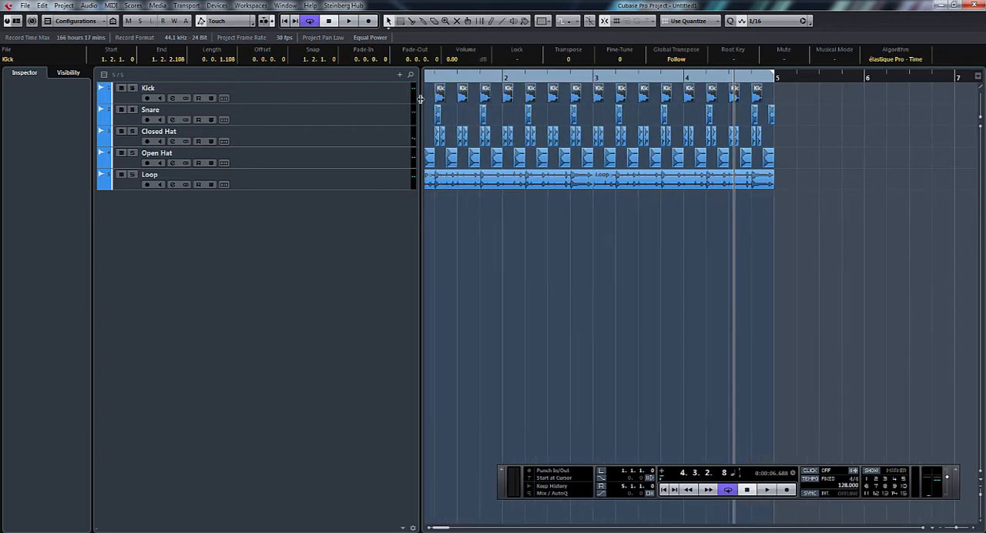
{"action": "left_click_drag", "start_coordinate": [788, 86], "coordinate": [361, 100]}
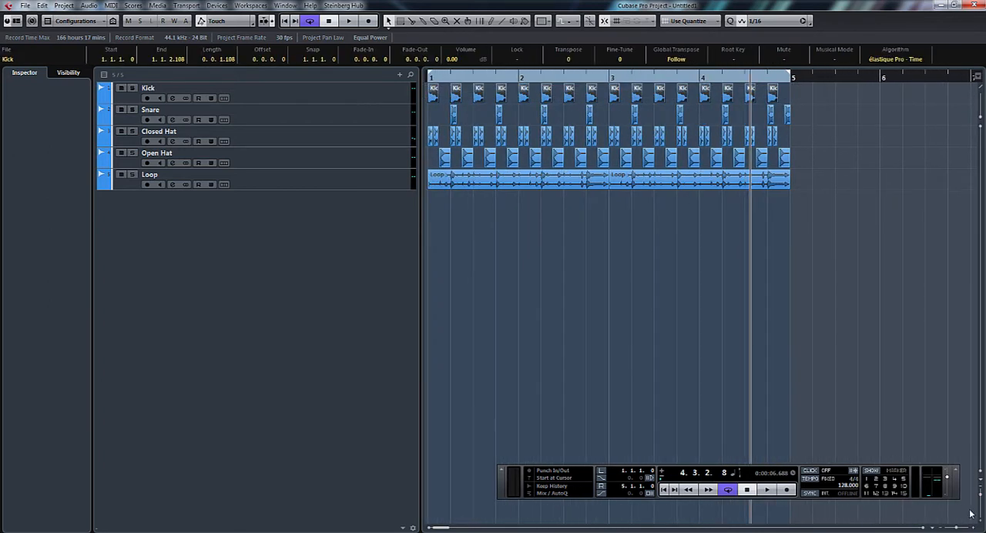
{"action": "key", "text": "h"}
{"action": "key", "text": "h"}
{"action": "key", "text": "h"}
{"action": "key", "text": "h"}
{"action": "key", "text": "h"}
{"action": "key", "text": "h"}
{"action": "key", "text": "h"}
{"action": "key", "text": "h"}
{"action": "key", "text": "h"}
{"action": "key", "text": "h"}
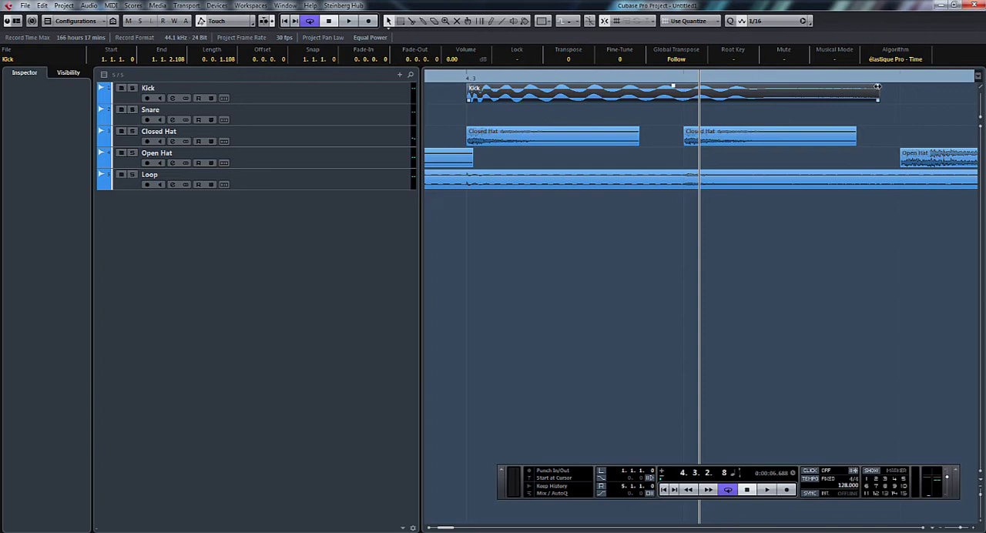
{"action": "left_click_drag", "start_coordinate": [877, 86], "coordinate": [788, 88]}
Step: Select all events on the Snare track and give them a short fade-out
{"action": "left_click_drag", "start_coordinate": [960, 529], "coordinate": [956, 529]}
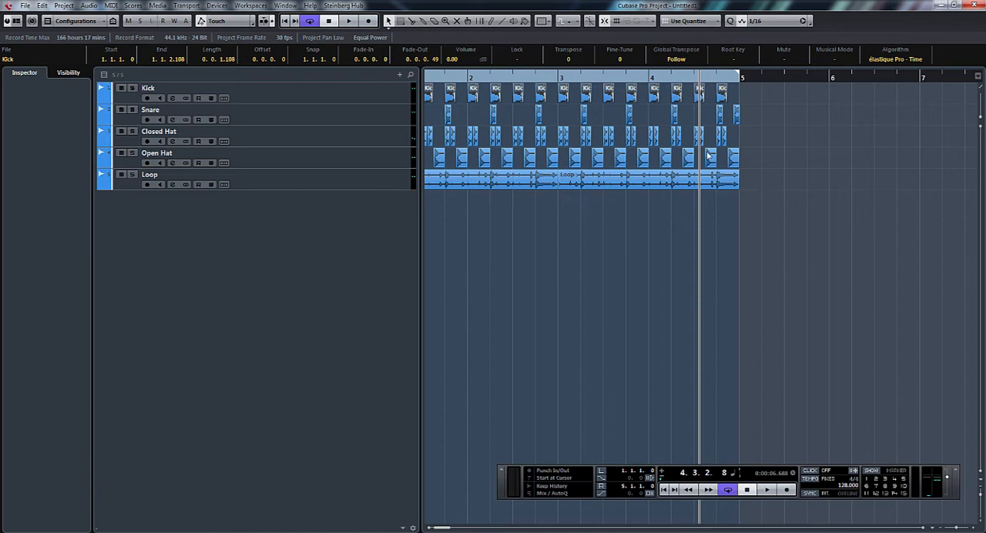
{"action": "left_click_drag", "start_coordinate": [753, 115], "coordinate": [388, 125]}
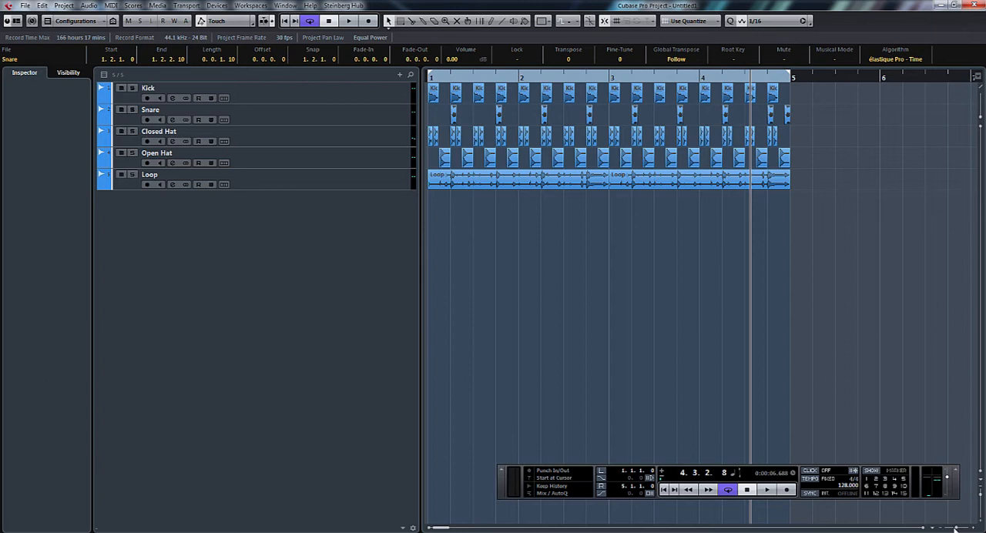
{"action": "left_click_drag", "start_coordinate": [957, 529], "coordinate": [961, 530]}
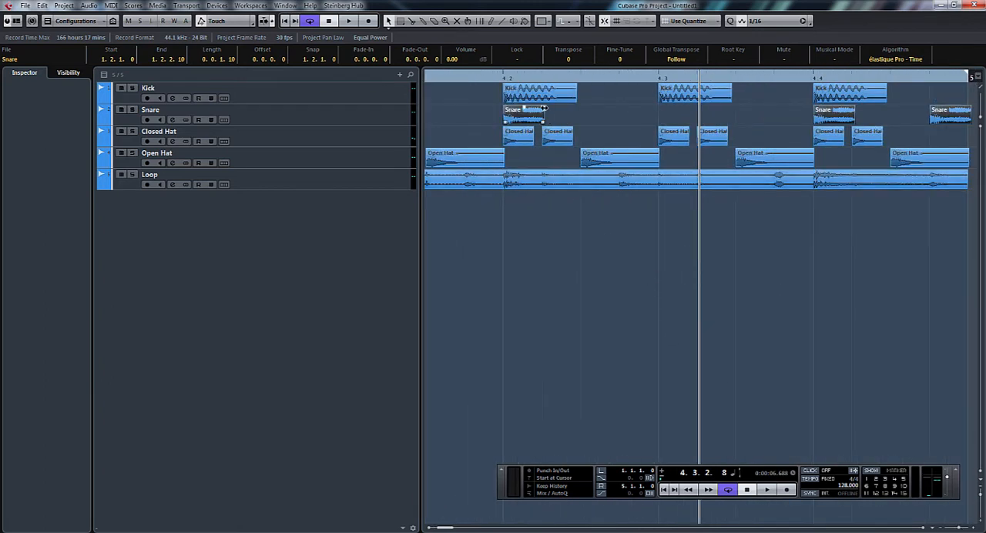
{"action": "left_click_drag", "start_coordinate": [544, 109], "coordinate": [542, 109]}
Step: Select all events on the Closed Hat track and give them a fade-out of 0.0.0.21
{"action": "left_click_drag", "start_coordinate": [961, 529], "coordinate": [957, 530]}
{"action": "left_click_drag", "start_coordinate": [587, 133], "coordinate": [370, 144]}
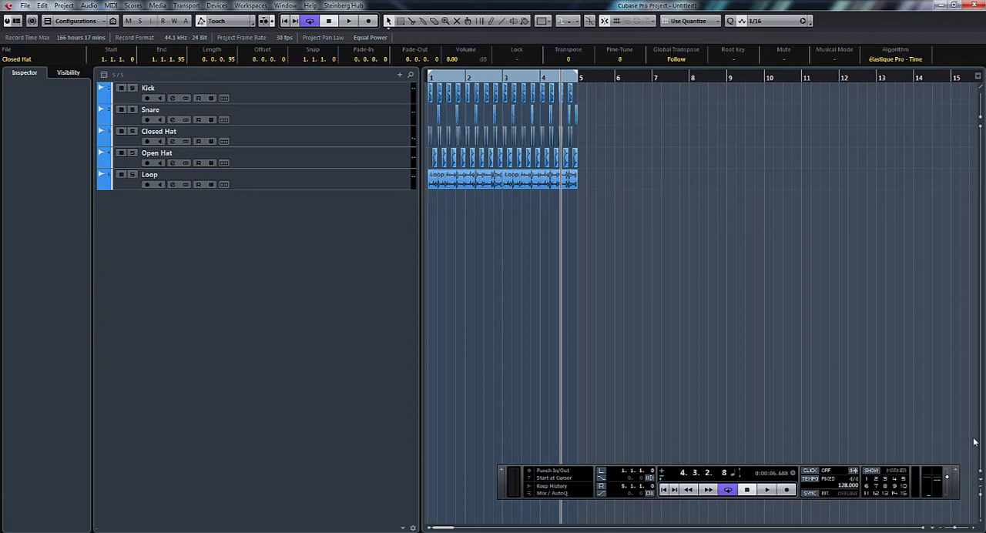
{"action": "key", "text": "h"}
{"action": "key", "text": "h"}
{"action": "key", "text": "h"}
{"action": "key", "text": "h"}
{"action": "key", "text": "h"}
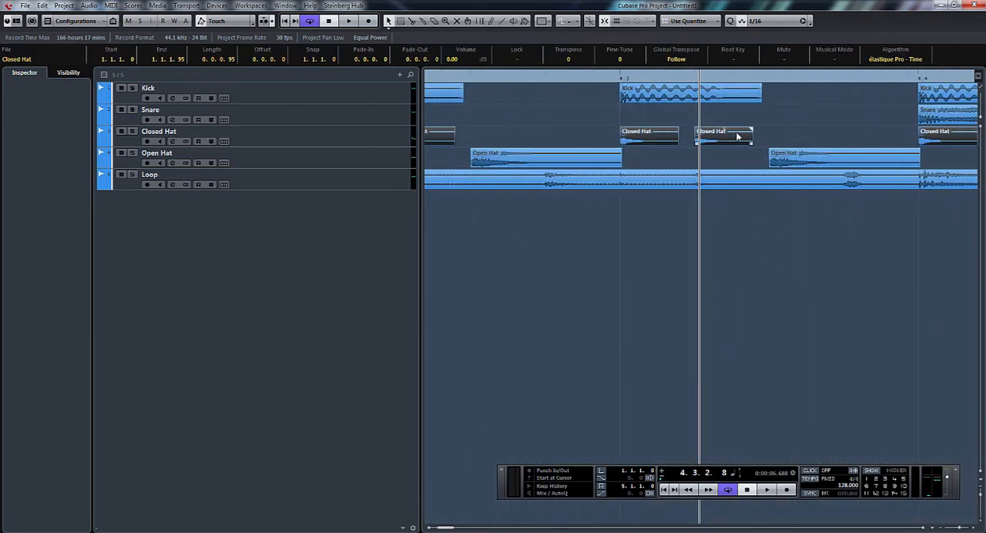
{"action": "key", "text": "h"}
{"action": "left_click_drag", "start_coordinate": [762, 130], "coordinate": [742, 131]}
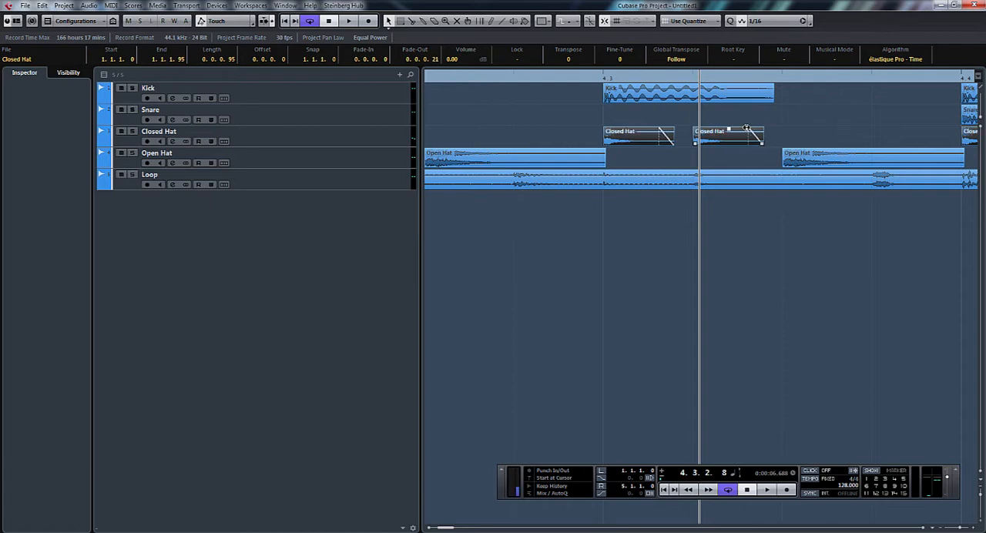
{"action": "key", "text": "g"}
{"action": "key", "text": "g"}
{"action": "key", "text": "g"}
{"action": "key", "text": "g"}
{"action": "key", "text": "g"}
{"action": "key", "text": "g"}
{"action": "key", "text": "g"}
{"action": "key", "text": "g"}
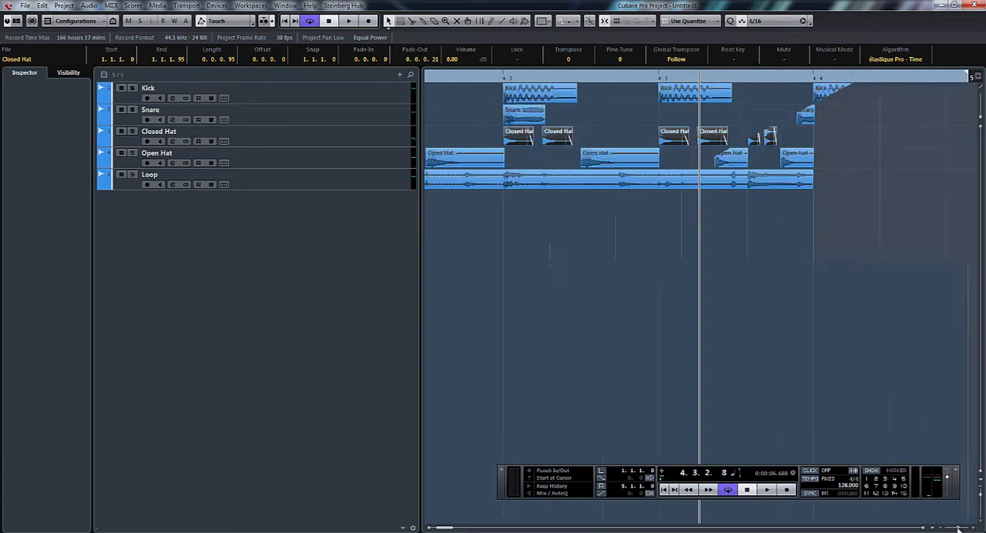
Step: Select all events on the Open Hat track and give them a fade-out of 0.0.0.72
{"action": "key", "text": "Down"}
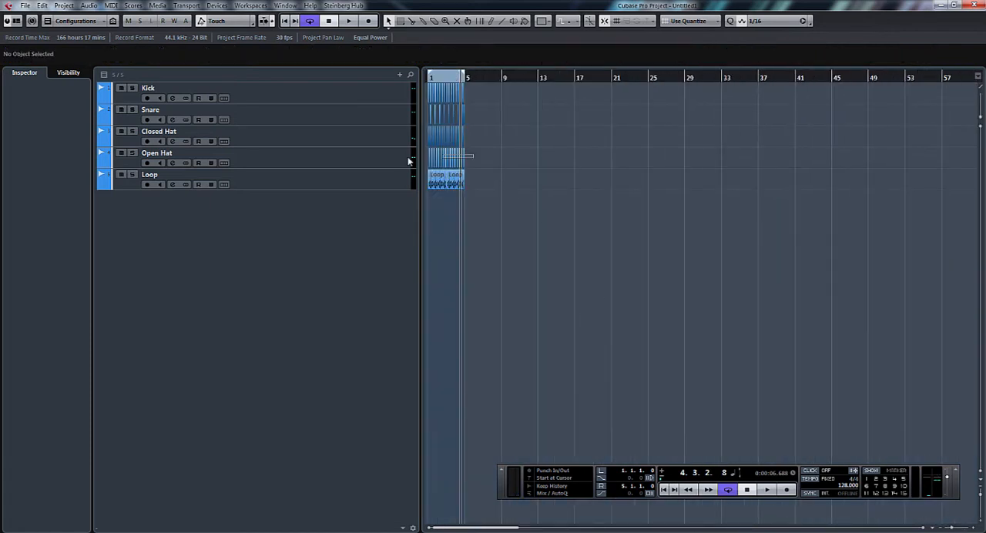
{"action": "left_click_drag", "start_coordinate": [955, 527], "coordinate": [963, 527]}
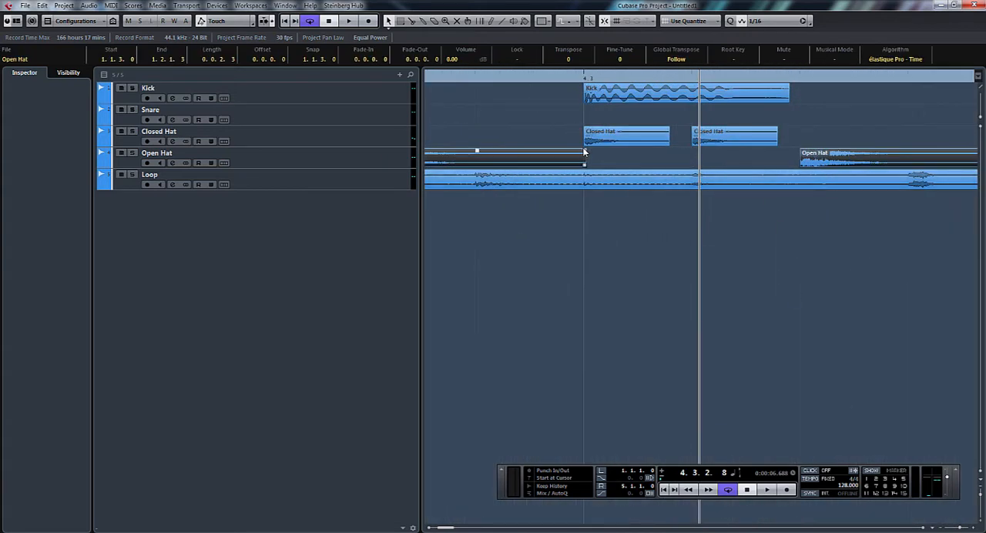
{"action": "left_click_drag", "start_coordinate": [583, 150], "coordinate": [523, 149]}
{"action": "left_click_drag", "start_coordinate": [960, 528], "coordinate": [958, 529]}
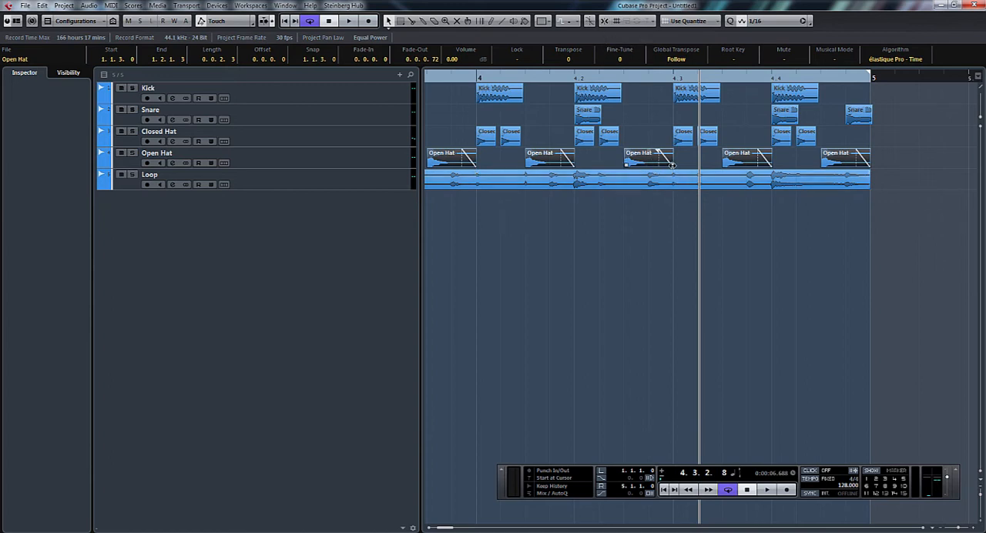
Step: Trim the selected Open Hat events to a length of 0.0.1.23, adjusting them by ear during playback
{"action": "left_click_drag", "start_coordinate": [672, 164], "coordinate": [630, 162]}
{"action": "key", "text": "space"}
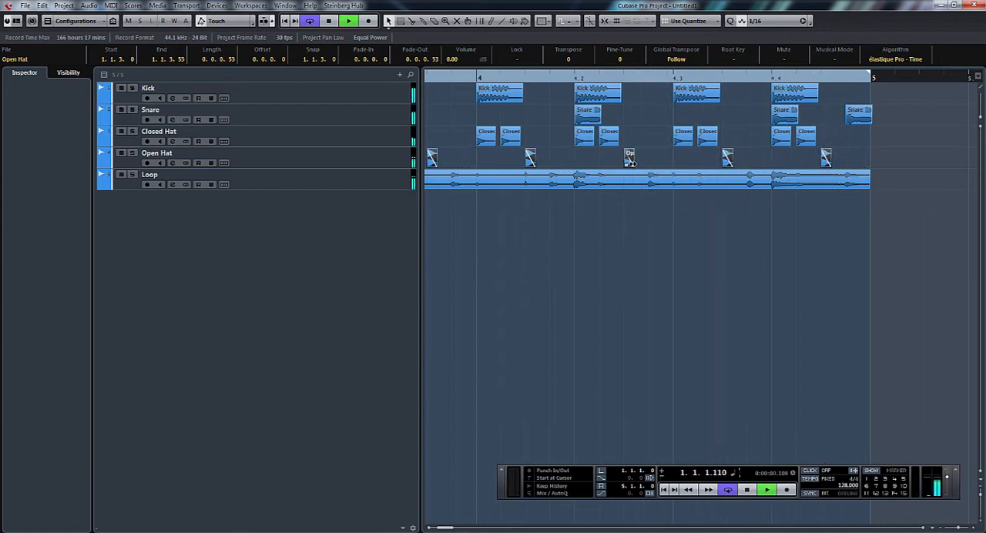
{"action": "left_click_drag", "start_coordinate": [631, 162], "coordinate": [651, 164]}
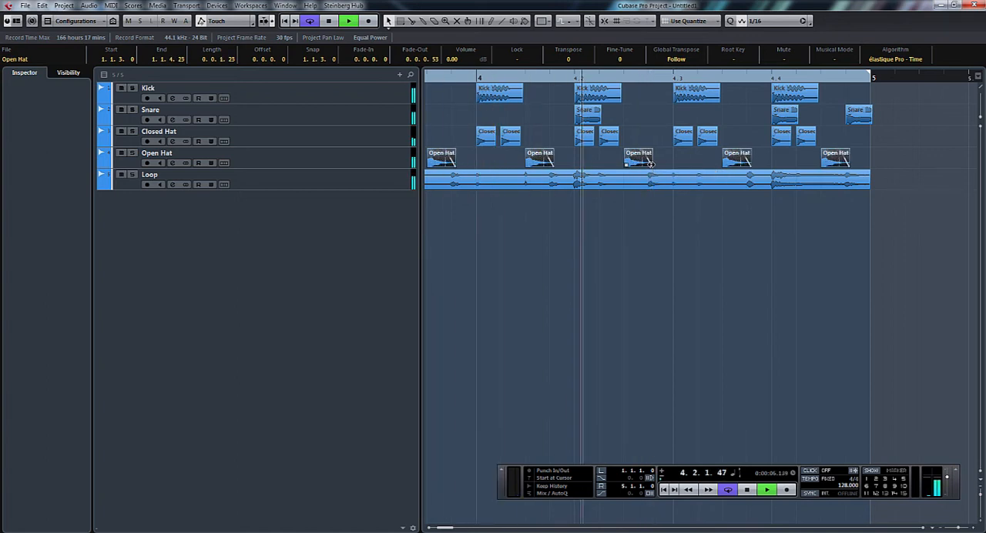
{"action": "key", "text": "space"}
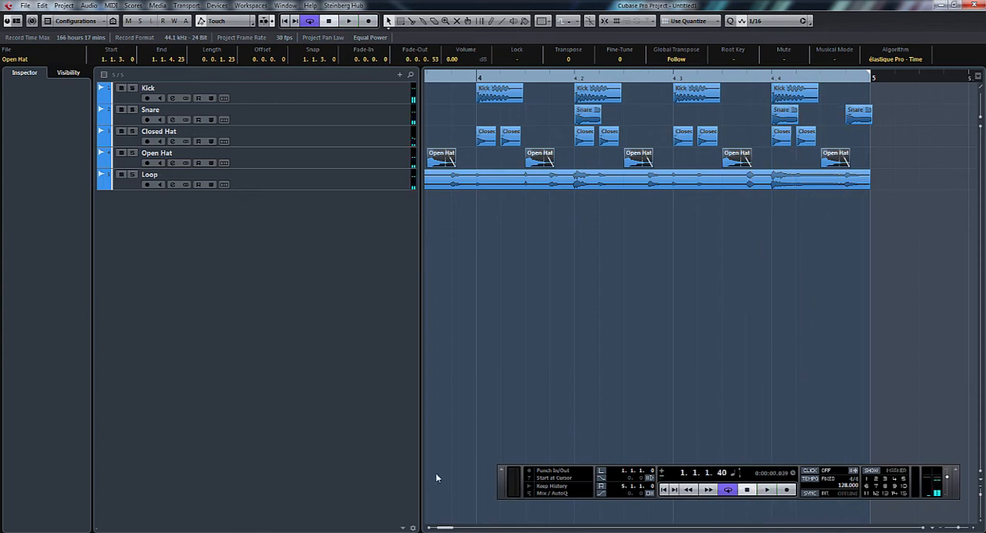
Step: Shorten the cycle range to bar 1 by placing the right locator at 2.1.1.0
{"action": "left_click_drag", "start_coordinate": [444, 529], "coordinate": [436, 529]}
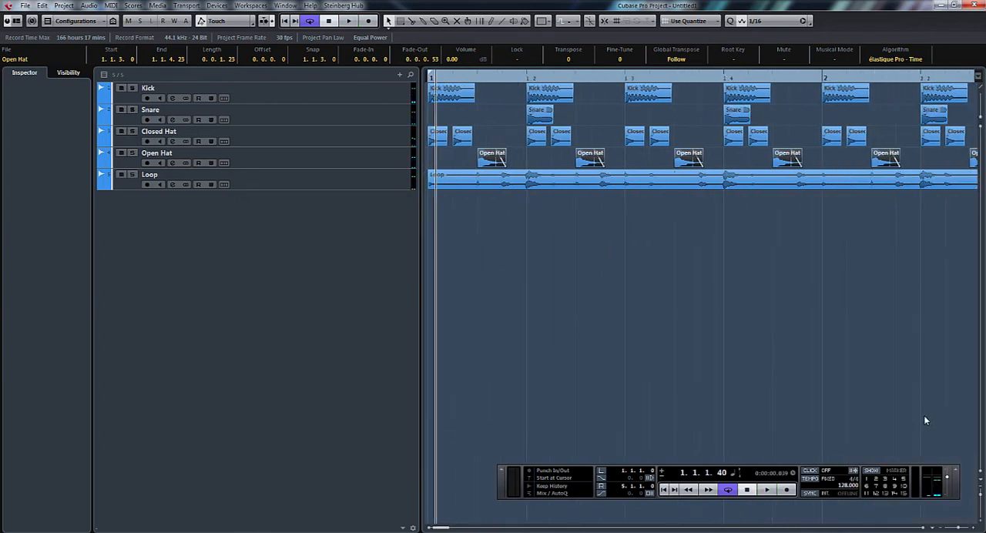
{"action": "left_click_drag", "start_coordinate": [957, 529], "coordinate": [957, 529]}
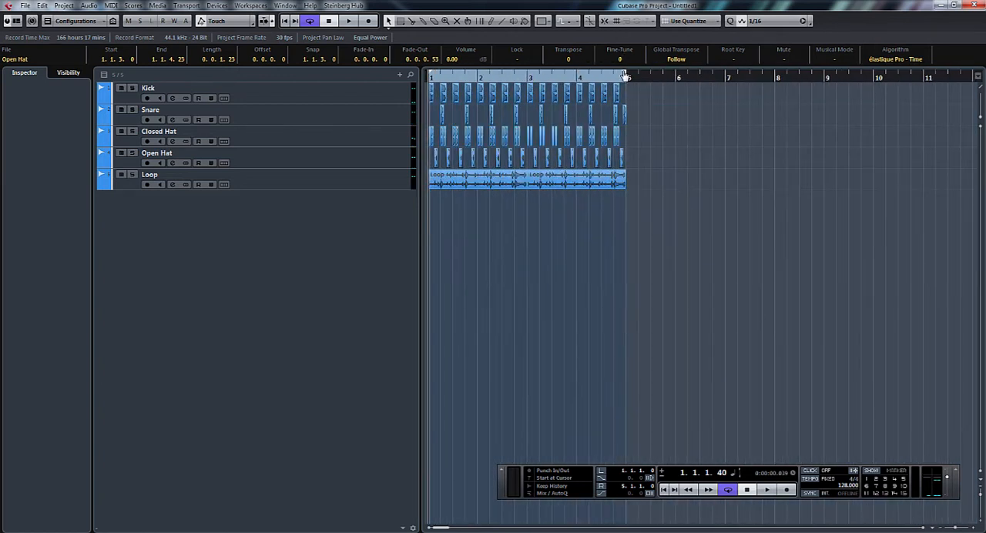
{"action": "left_click_drag", "start_coordinate": [625, 76], "coordinate": [479, 85]}
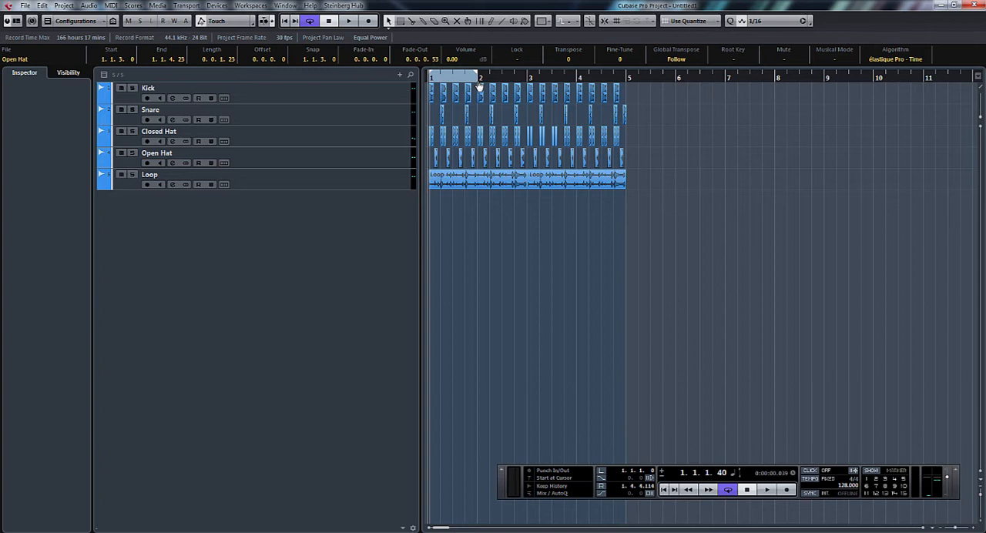
{"action": "left_click", "coordinate": [604, 23]}
{"action": "left_click_drag", "start_coordinate": [477, 78], "coordinate": [479, 80]}
{"action": "left_click_drag", "start_coordinate": [956, 528], "coordinate": [958, 529]}
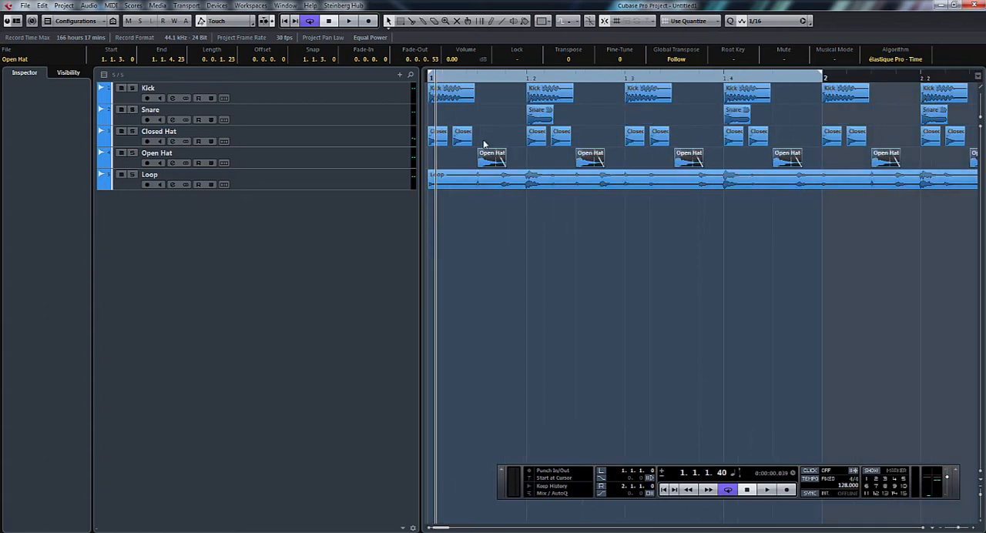
Step: Select the four on-beat Closed Hat events in bar 1 and lower their volume to -7.84 dB
{"action": "left_click", "coordinate": [446, 141]}
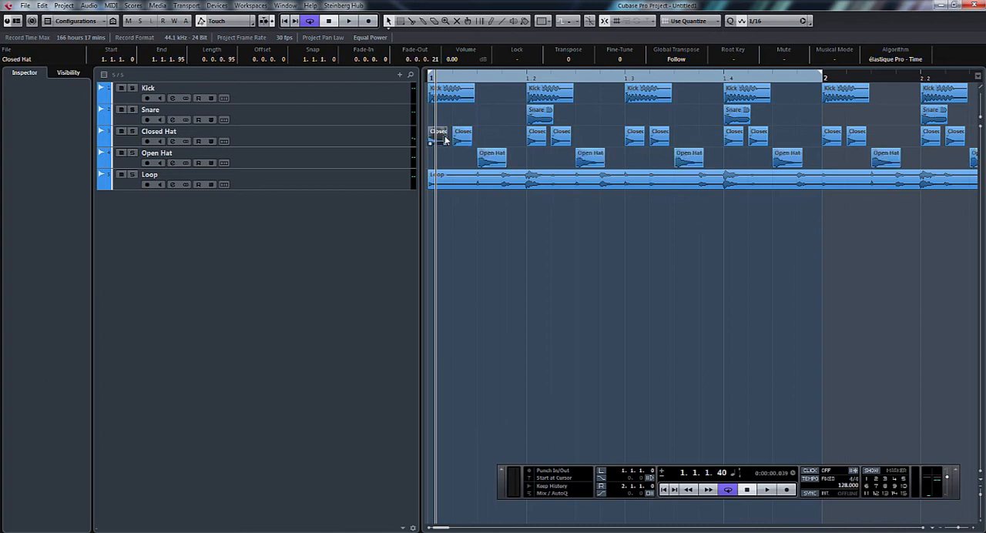
{"action": "left_click", "coordinate": [537, 140], "text": "shift"}
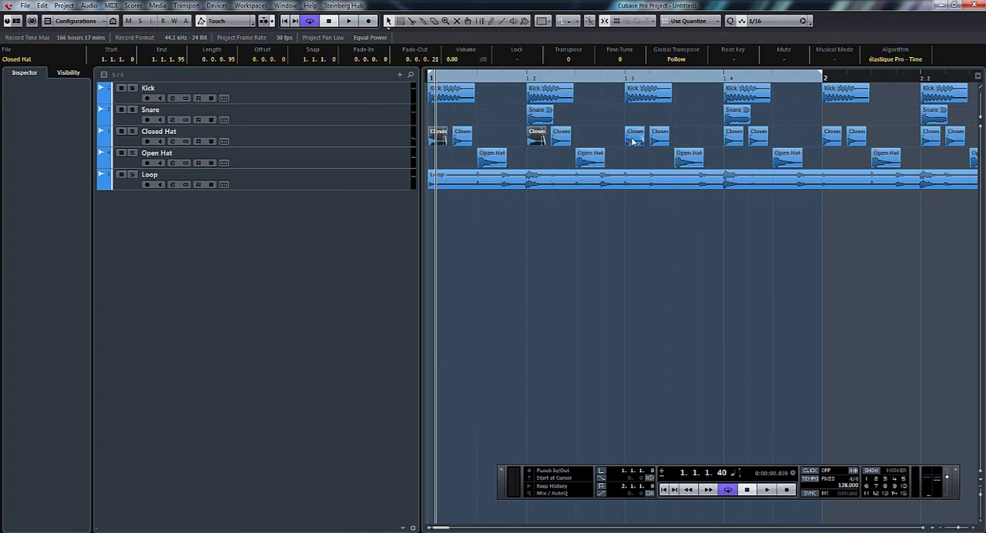
{"action": "left_click", "coordinate": [633, 139], "text": "shift"}
{"action": "left_click", "coordinate": [735, 140], "text": "shift"}
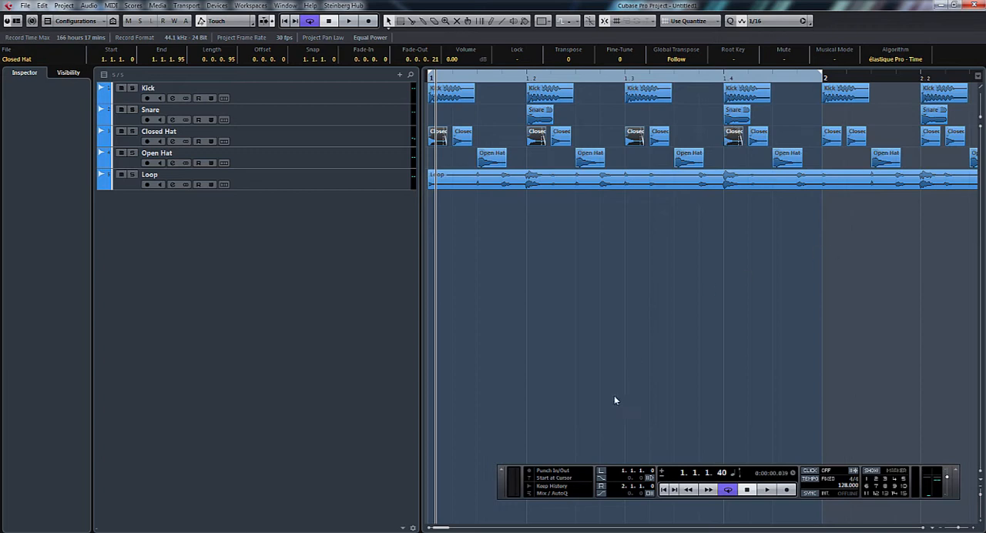
{"action": "key", "text": "h"}
{"action": "key", "text": "h"}
{"action": "key", "text": "h"}
{"action": "key", "text": "h"}
{"action": "key", "text": "h"}
{"action": "key", "text": "h"}
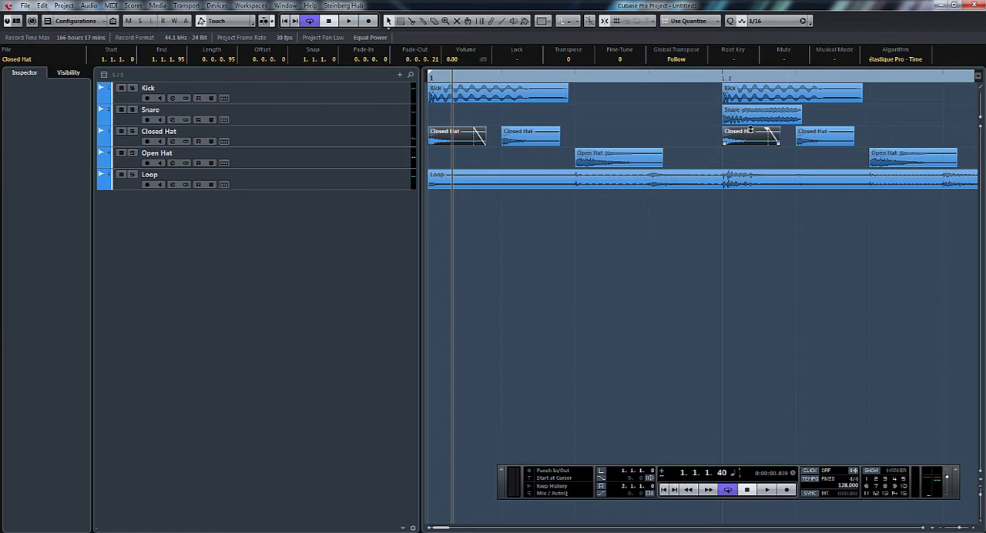
{"action": "left_click_drag", "start_coordinate": [750, 129], "coordinate": [752, 139]}
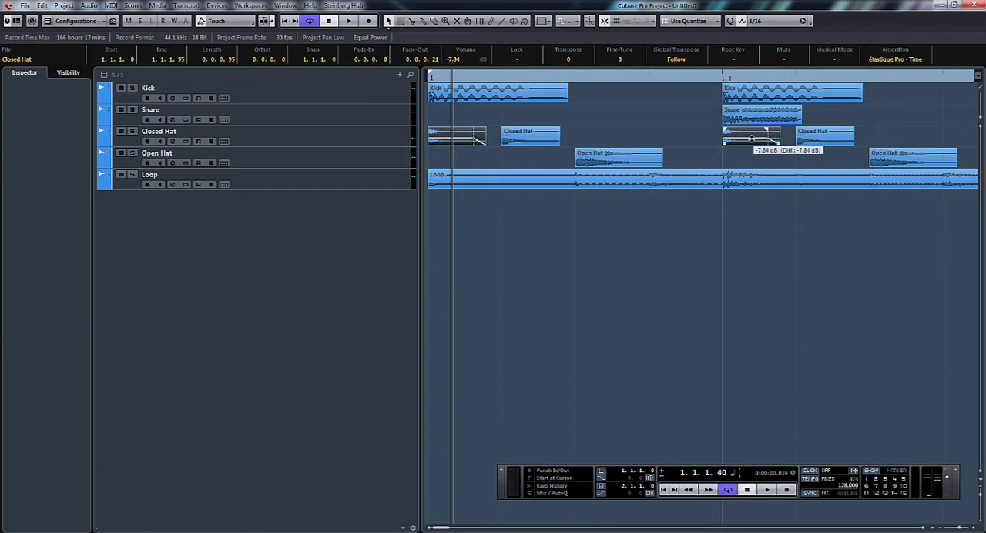
Step: Trim the four on-beat Closed Hat events to a length of 0.0.0.31 and play the cycle
{"action": "key", "text": "Delete"}
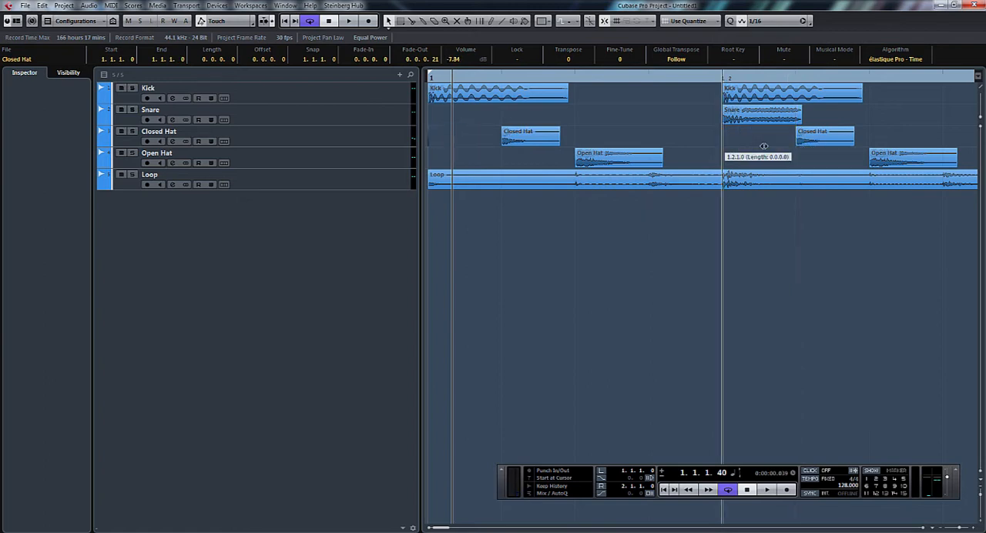
{"action": "key", "text": "ctrl+z"}
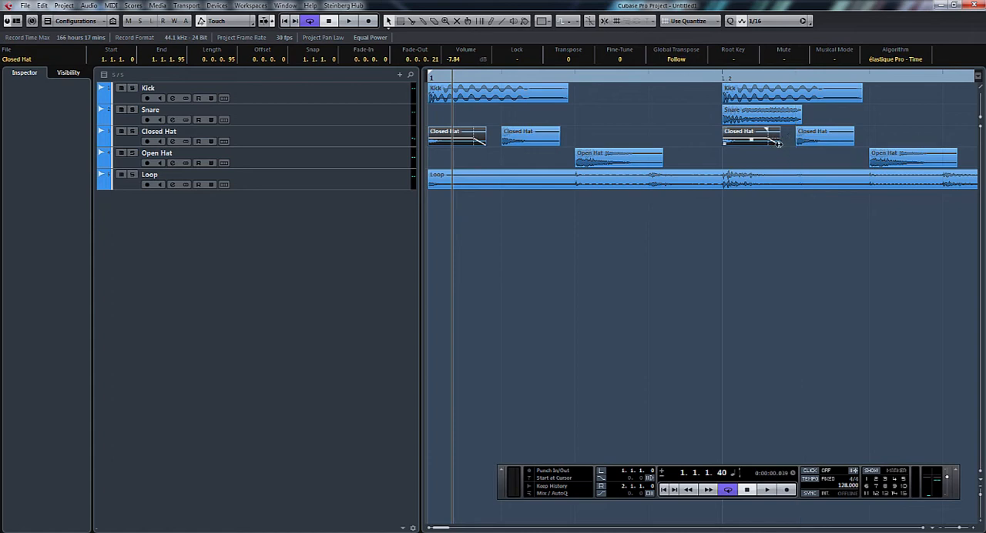
{"action": "left_click_drag", "start_coordinate": [778, 144], "coordinate": [739, 143]}
{"action": "key", "text": "space"}
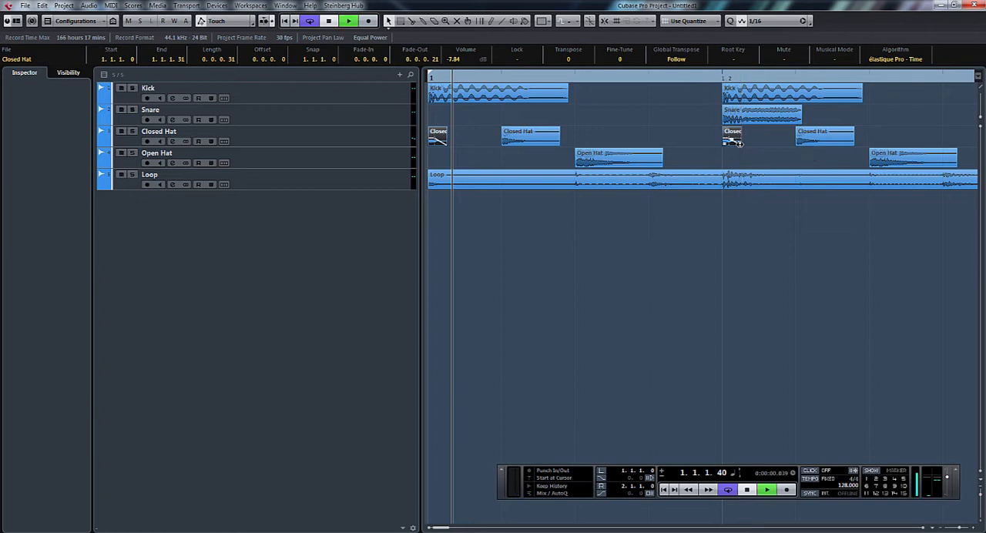
Step: Solo the Closed Hat track and shift the selected on-beat hats slightly late, with the first starting at 1.1.1.2
{"action": "left_click", "coordinate": [133, 132]}
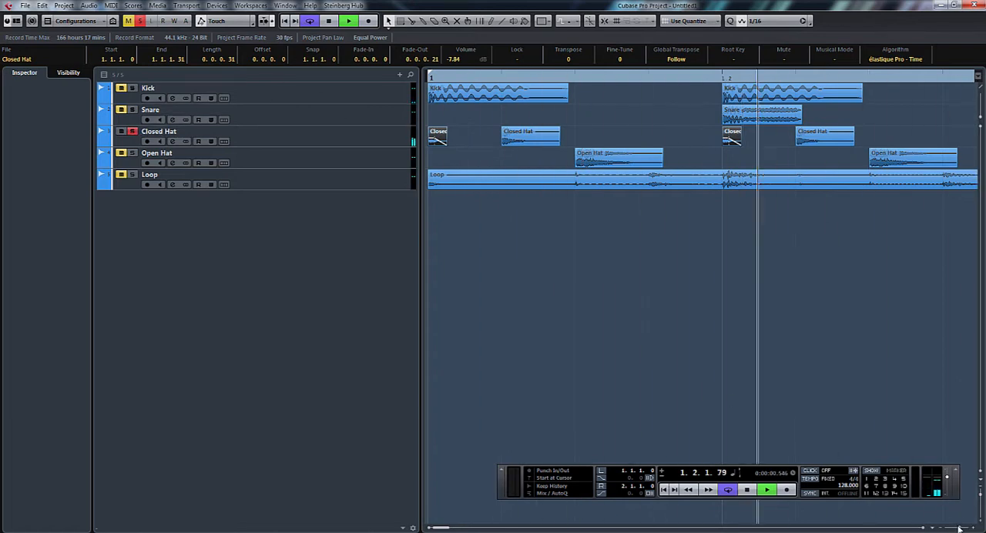
{"action": "left_click_drag", "start_coordinate": [961, 528], "coordinate": [960, 528]}
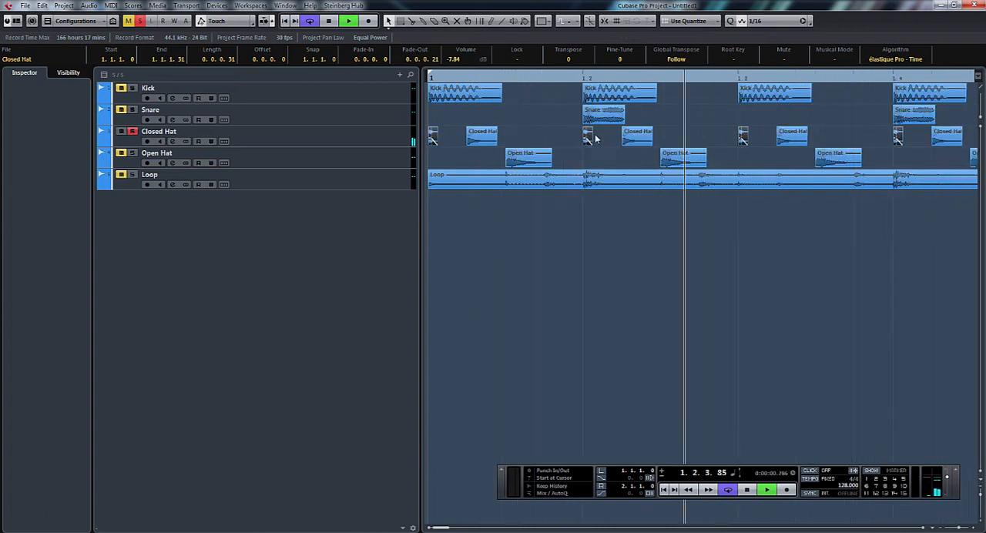
{"action": "left_click_drag", "start_coordinate": [592, 137], "coordinate": [589, 138]}
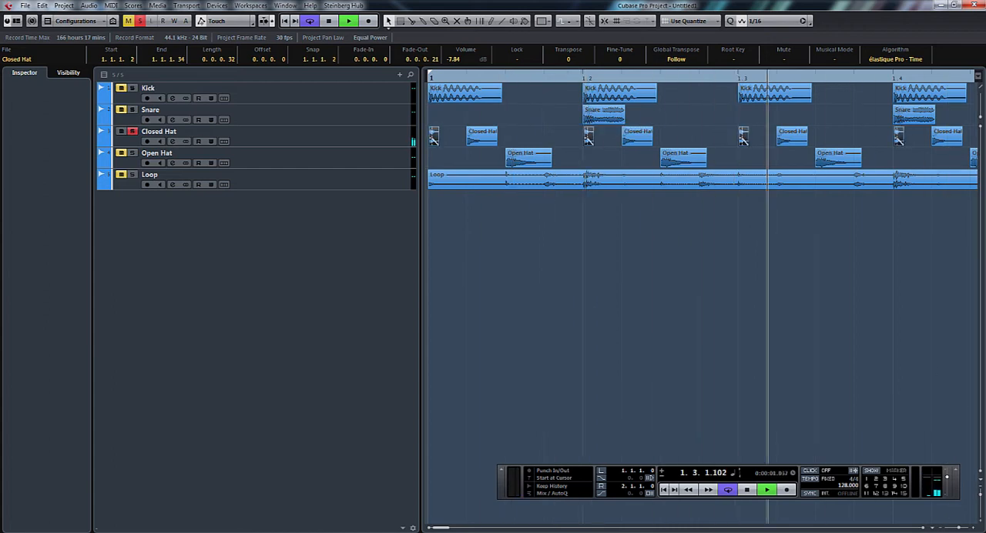
{"action": "key", "text": "h"}
{"action": "key", "text": "h"}
{"action": "key", "text": "h"}
{"action": "key", "text": "h"}
{"action": "key", "text": "h"}
{"action": "key", "text": "h"}
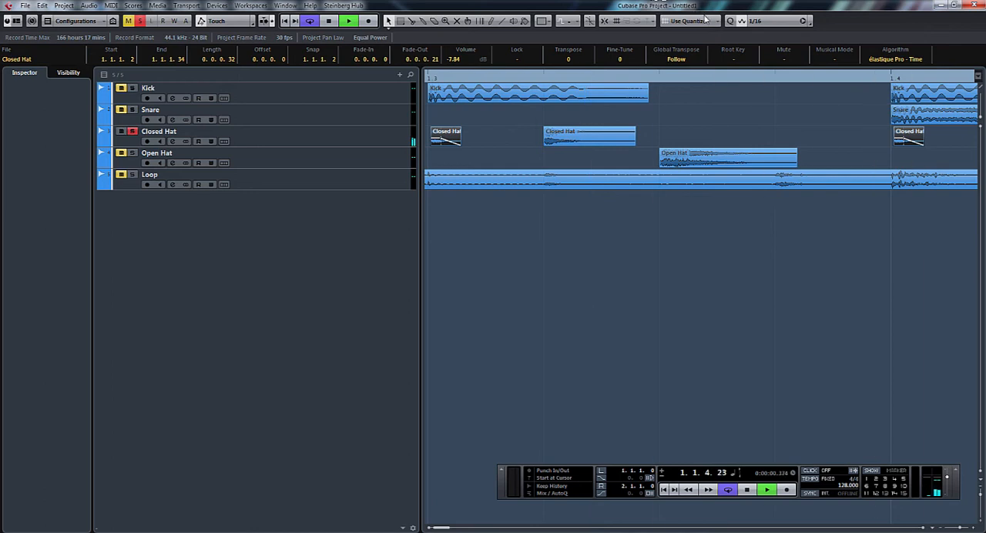
Step: Deactivate all solo states and raise the Closed Hat channel level to -18.7 in the mixer
{"action": "left_click", "coordinate": [142, 21]}
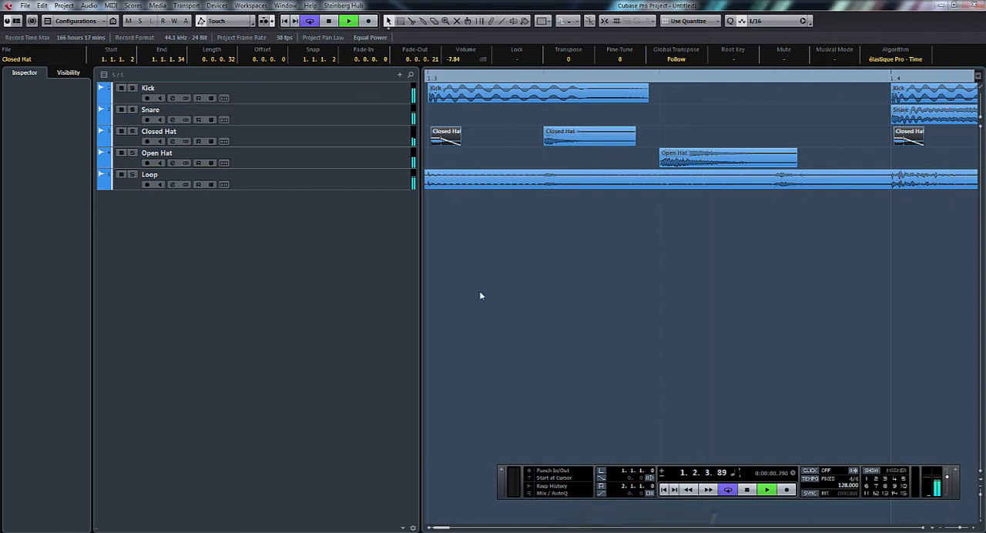
{"action": "key", "text": "F3"}
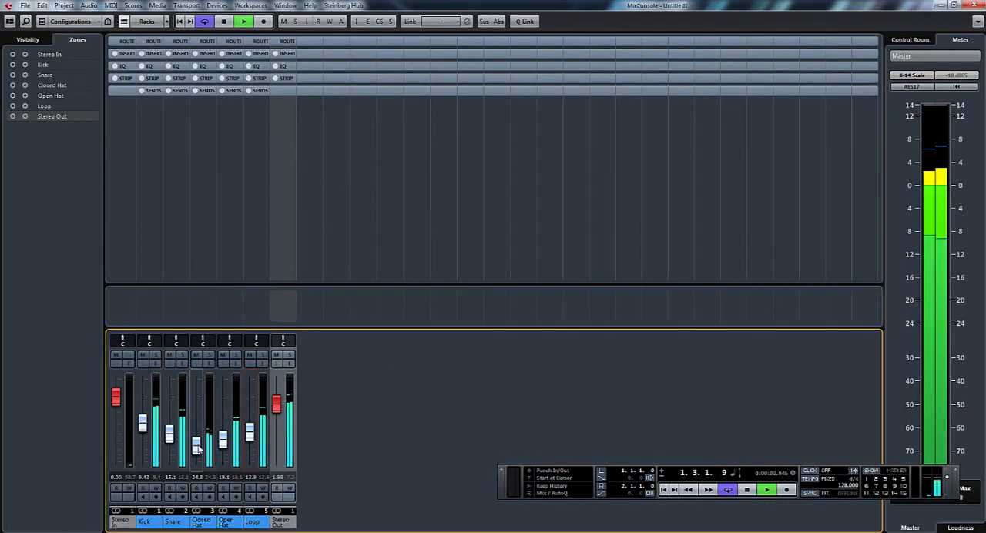
{"action": "left_click_drag", "start_coordinate": [198, 447], "coordinate": [198, 442]}
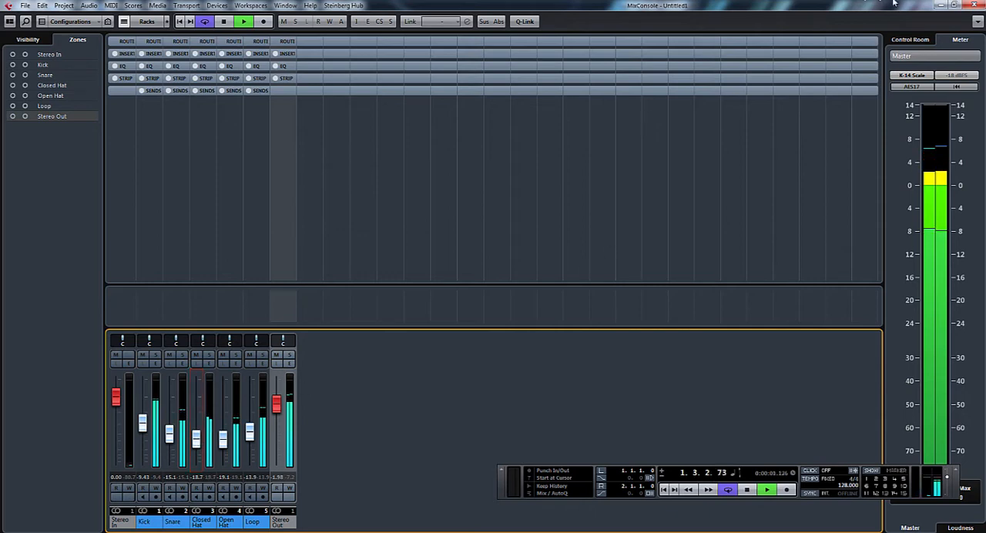
{"action": "key", "text": "F3"}
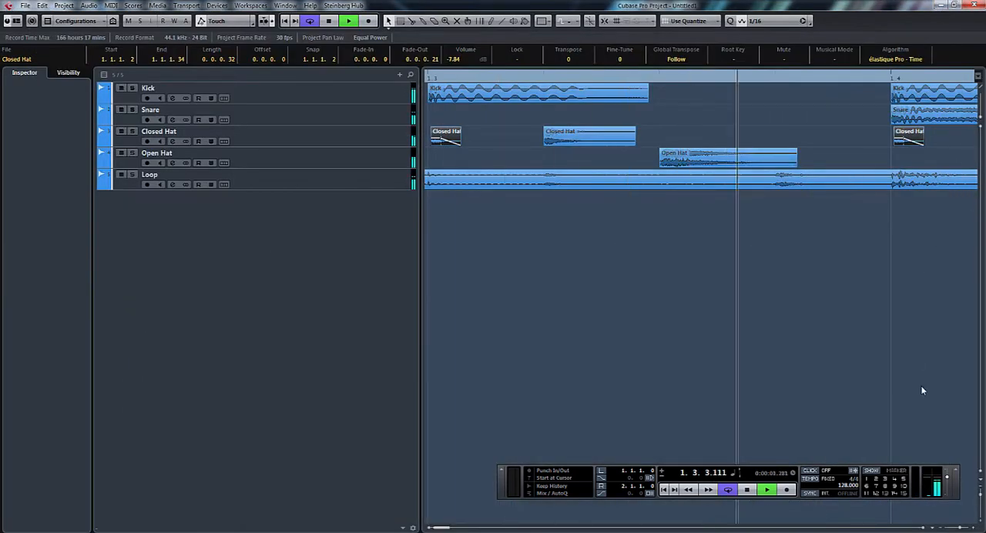
Step: Select both Snare events in bar 1, shift them slightly early so the first starts at 1.1.4.118, and stop playback
{"action": "left_click_drag", "start_coordinate": [961, 528], "coordinate": [958, 530]}
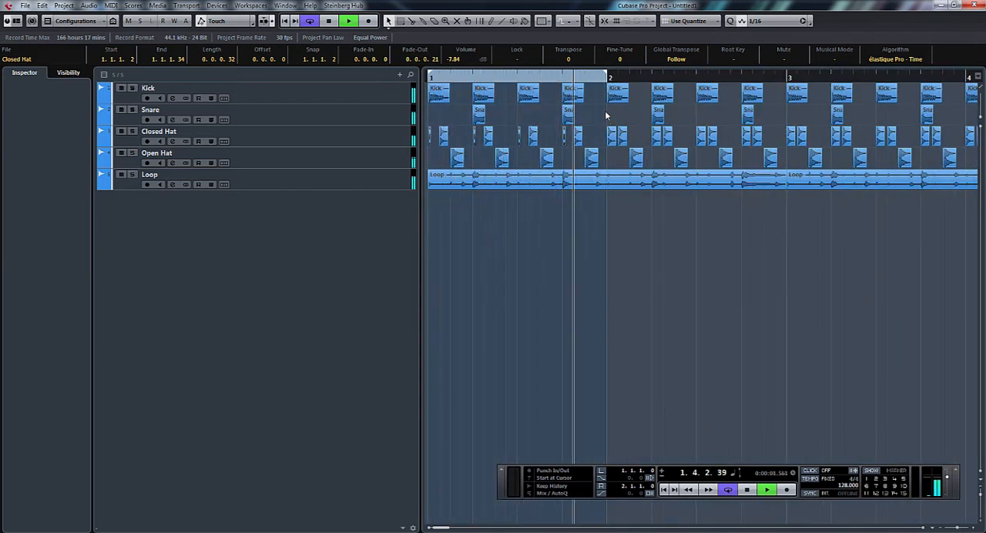
{"action": "left_click_drag", "start_coordinate": [607, 118], "coordinate": [453, 112]}
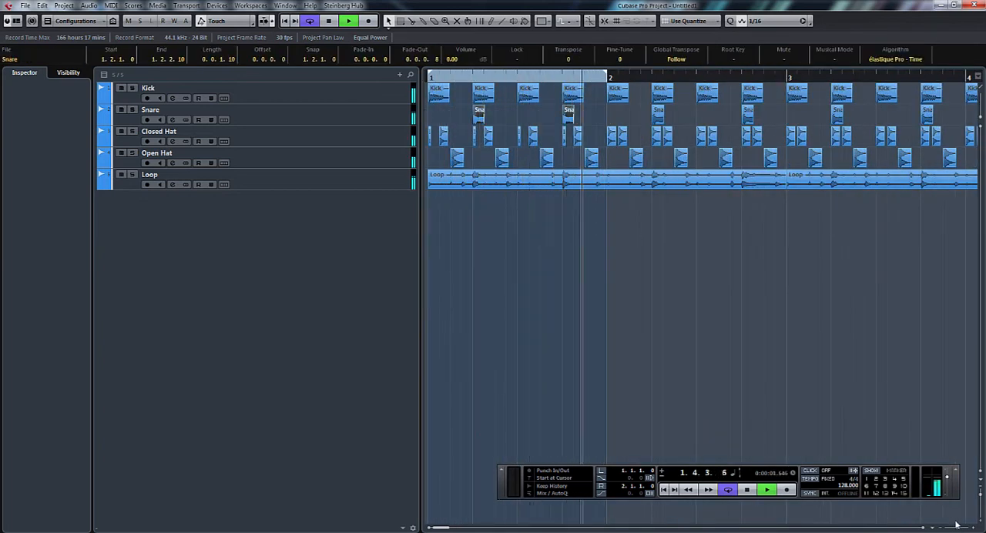
{"action": "left_click_drag", "start_coordinate": [958, 529], "coordinate": [961, 529]}
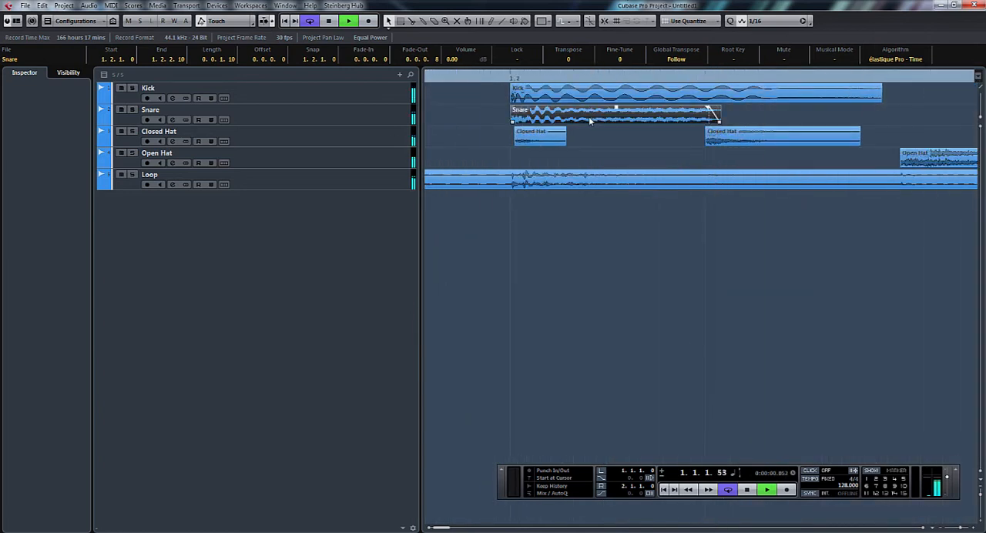
{"action": "left_click_drag", "start_coordinate": [588, 116], "coordinate": [587, 116]}
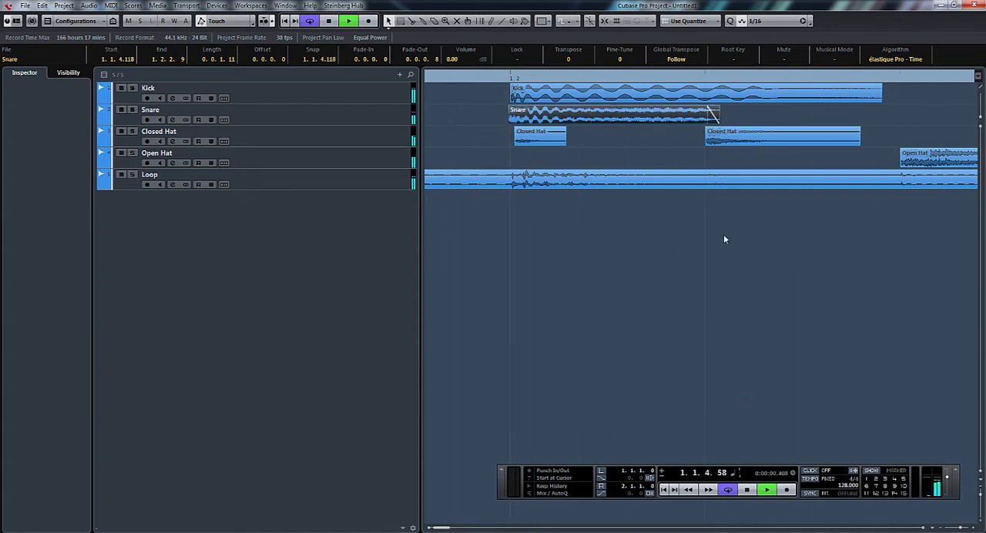
{"action": "left_click", "coordinate": [959, 529]}
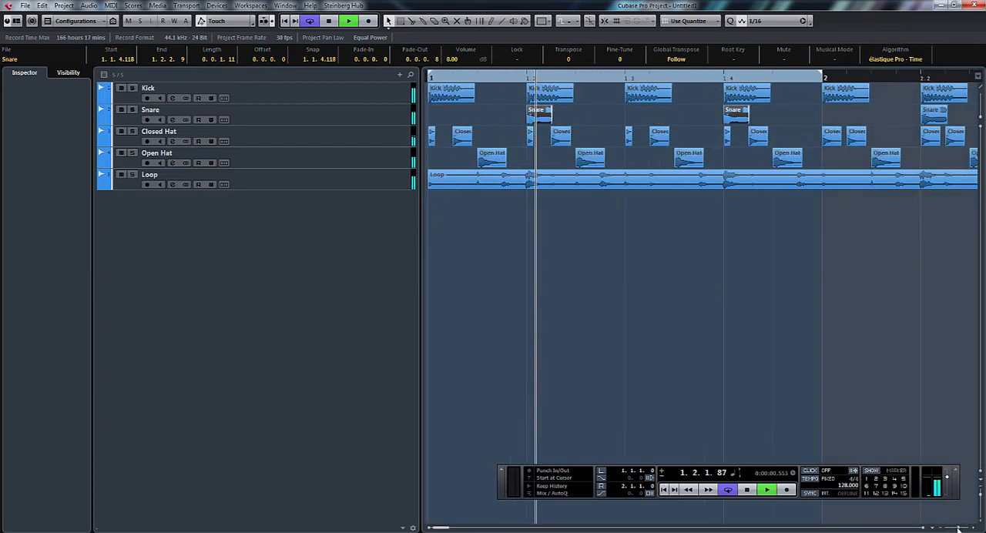
{"action": "left_click_drag", "start_coordinate": [959, 528], "coordinate": [957, 529]}
{"action": "key", "text": "space"}
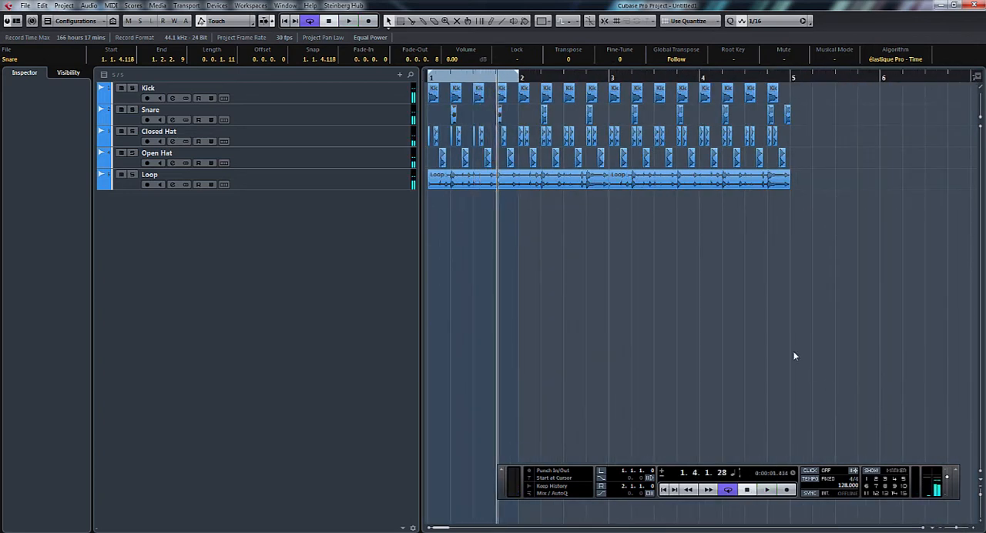
Step: Delete all Kick, Snare, Closed Hat and Open Hat events after bar 1 and choose the Split tool
{"action": "left_click_drag", "start_coordinate": [806, 87], "coordinate": [526, 190]}
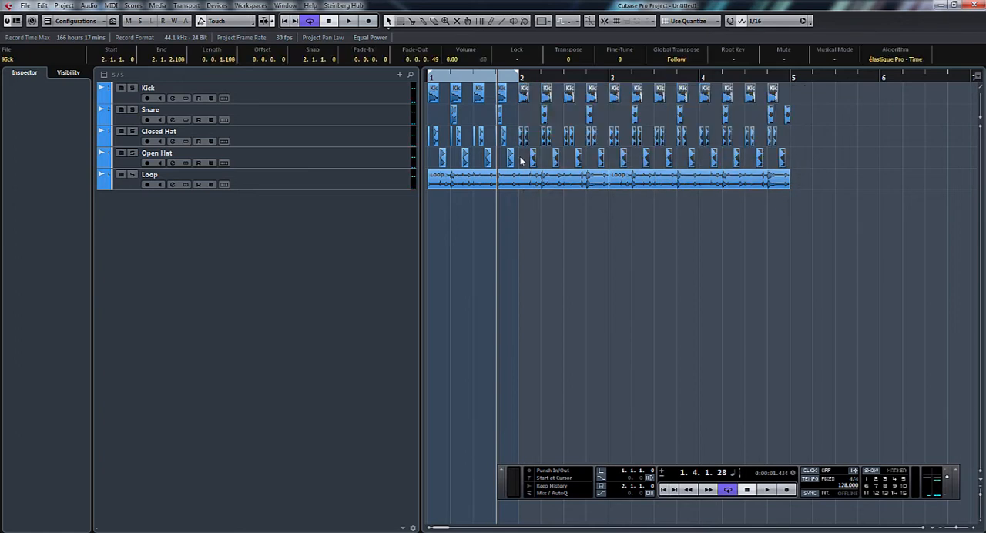
{"action": "right_click", "coordinate": [519, 158]}
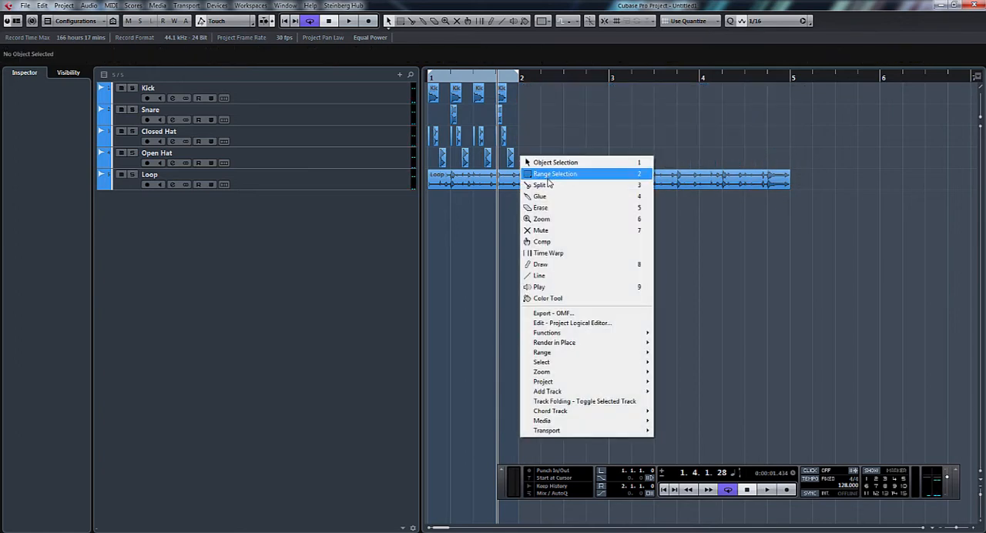
{"action": "left_click", "coordinate": [549, 189]}
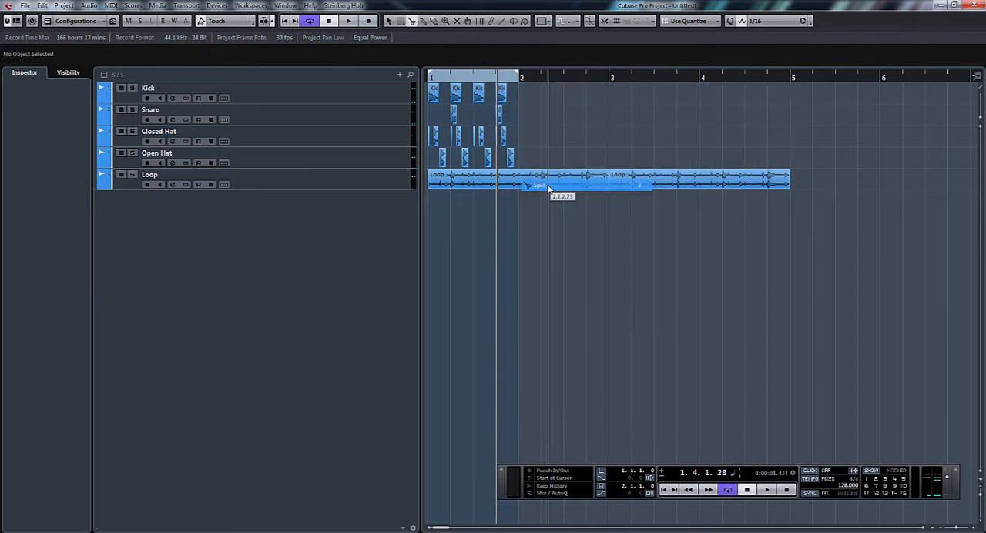
Step: Enable Snap, split the Loop event at bar 2, and delete all Loop material after bar 1
{"action": "left_click", "coordinate": [605, 23]}
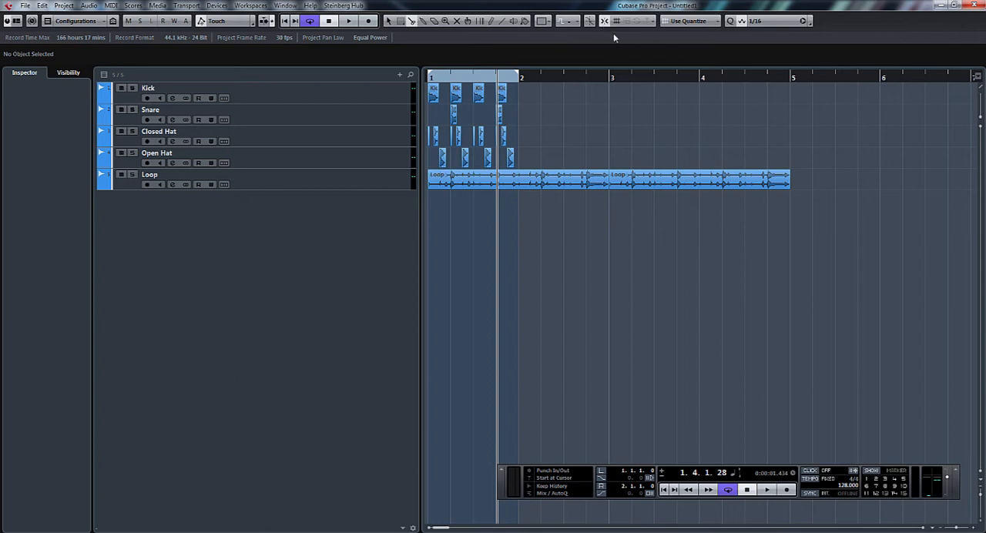
{"action": "left_click", "coordinate": [521, 180]}
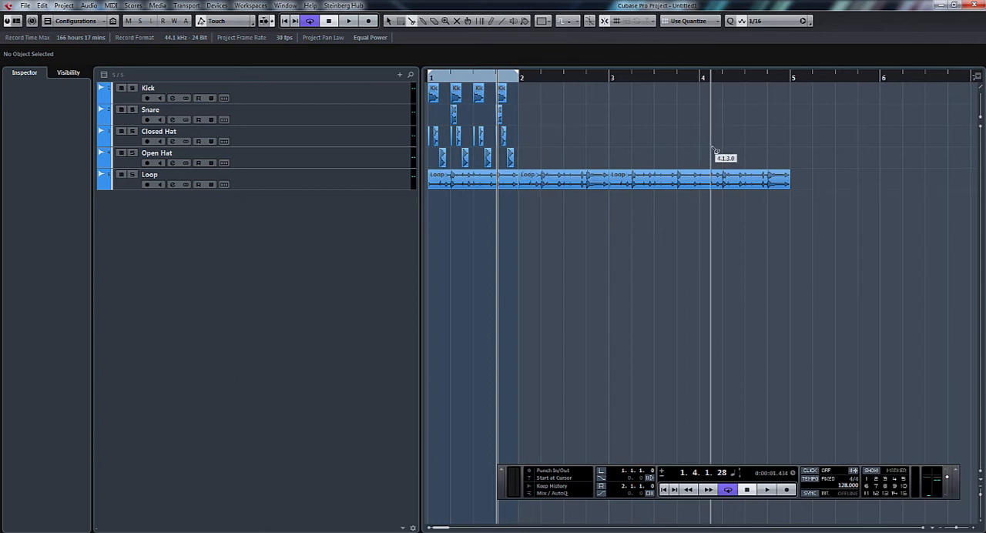
{"action": "key", "text": "1"}
{"action": "left_click", "coordinate": [656, 182]}
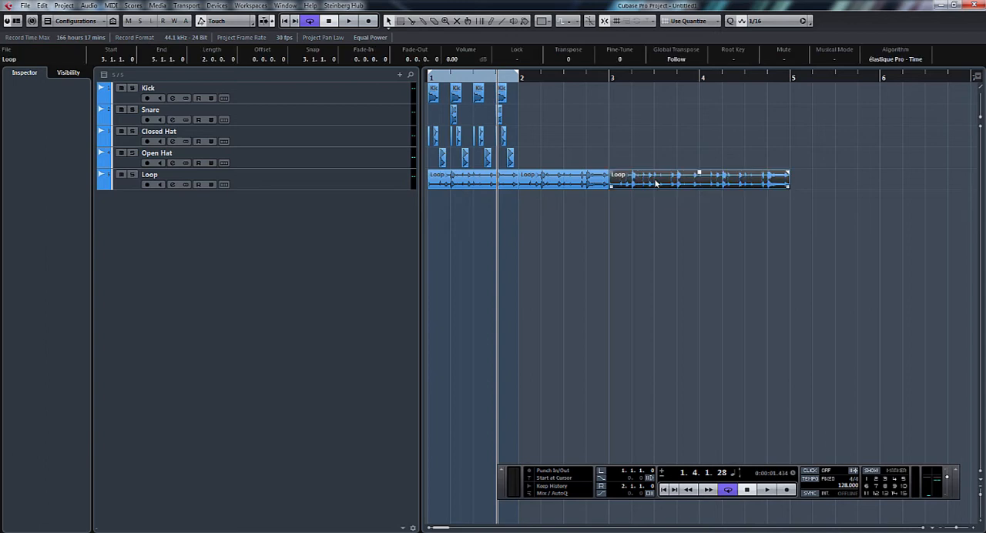
{"action": "key", "text": "Delete"}
{"action": "left_click", "coordinate": [593, 182]}
{"action": "key", "text": "Delete"}
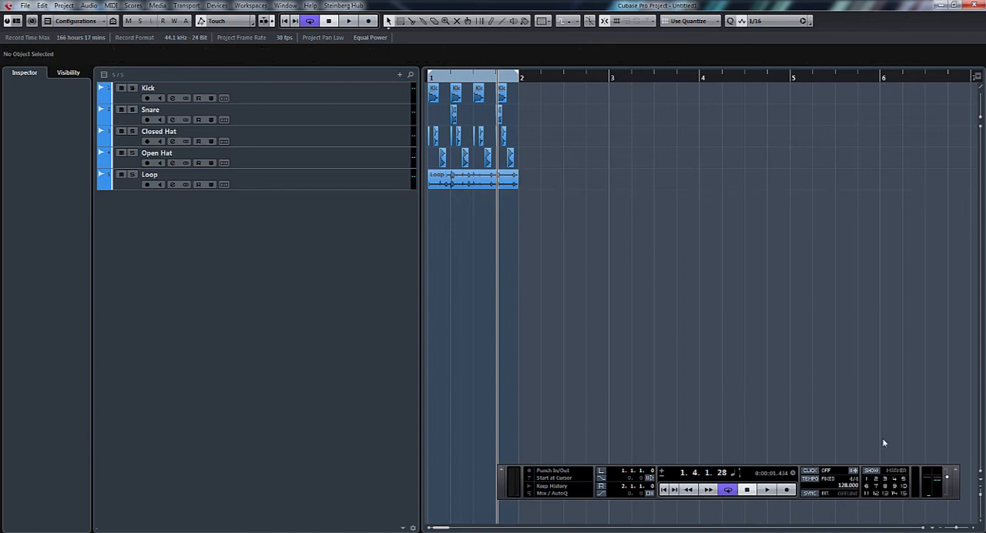
Step: Lower the Loop event's hitpoint threshold to catch the quieter hits, create a groove quantize from the hitpoints, and close the Sample Editor
{"action": "left_click_drag", "start_coordinate": [957, 530], "coordinate": [959, 530]}
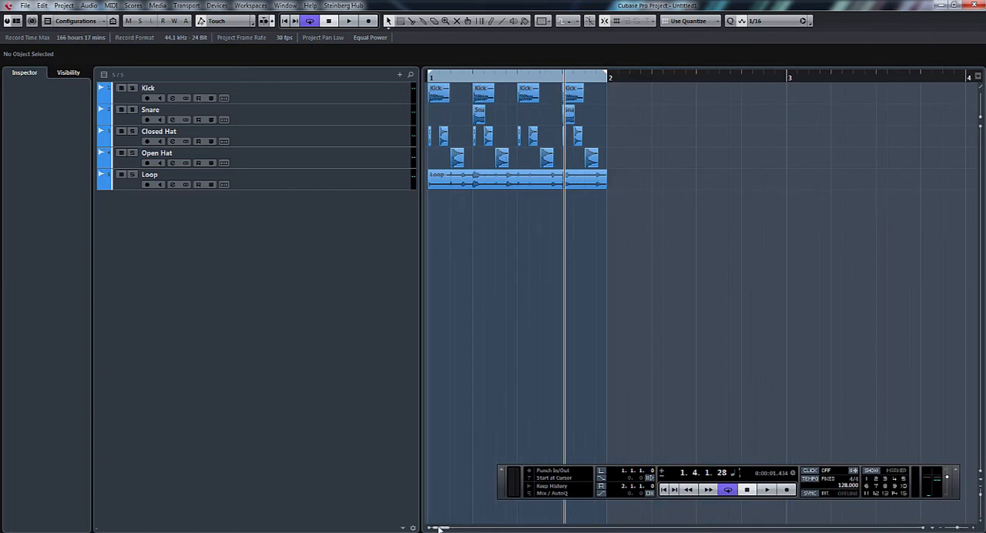
{"action": "double_click", "coordinate": [491, 182]}
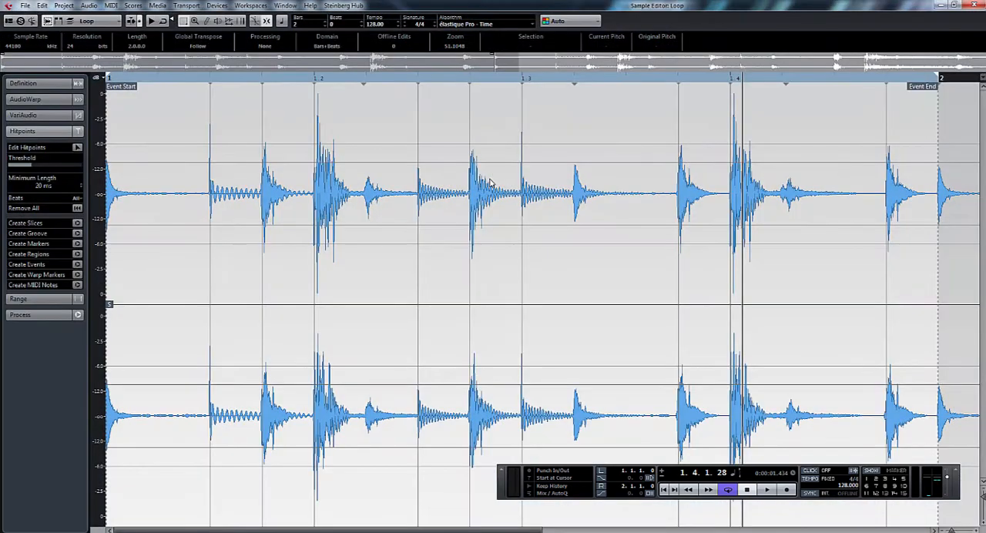
{"action": "left_click_drag", "start_coordinate": [36, 166], "coordinate": [96, 169]}
{"action": "left_click_drag", "start_coordinate": [170, 173], "coordinate": [15, 177]}
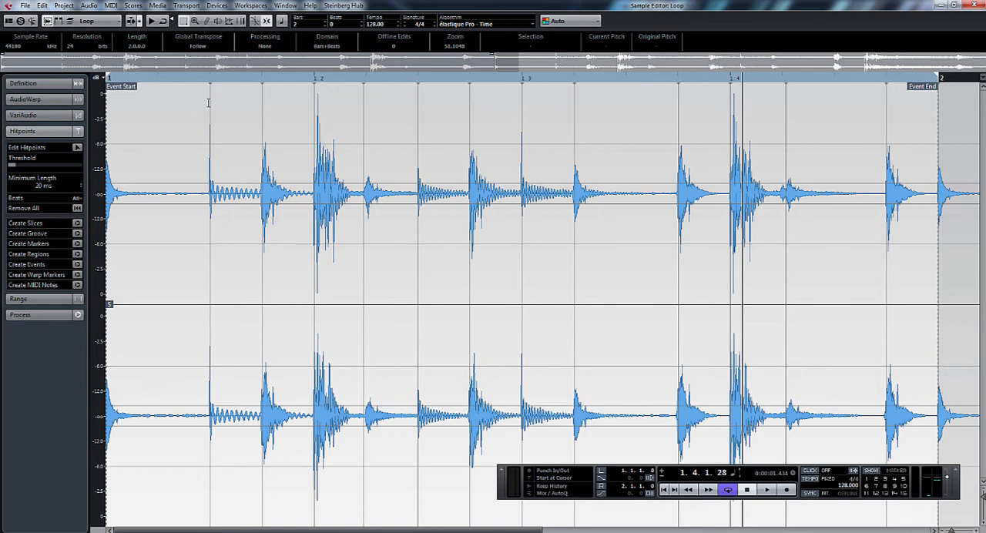
{"action": "left_click", "coordinate": [78, 234]}
{"action": "left_click", "coordinate": [939, 5]}
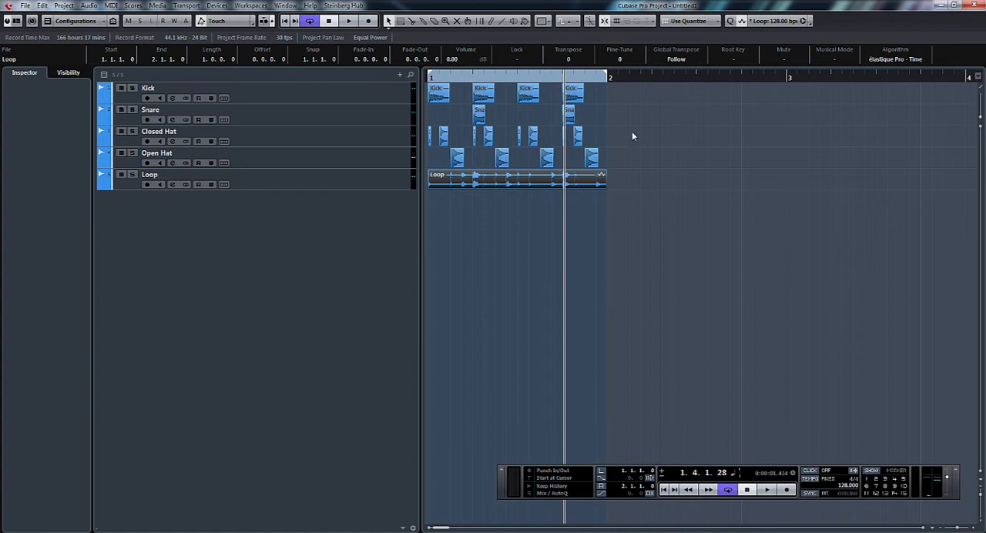
Step: Review the quantize presets with all Closed Hat events selected, keep the Loop groove, and audition bar 1
{"action": "left_click_drag", "start_coordinate": [605, 133], "coordinate": [421, 142]}
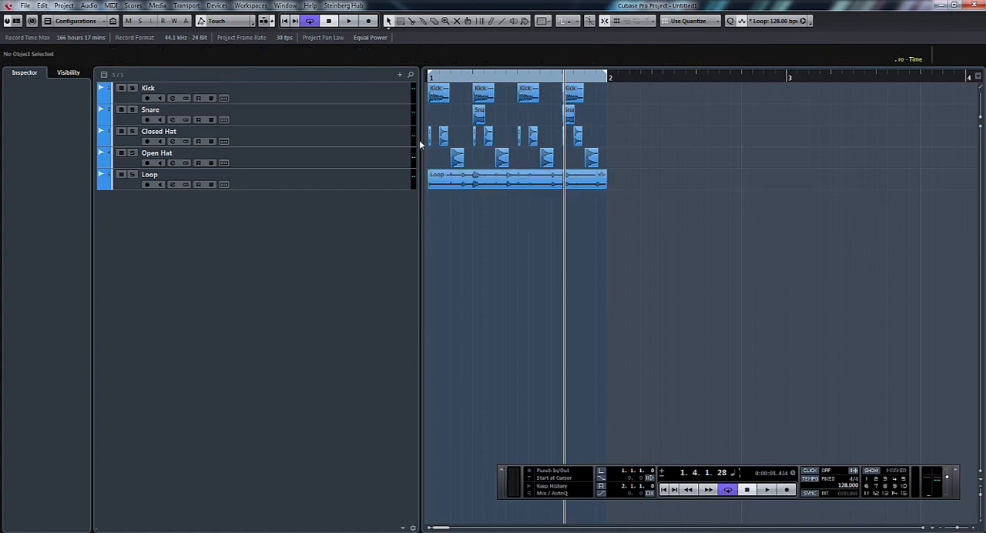
{"action": "left_click", "coordinate": [773, 24]}
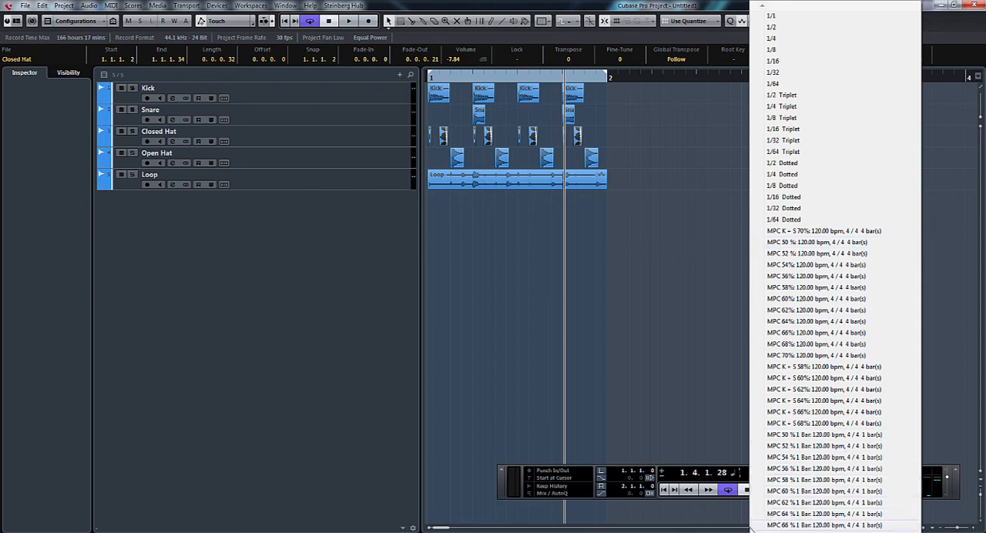
{"action": "mouse_move", "coordinate": [758, 532]}
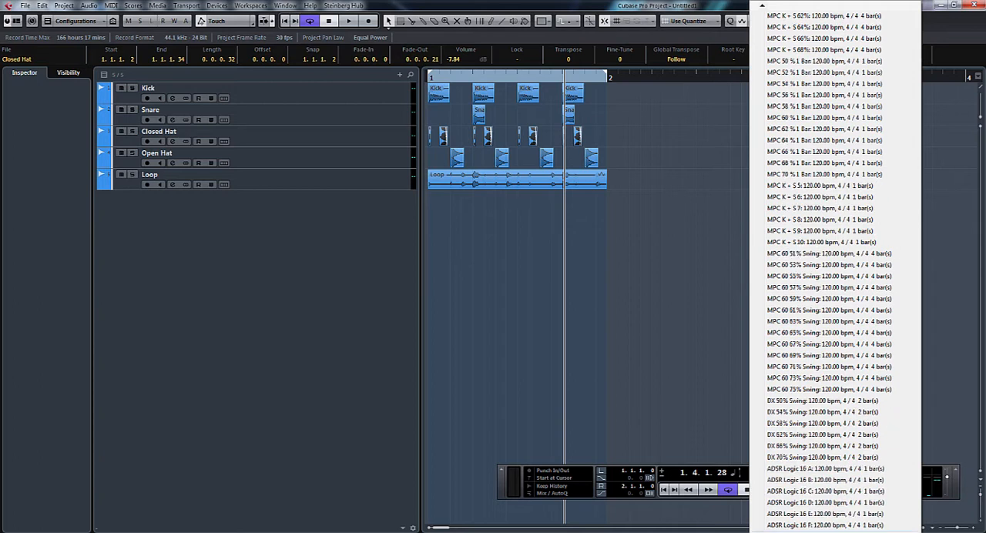
{"action": "left_click", "coordinate": [800, 171]}
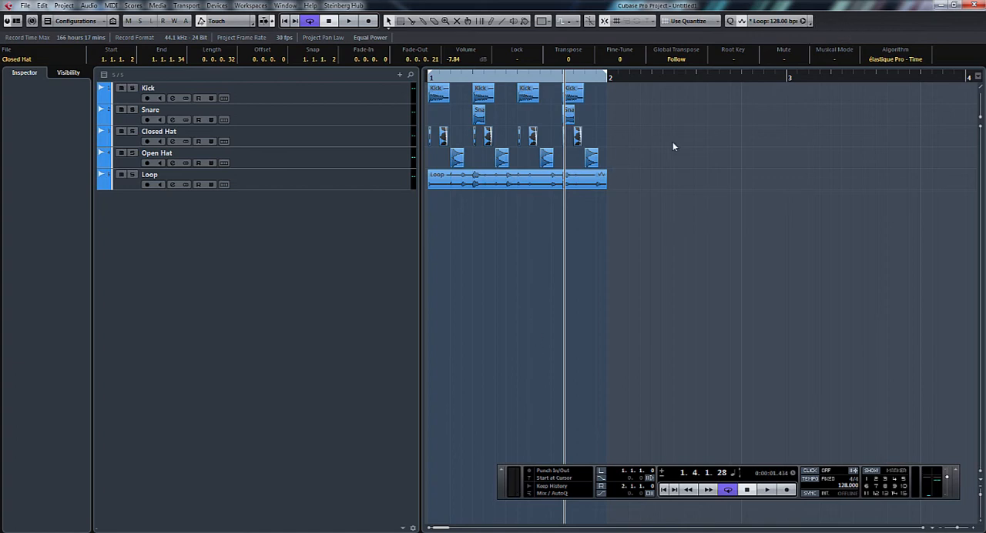
{"action": "key", "text": "space"}
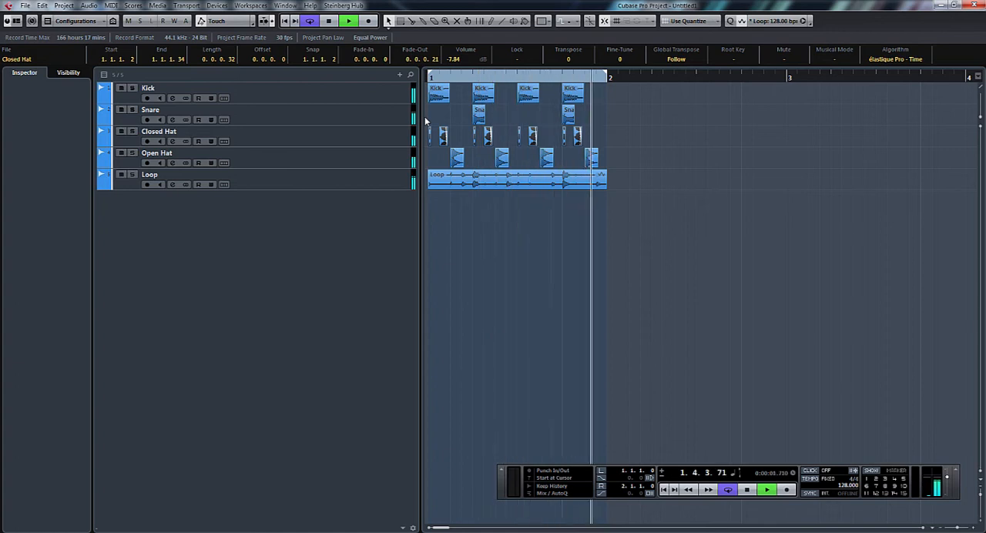
{"action": "key", "text": "space"}
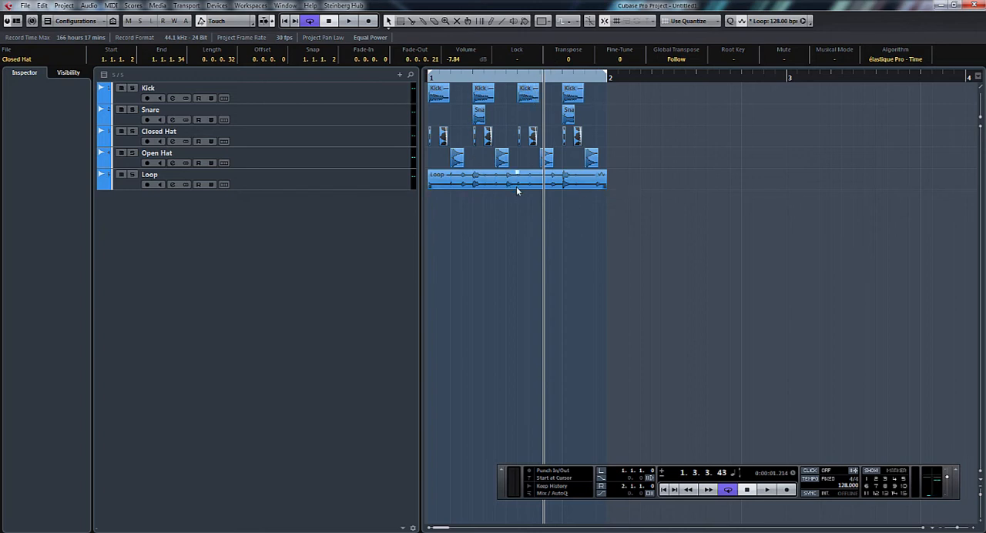
{"action": "left_click", "coordinate": [740, 349]}
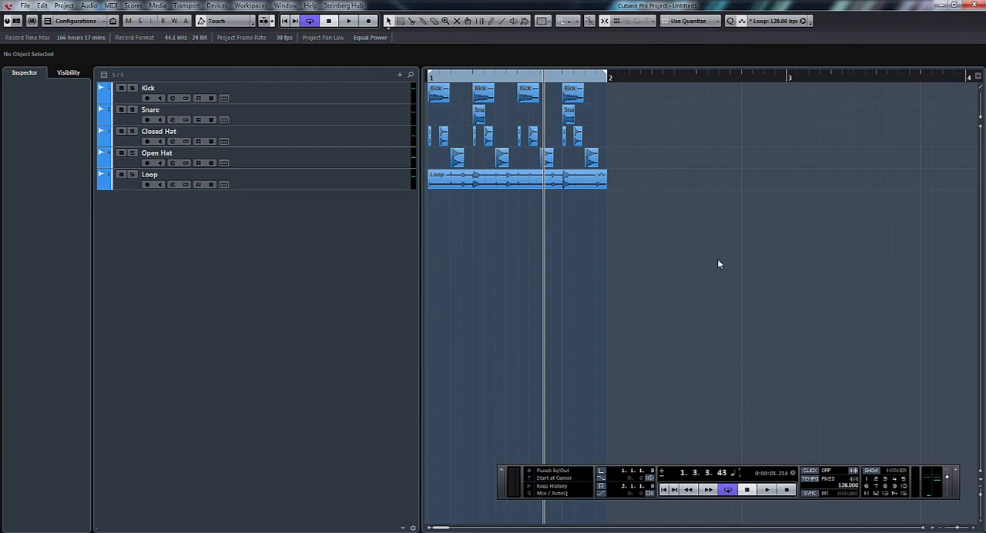
Step: Add one instrument track with the Groove Agent ONE drum instrument through the VST Instruments rack
{"action": "key", "text": "F11"}
{"action": "left_click", "coordinate": [675, 80]}
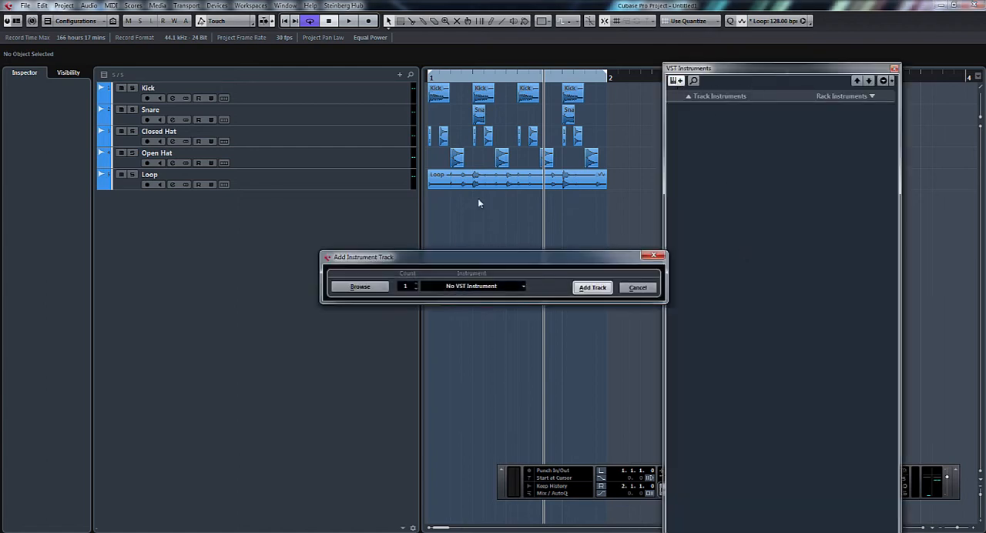
{"action": "left_click", "coordinate": [464, 286]}
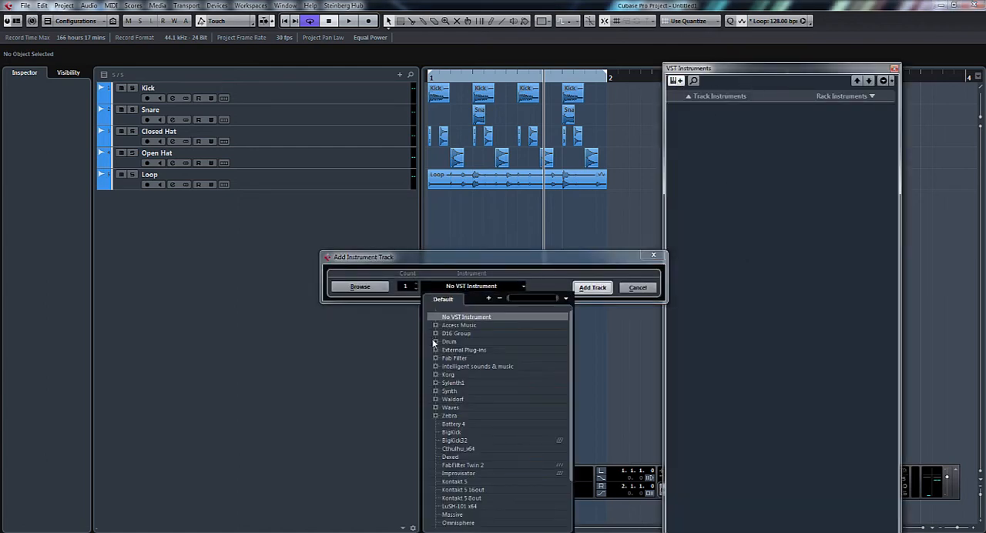
{"action": "left_click", "coordinate": [434, 341]}
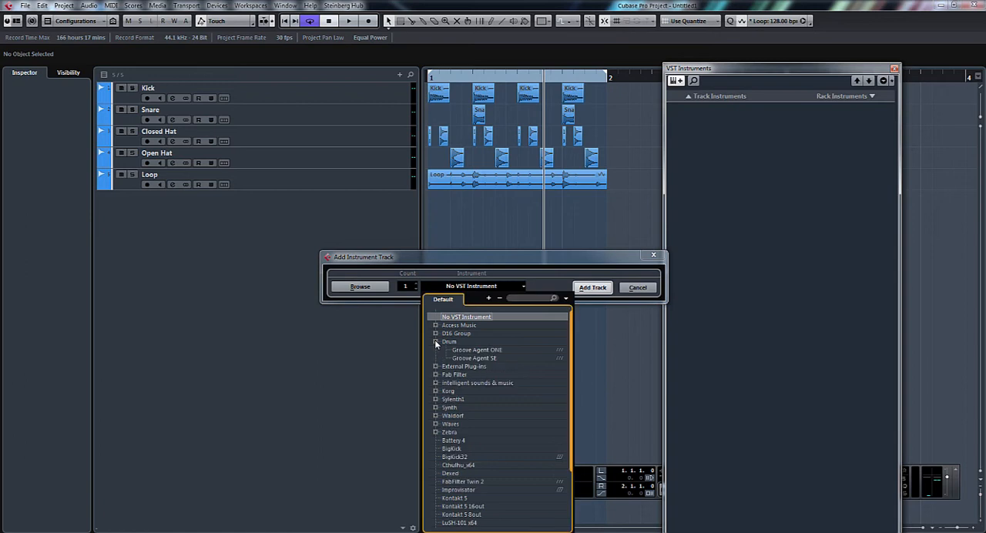
{"action": "left_click", "coordinate": [479, 350]}
{"action": "left_click", "coordinate": [592, 287]}
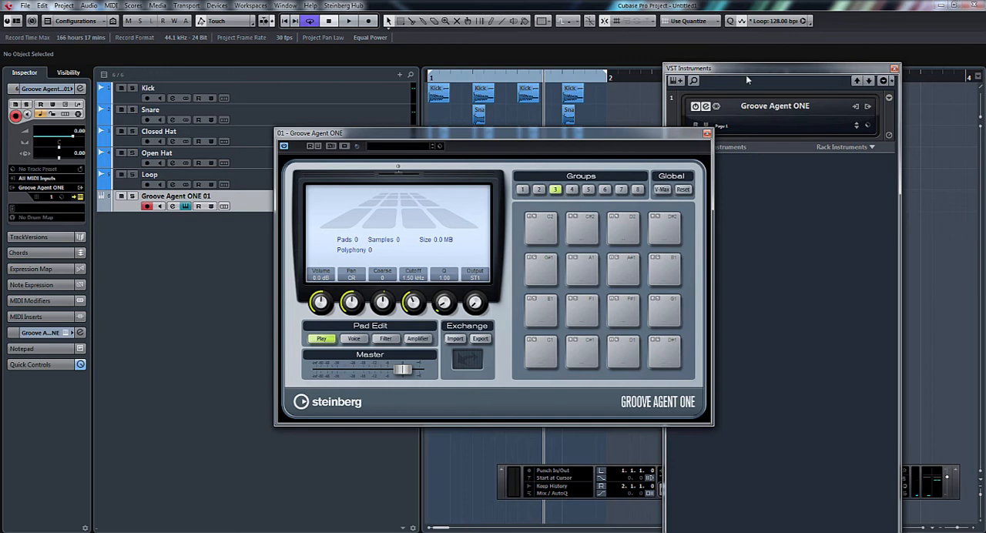
Step: Load the Elektronika kit preset in Groove Agent ONE
{"action": "left_click_drag", "start_coordinate": [646, 143], "coordinate": [838, 201]}
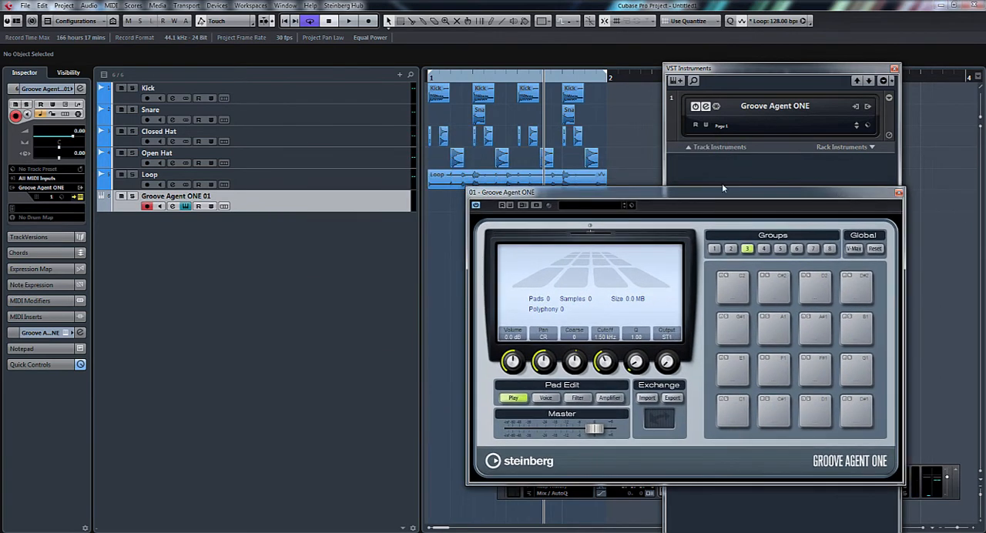
{"action": "left_click", "coordinate": [600, 207]}
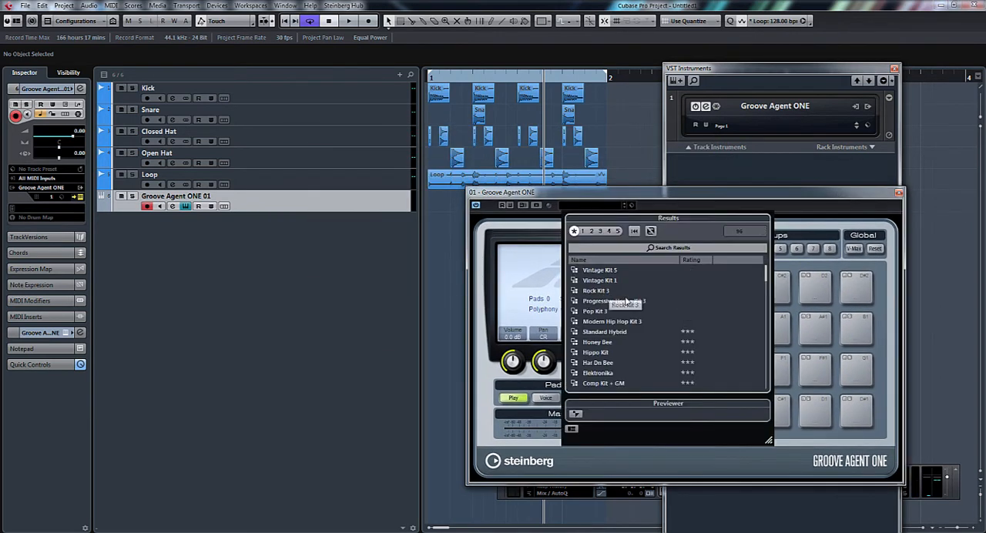
{"action": "double_click", "coordinate": [646, 373]}
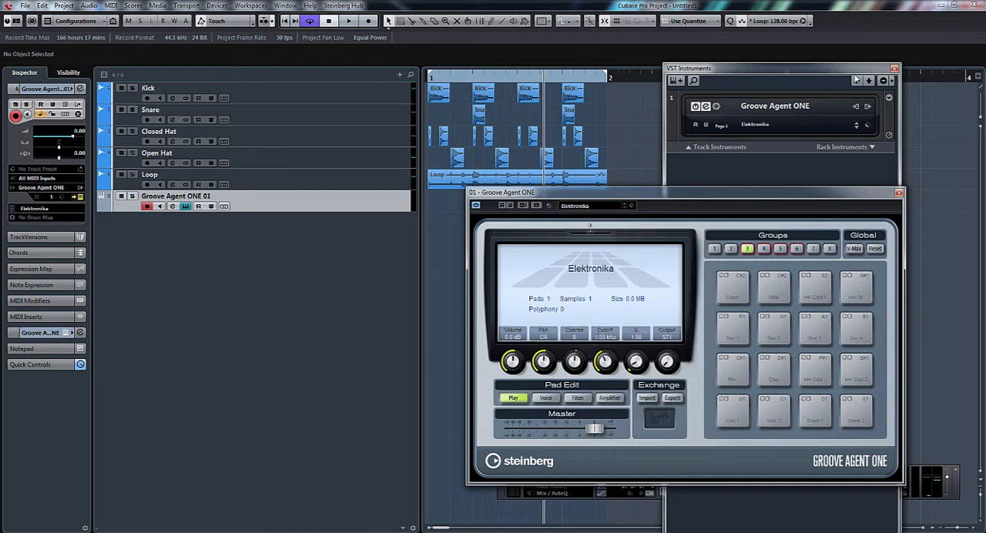
Step: Close the VST Instruments rack and mute the Kick, Snare, Closed Hat, Open Hat and Loop tracks
{"action": "left_click", "coordinate": [895, 70]}
{"action": "left_click_drag", "start_coordinate": [723, 197], "coordinate": [673, 307]}
{"action": "left_click", "coordinate": [121, 88]}
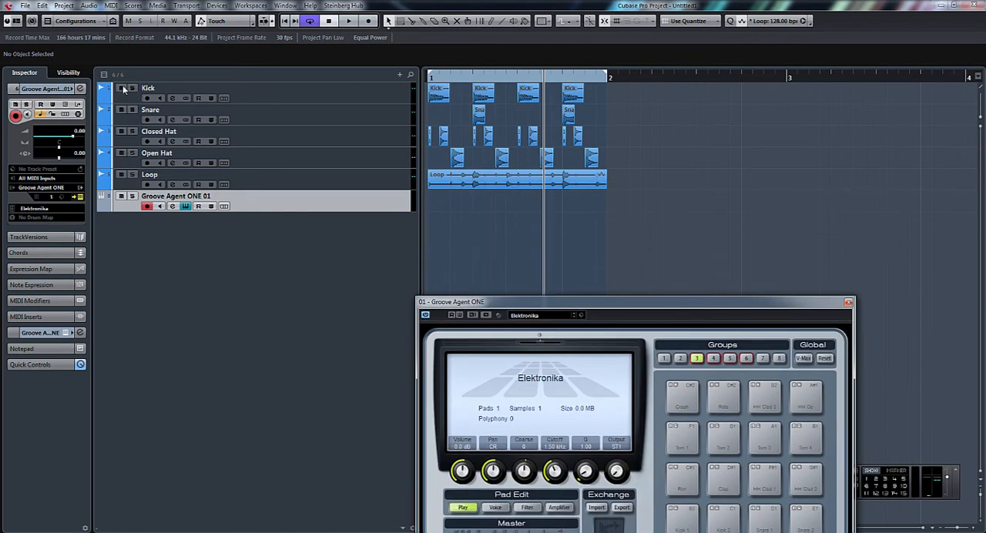
{"action": "left_click", "coordinate": [121, 110]}
{"action": "left_click", "coordinate": [121, 131]}
{"action": "left_click", "coordinate": [121, 154]}
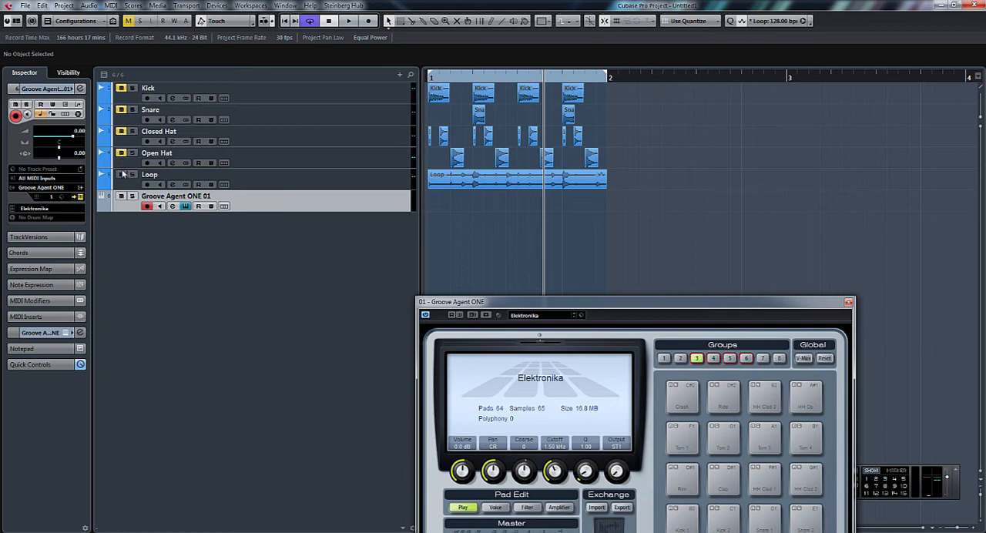
{"action": "left_click", "coordinate": [121, 175]}
Step: Audition the current kit's Kick 1 pad, then load the Disco House Kit preset in Groove Agent ONE
{"action": "left_click", "coordinate": [685, 520]}
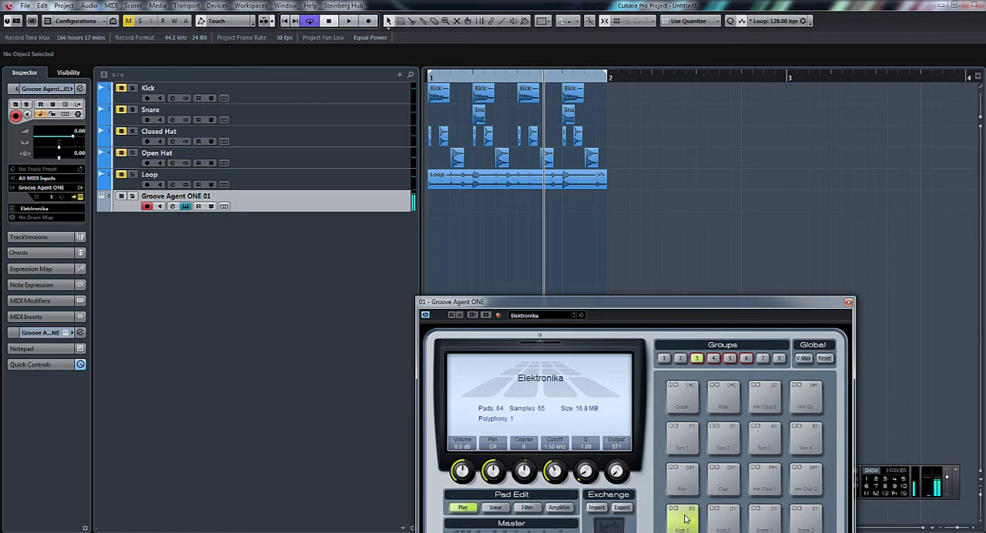
{"action": "left_click", "coordinate": [558, 317]}
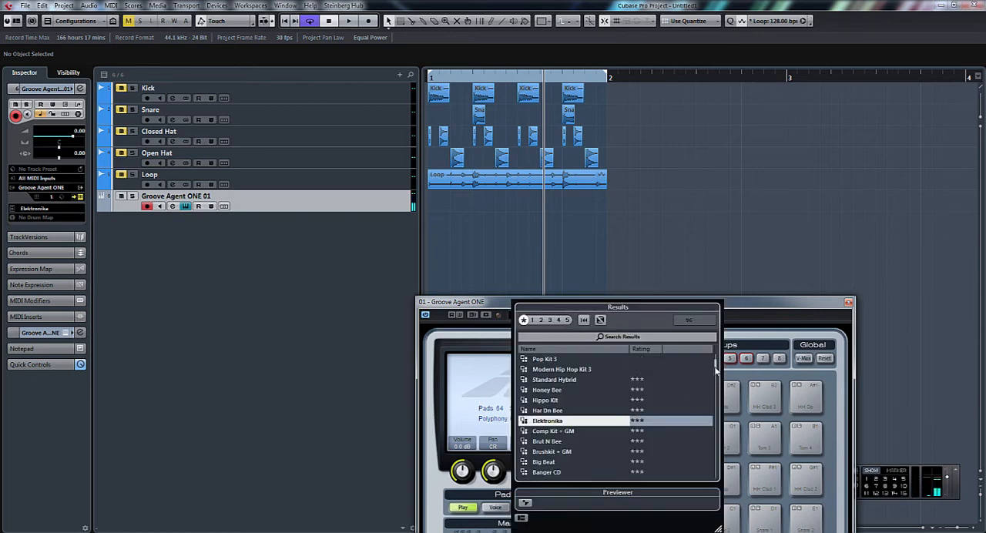
{"action": "left_click_drag", "start_coordinate": [716, 371], "coordinate": [716, 398]}
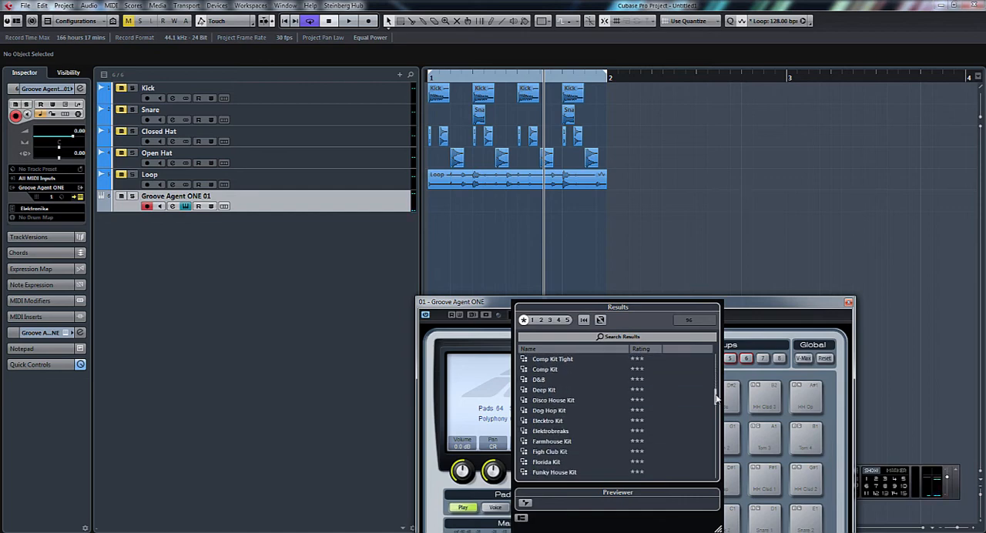
{"action": "double_click", "coordinate": [555, 400]}
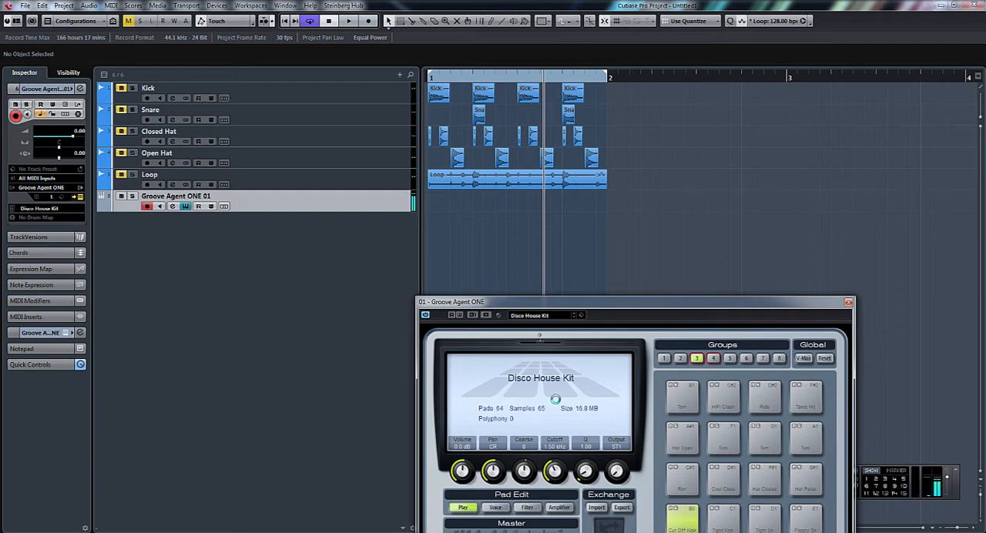
Step: Create a one-bar MIDI part in bar 1 of the Groove Agent ONE track and open it in the Key Editor
{"action": "double_click", "coordinate": [453, 204]}
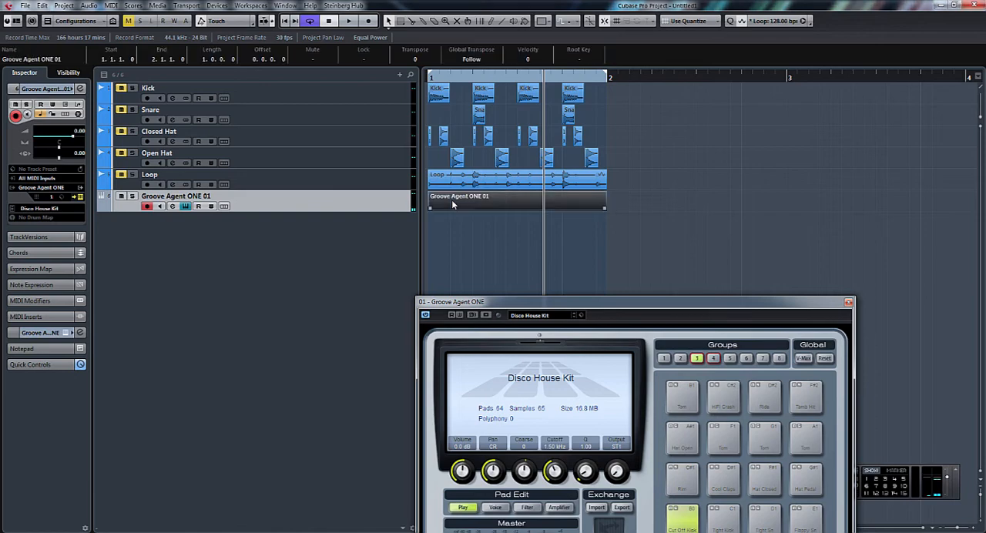
{"action": "double_click", "coordinate": [494, 198]}
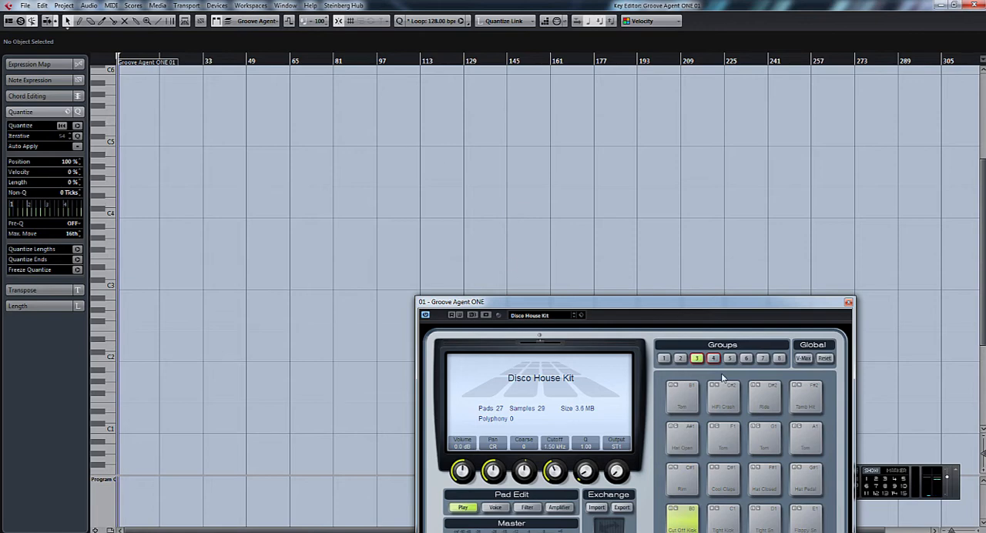
{"action": "key", "text": "h"}
{"action": "key", "text": "h"}
{"action": "key", "text": "h"}
{"action": "key", "text": "h"}
{"action": "key", "text": "h"}
{"action": "key", "text": "h"}
{"action": "key", "text": "h"}
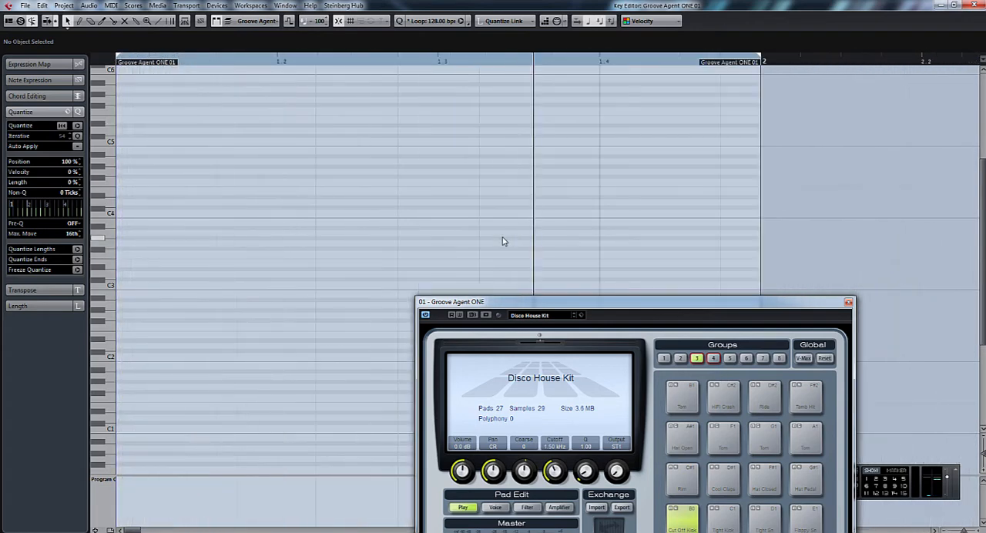
Step: Set the Key Editor's quantize preset to 1/4 and move the Groove Agent ONE window clear of the note grid
{"action": "left_click", "coordinate": [436, 21]}
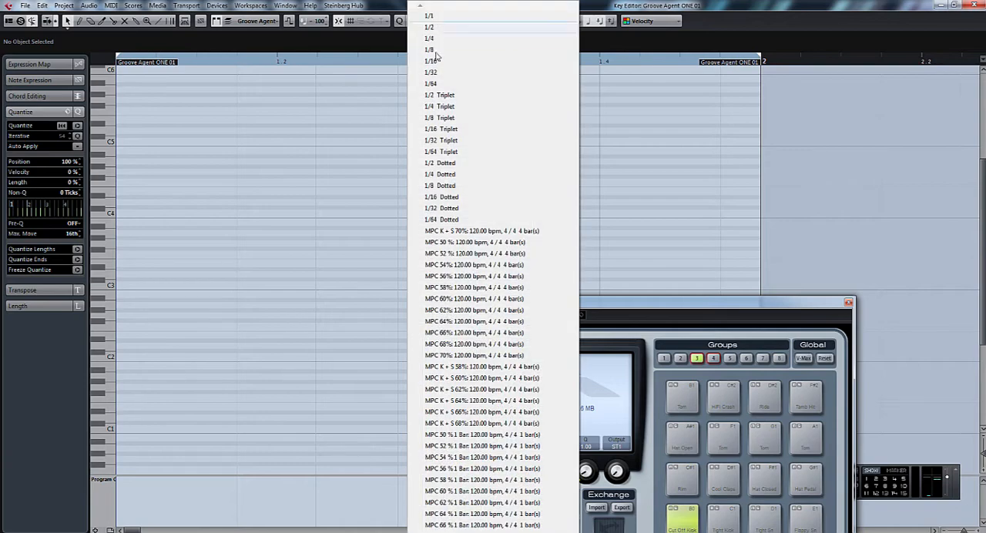
{"action": "left_click", "coordinate": [441, 38]}
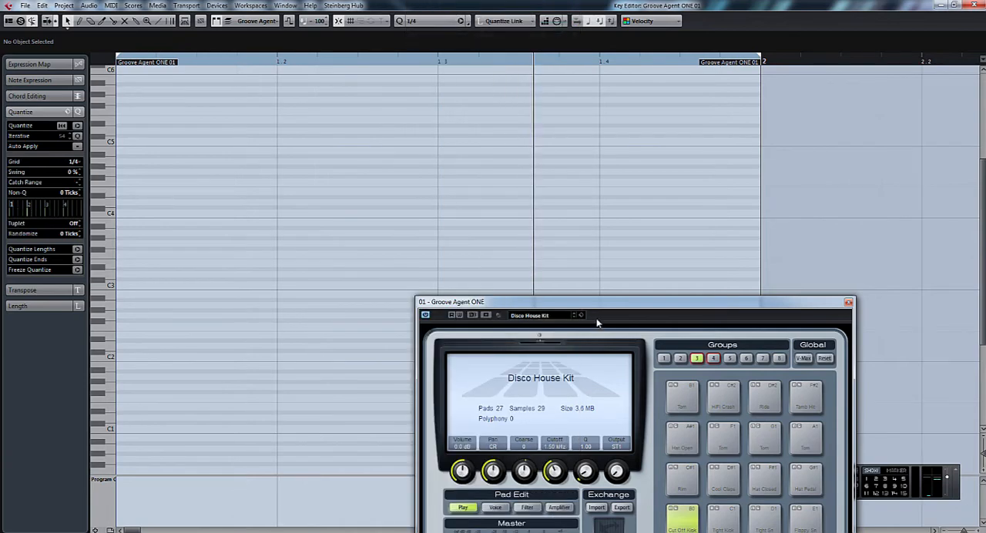
{"action": "left_click_drag", "start_coordinate": [603, 303], "coordinate": [985, 99]}
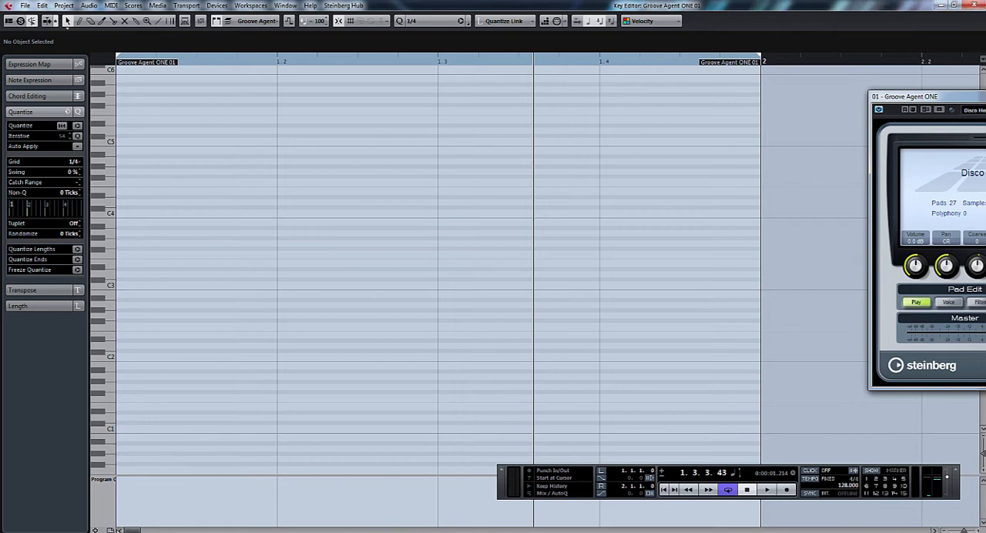
Step: Draw four consecutive quarter-note kicks on C1, one on each beat of bar 1
{"action": "left_click", "coordinate": [111, 430]}
{"action": "left_click", "coordinate": [78, 22]}
{"action": "left_click_drag", "start_coordinate": [132, 427], "coordinate": [243, 429]}
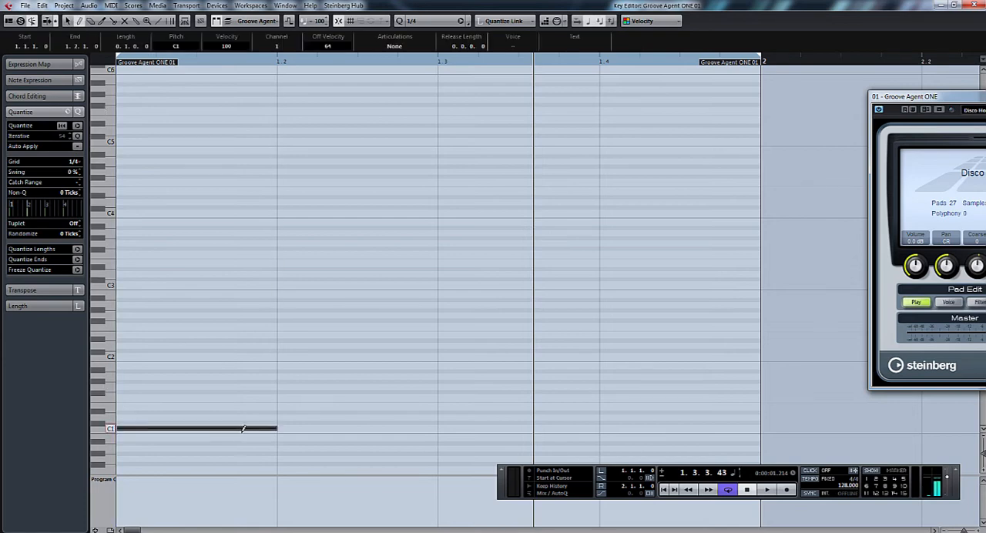
{"action": "left_click", "coordinate": [290, 428]}
{"action": "left_click_drag", "start_coordinate": [450, 427], "coordinate": [603, 427]}
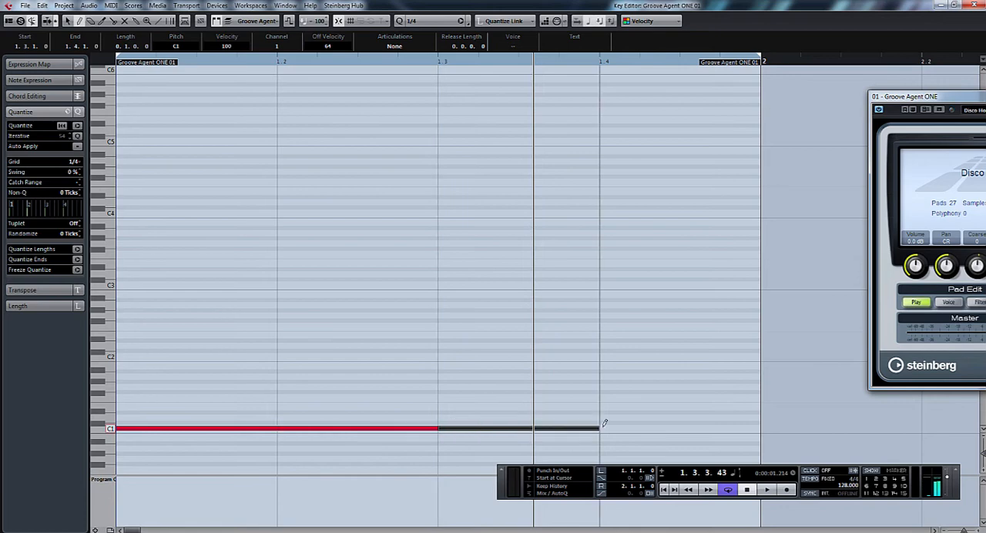
{"action": "left_click", "coordinate": [609, 426]}
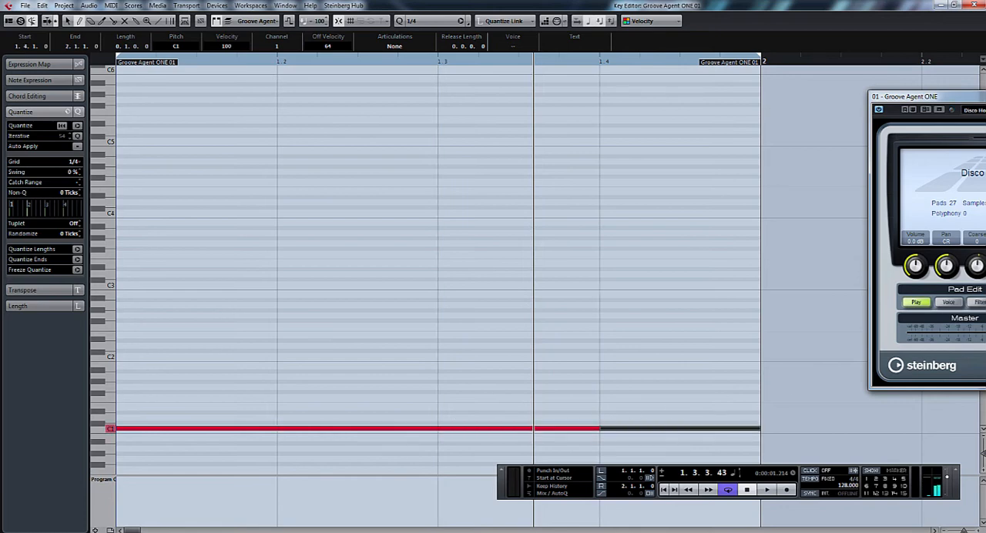
Step: Audition the Tight Sn and Floppy Sn pads, then draw quarter-note snares on E1 at beats 2 and 4
{"action": "left_click_drag", "start_coordinate": [924, 97], "coordinate": [460, 56]}
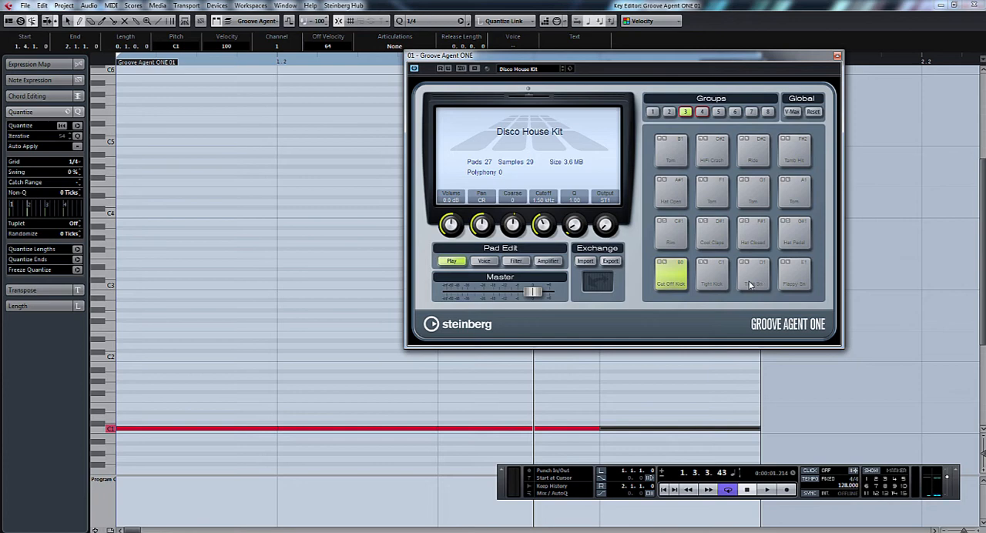
{"action": "left_click", "coordinate": [750, 285]}
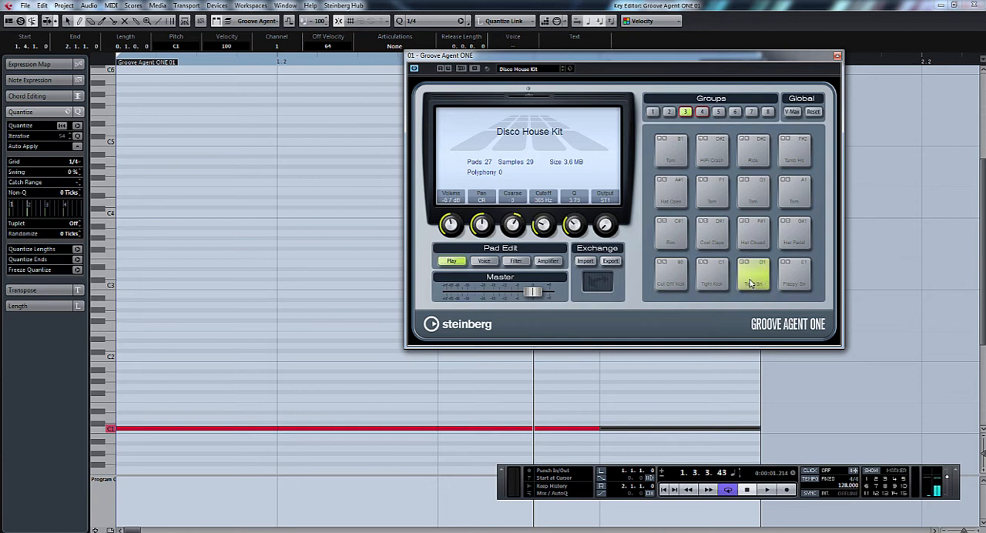
{"action": "left_click", "coordinate": [786, 285]}
{"action": "left_click", "coordinate": [786, 286]}
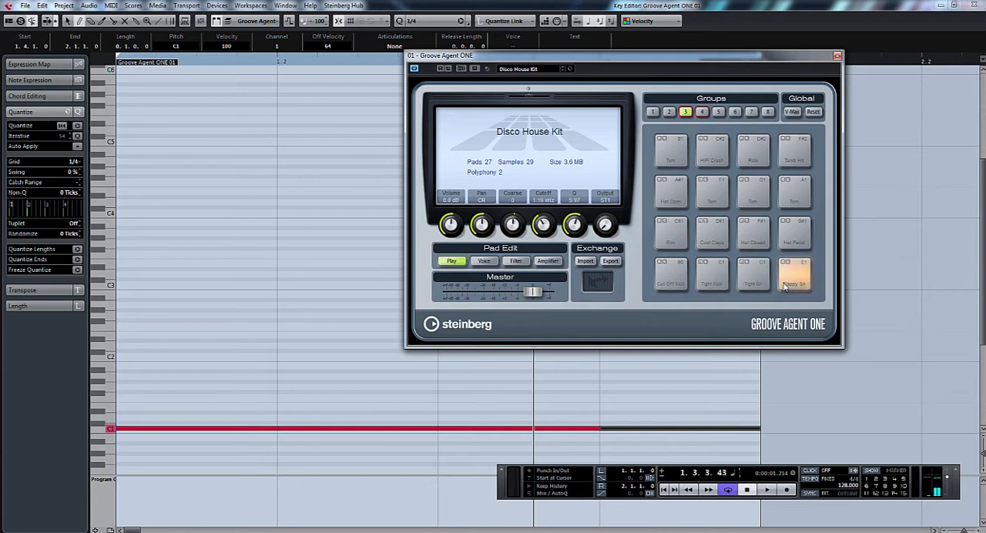
{"action": "left_click", "coordinate": [786, 286]}
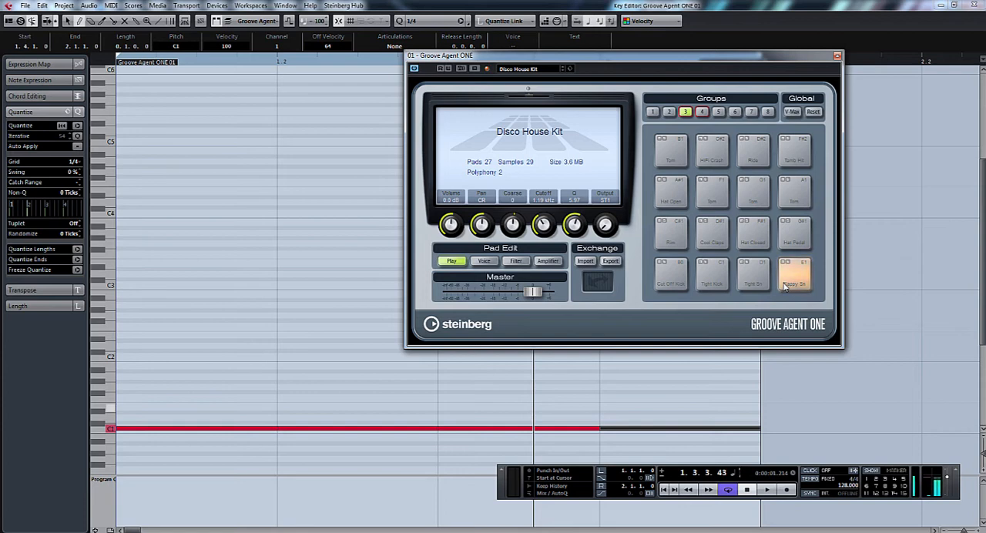
{"action": "left_click", "coordinate": [290, 405]}
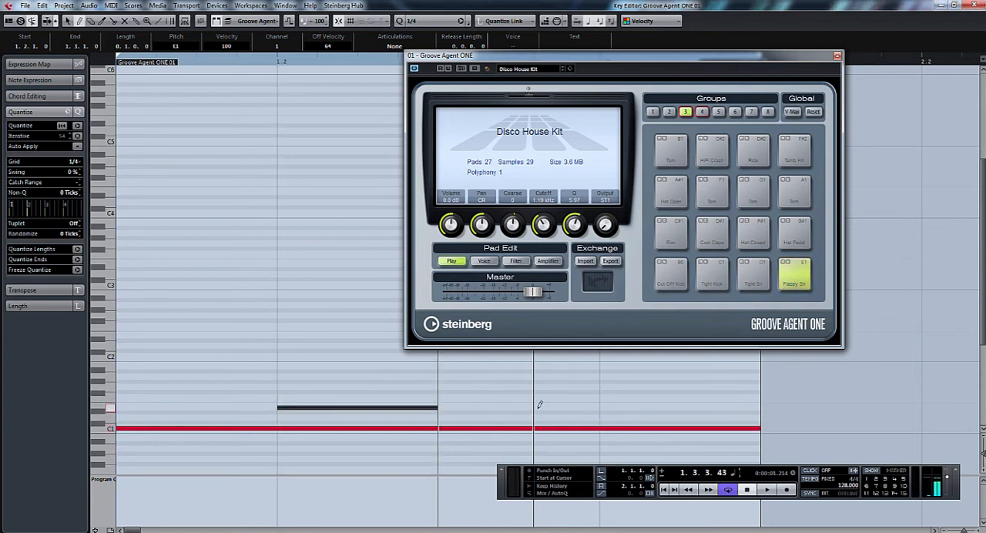
{"action": "left_click", "coordinate": [613, 406]}
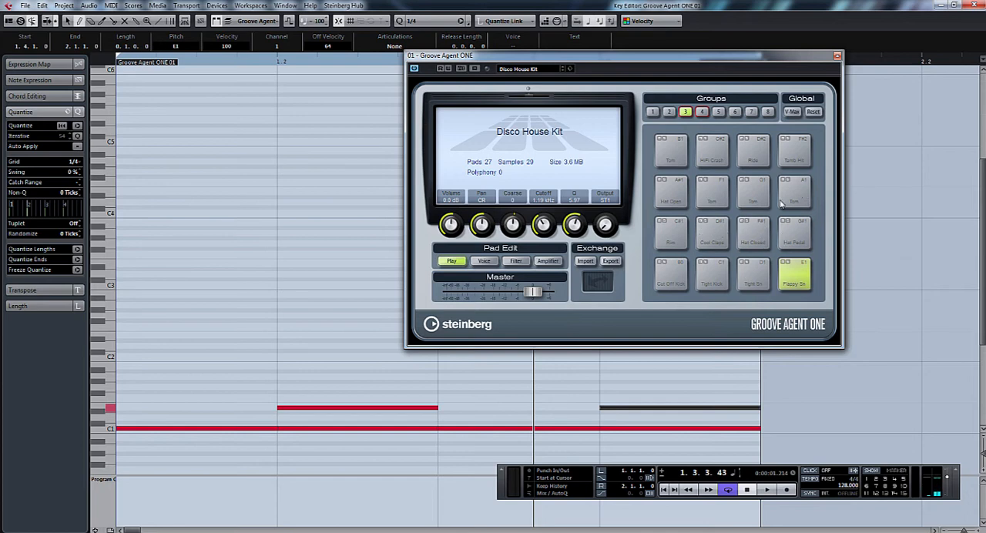
Step: Audition the Hat Closed pad, set the quantize preset to 1/16, and draw eighth-note-long closed hats on F#1 at all four beats
{"action": "left_click", "coordinate": [755, 239]}
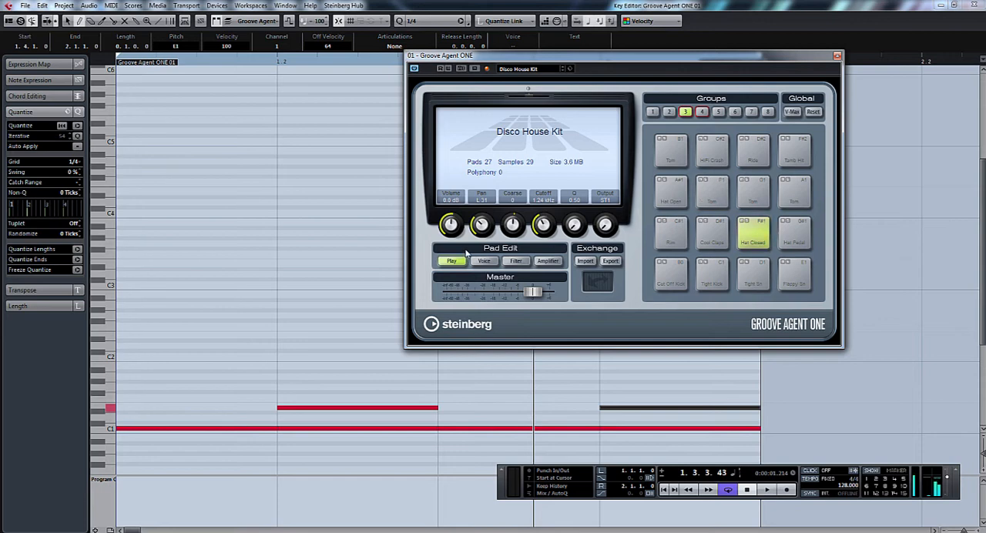
{"action": "left_click", "coordinate": [431, 21]}
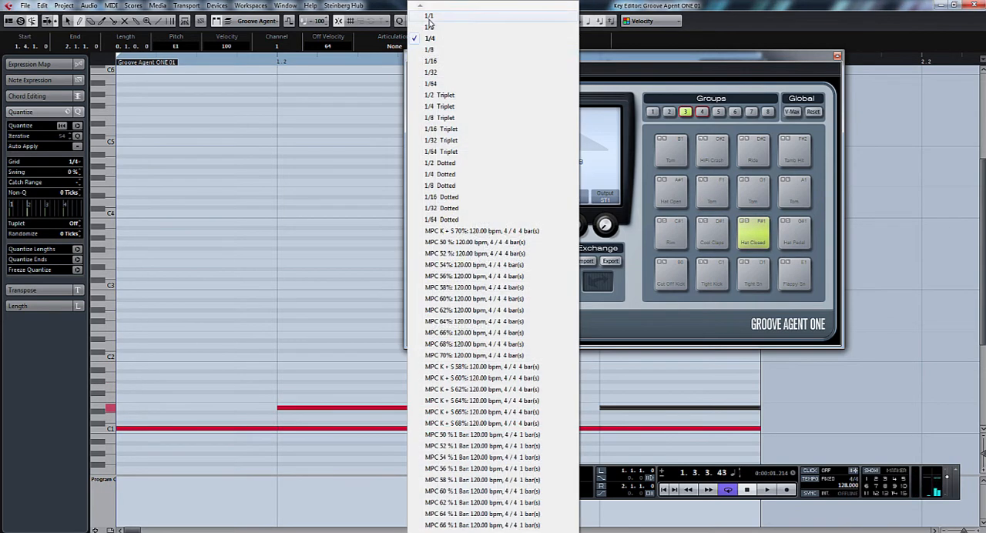
{"action": "left_click", "coordinate": [444, 61]}
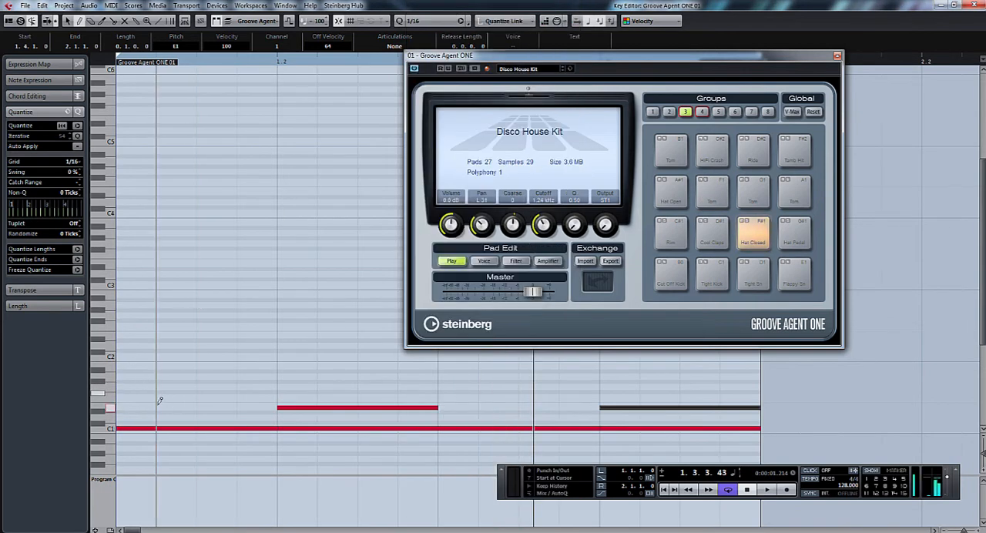
{"action": "left_click", "coordinate": [128, 392]}
{"action": "left_click_drag", "start_coordinate": [163, 389], "coordinate": [220, 394]}
{"action": "left_click_drag", "start_coordinate": [290, 391], "coordinate": [359, 391]}
{"action": "left_click_drag", "start_coordinate": [452, 389], "coordinate": [518, 389]}
{"action": "left_click_drag", "start_coordinate": [625, 389], "coordinate": [678, 390]}
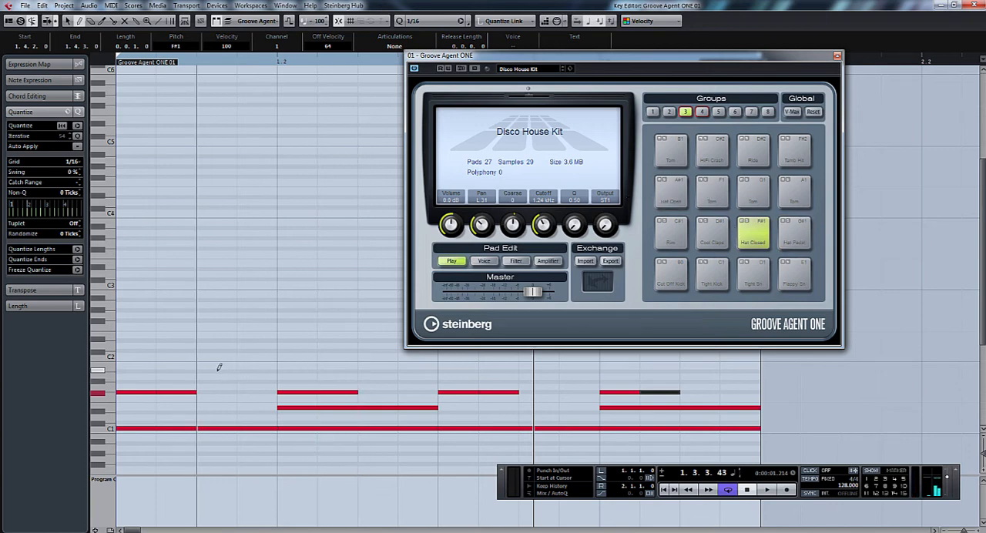
Step: Draw eighth-note-long open hats on A#1 on the offbeat of each of the four beats
{"action": "left_click_drag", "start_coordinate": [218, 368], "coordinate": [266, 370]}
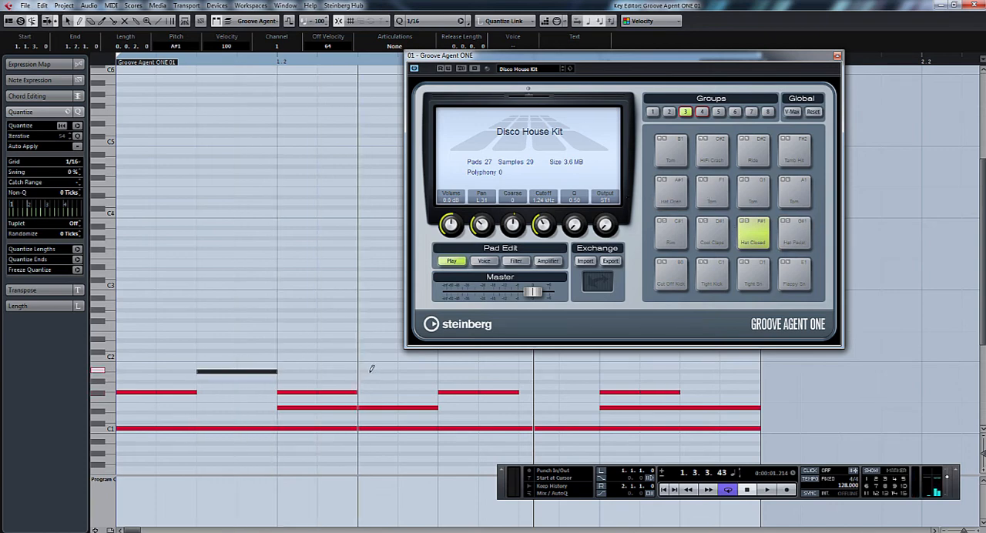
{"action": "left_click_drag", "start_coordinate": [371, 370], "coordinate": [428, 368]}
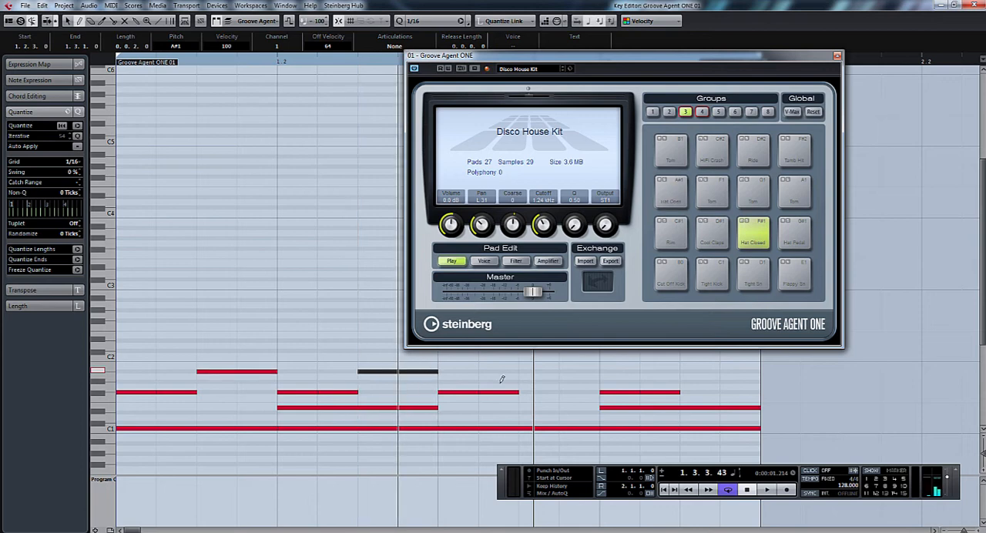
{"action": "left_click_drag", "start_coordinate": [526, 369], "coordinate": [600, 368]}
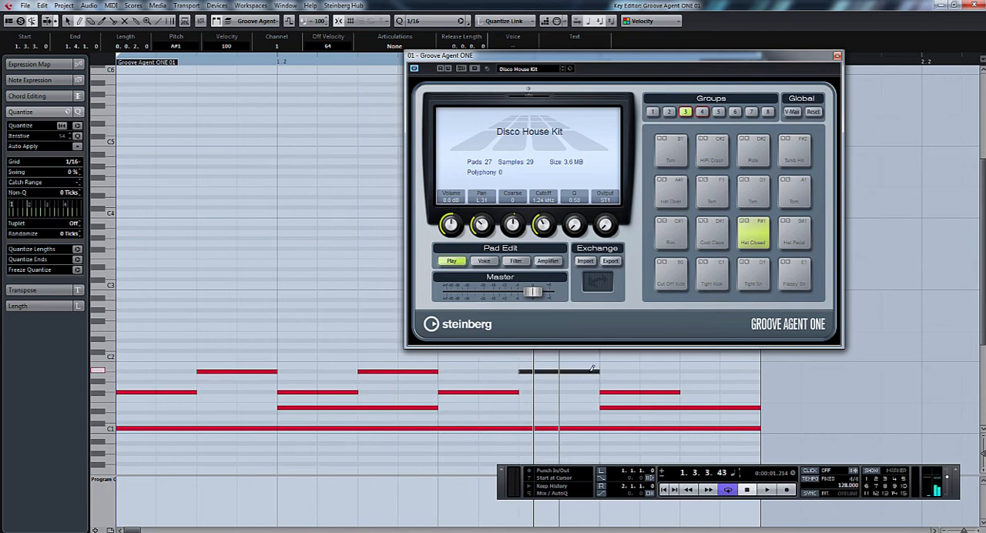
{"action": "left_click_drag", "start_coordinate": [687, 367], "coordinate": [751, 369]}
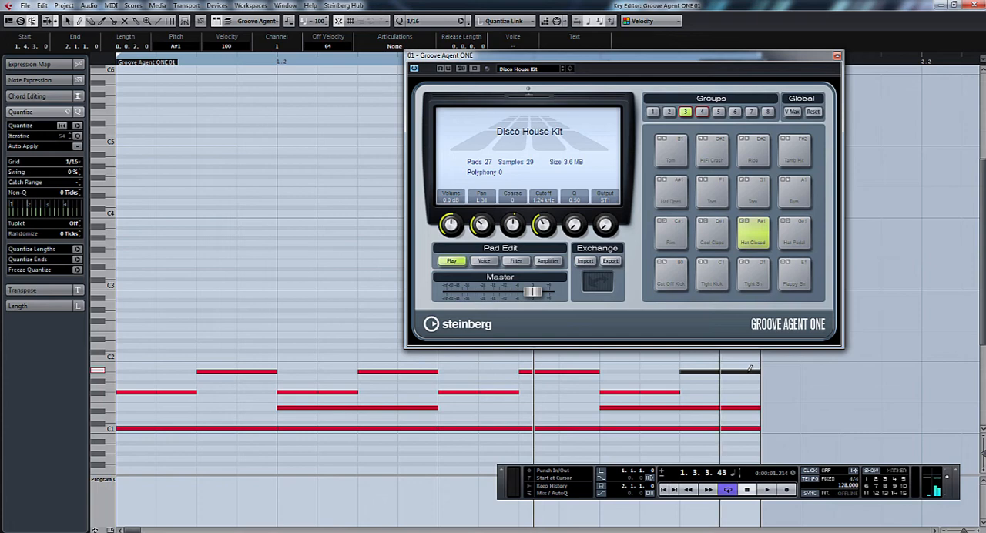
Step: Close the Groove Agent ONE window, minimize the Key Editor, and play the loop with the Groove Agent ONE 01 track soloed
{"action": "left_click", "coordinate": [838, 57]}
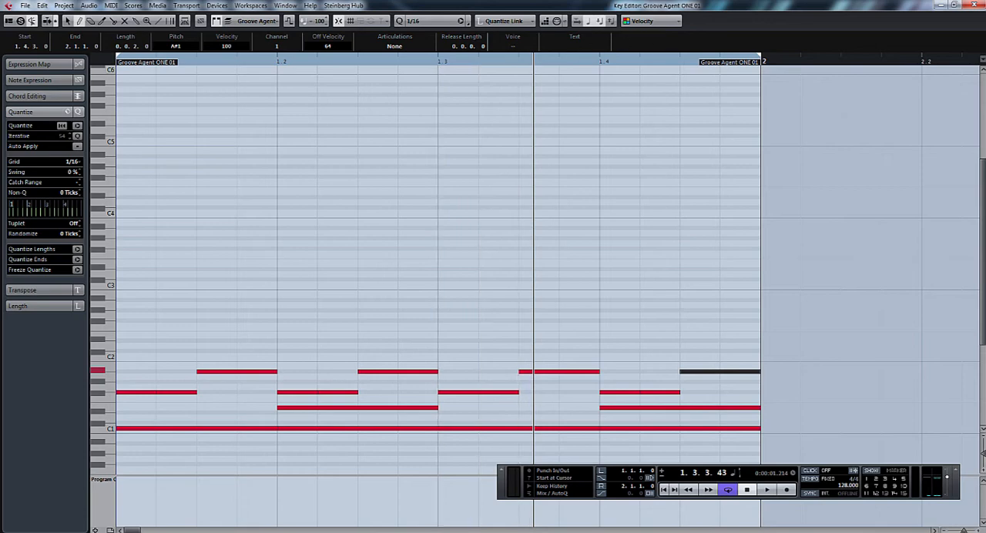
{"action": "left_click", "coordinate": [941, 5]}
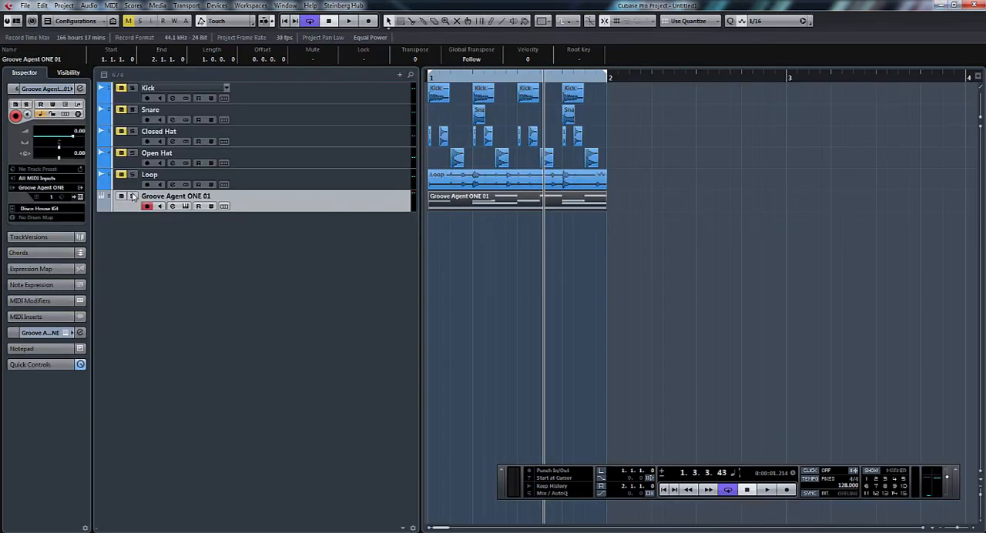
{"action": "left_click", "coordinate": [132, 197]}
{"action": "key", "text": "space"}
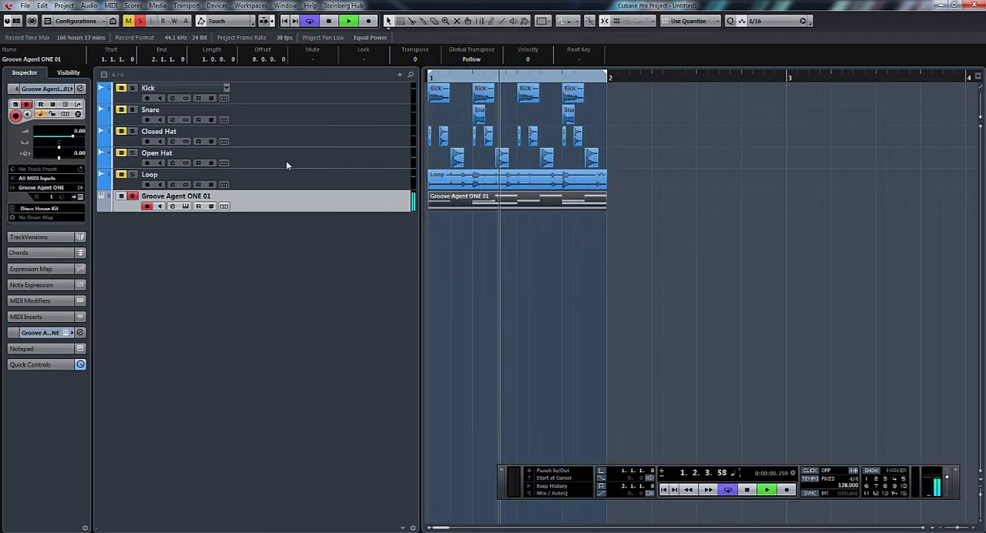
Step: Compare the MIDI drums with the audio drums without the Loop track, return to soloed Groove Agent ONE 01, and stop playback
{"action": "left_click", "coordinate": [140, 22]}
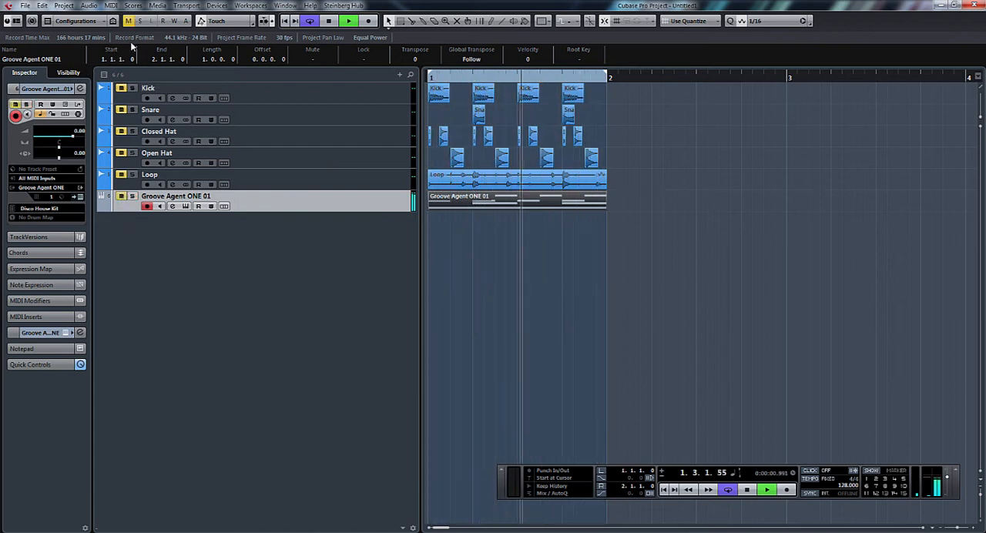
{"action": "left_click", "coordinate": [129, 23]}
{"action": "left_click", "coordinate": [121, 197]}
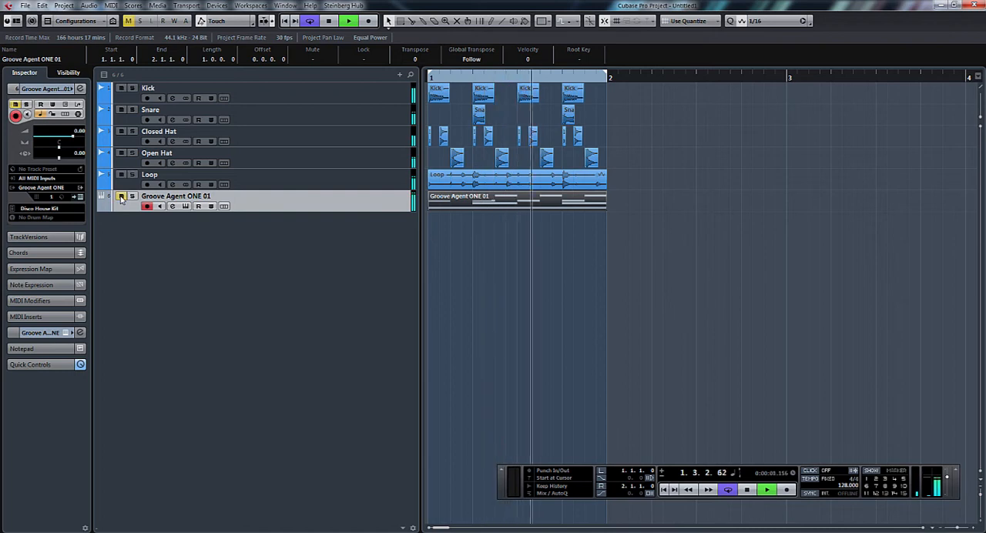
{"action": "left_click", "coordinate": [121, 176]}
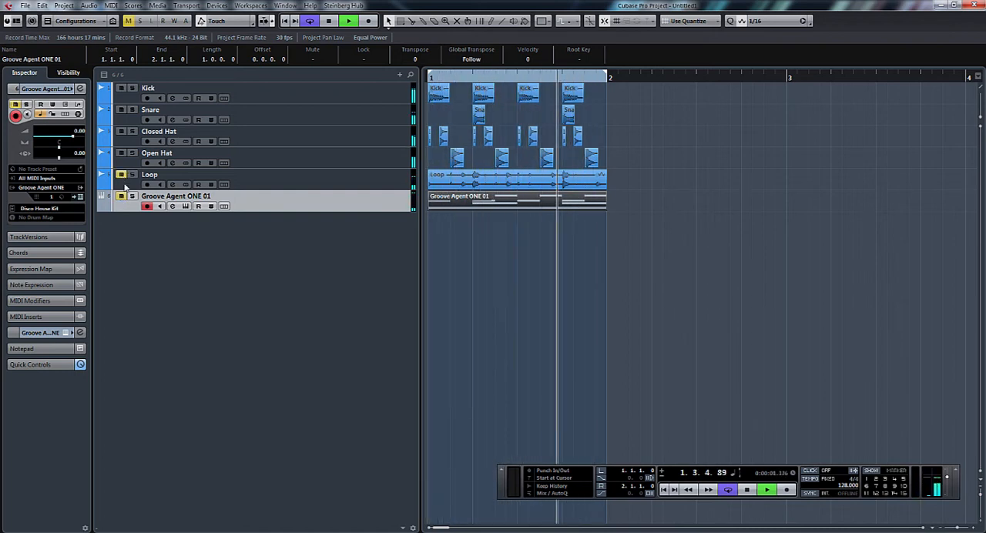
{"action": "left_click", "coordinate": [121, 197]}
{"action": "left_click", "coordinate": [132, 197]}
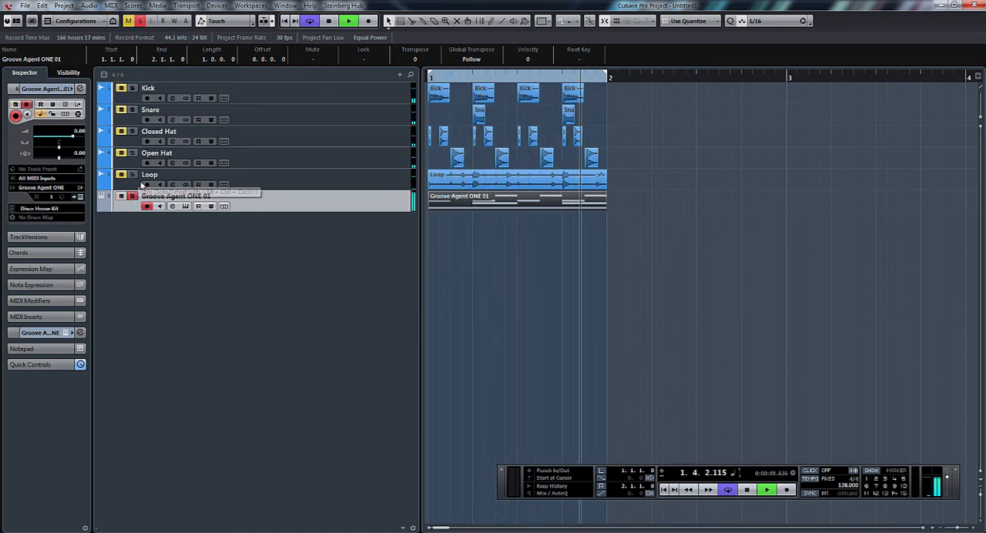
{"action": "key", "text": "space"}
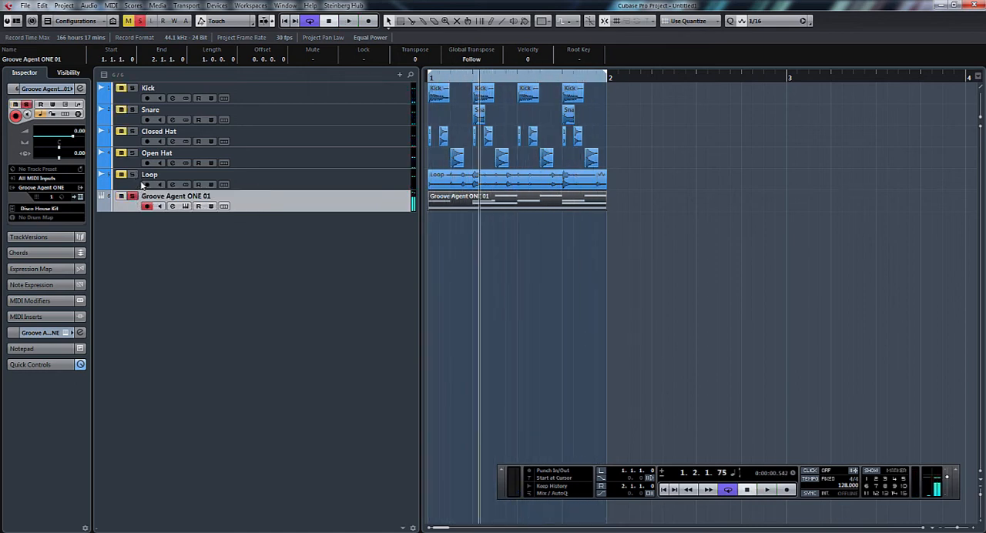
Step: Open the VST Instruments rack and the Groove Agent ONE window, placing that window just below the project's tracks
{"action": "left_click", "coordinate": [716, 246]}
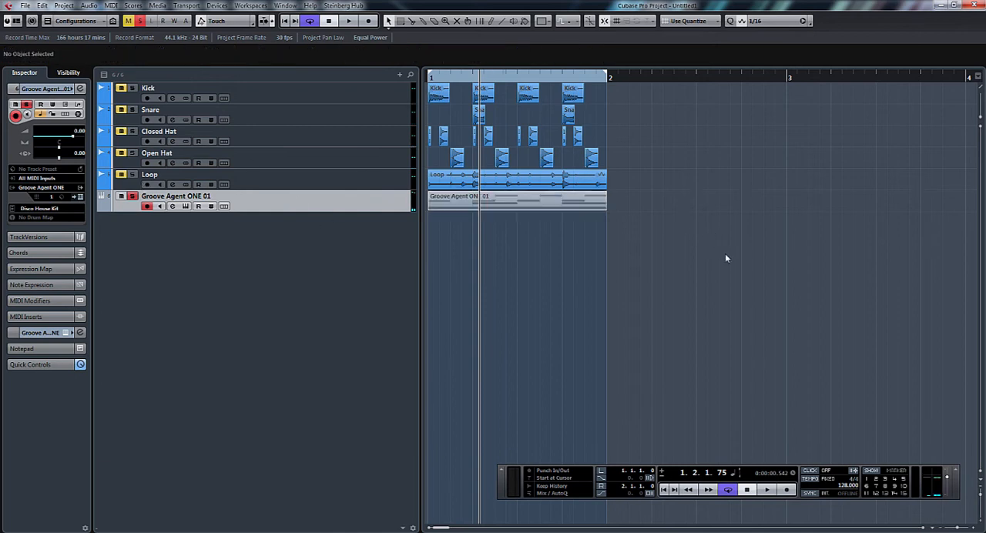
{"action": "key", "text": "F11"}
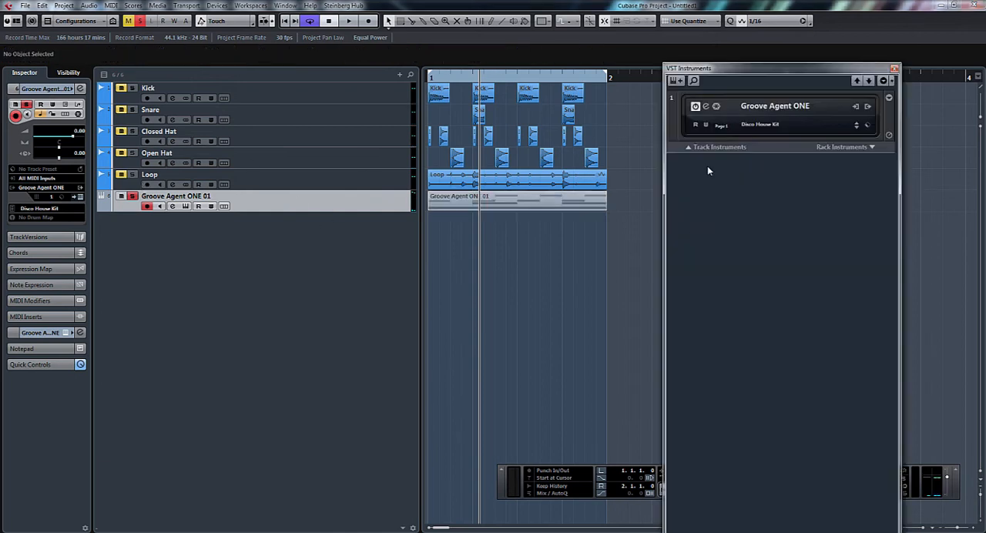
{"action": "left_click", "coordinate": [695, 107]}
{"action": "left_click", "coordinate": [515, 71]}
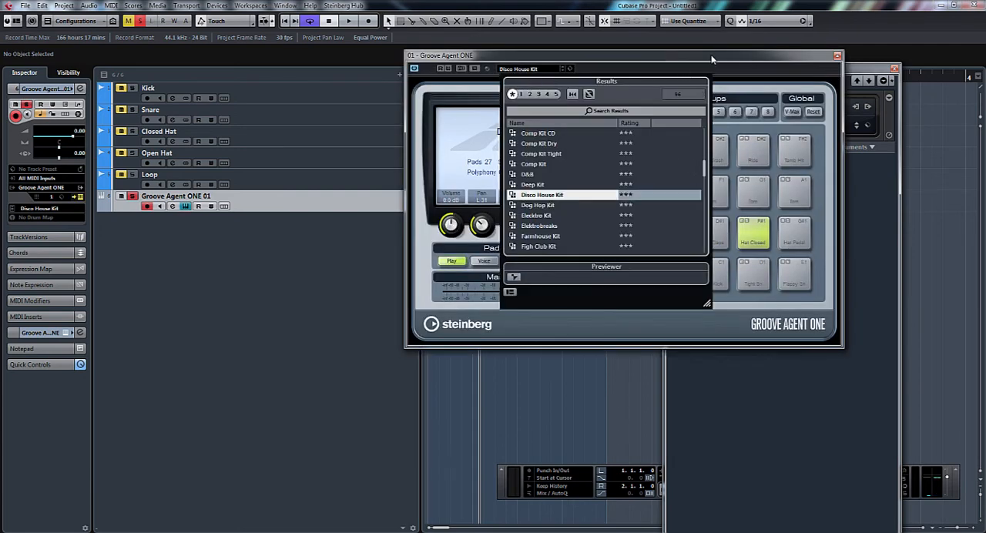
{"action": "left_click", "coordinate": [712, 57]}
{"action": "left_click_drag", "start_coordinate": [668, 58], "coordinate": [377, 219]}
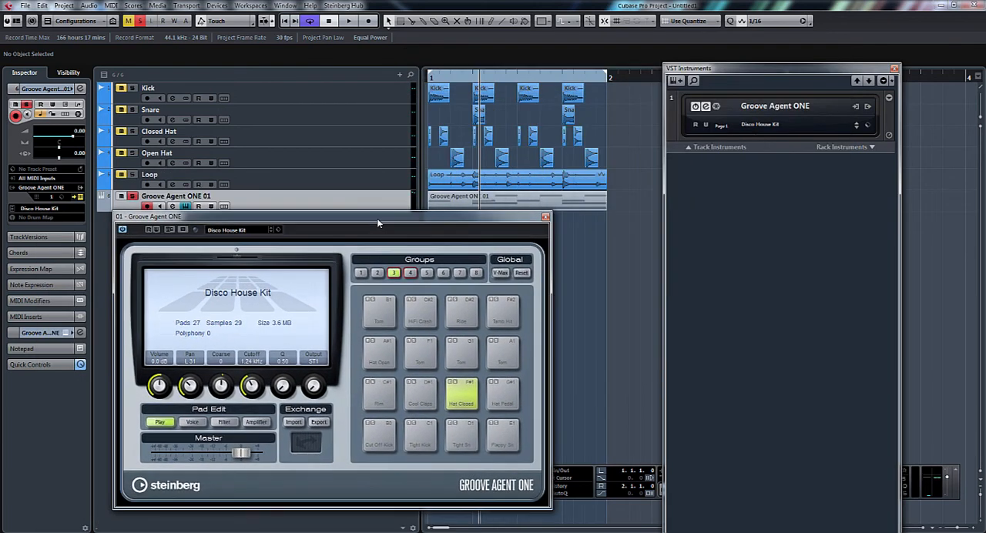
Step: Move the Groove Agent ONE window aside and add the first Kick audio event to the Tight Kick pad (C1) in group 3
{"action": "left_click", "coordinate": [439, 96]}
{"action": "left_click", "coordinate": [426, 272]}
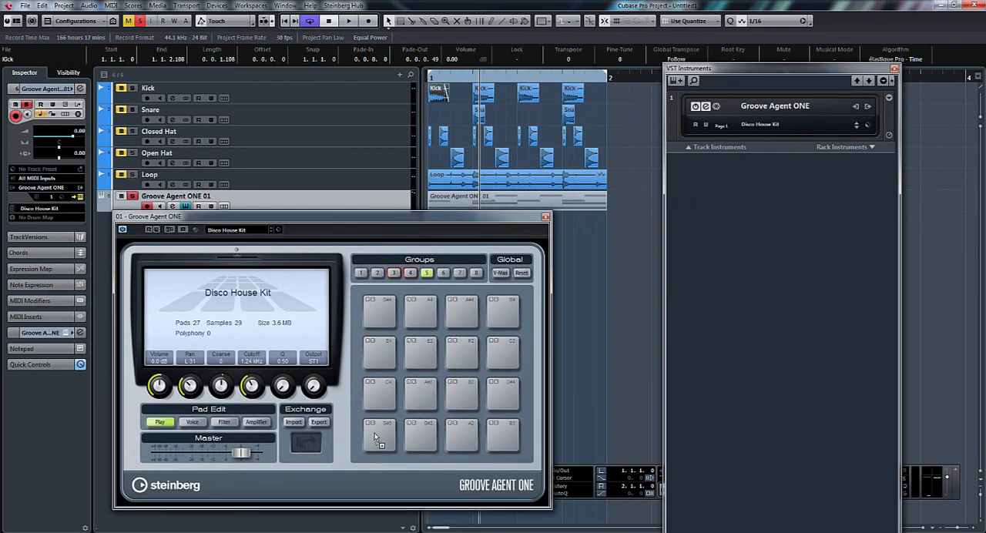
{"action": "left_click", "coordinate": [394, 273]}
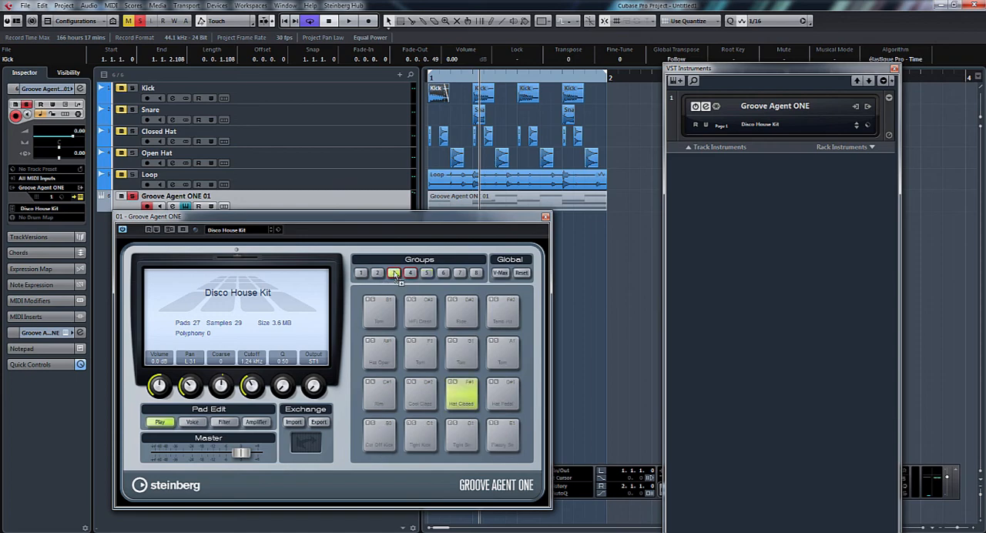
{"action": "left_click_drag", "start_coordinate": [416, 219], "coordinate": [911, 34]}
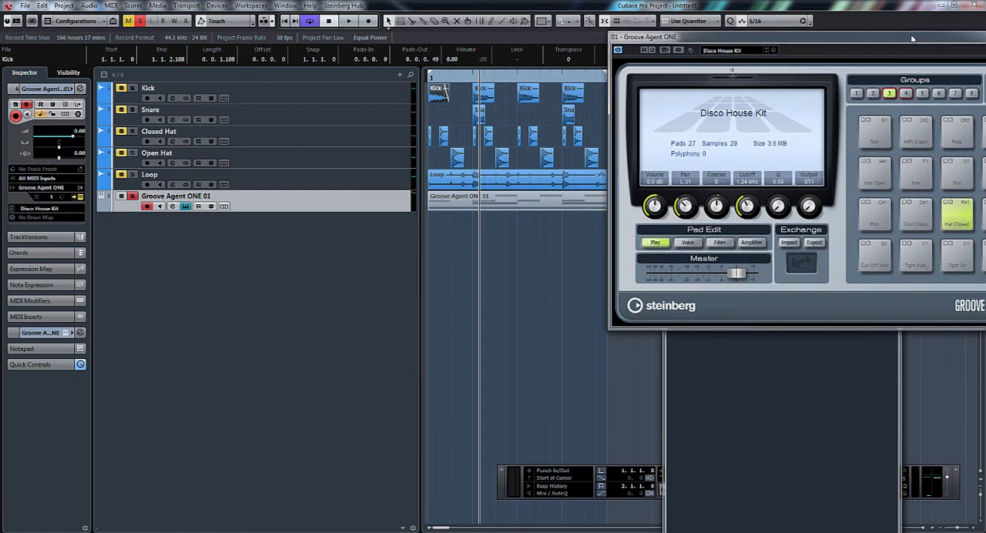
{"action": "left_click", "coordinate": [912, 264]}
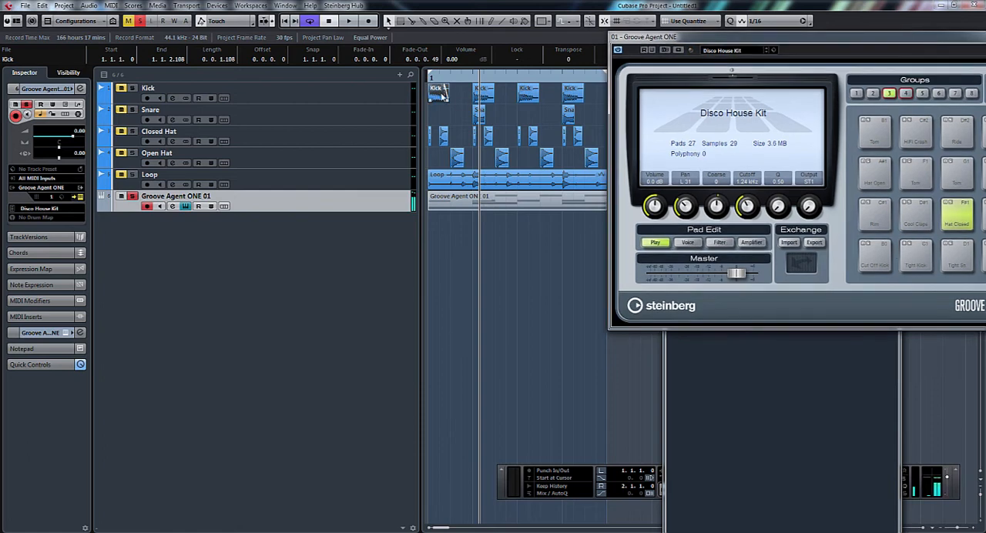
{"action": "left_click", "coordinate": [916, 264]}
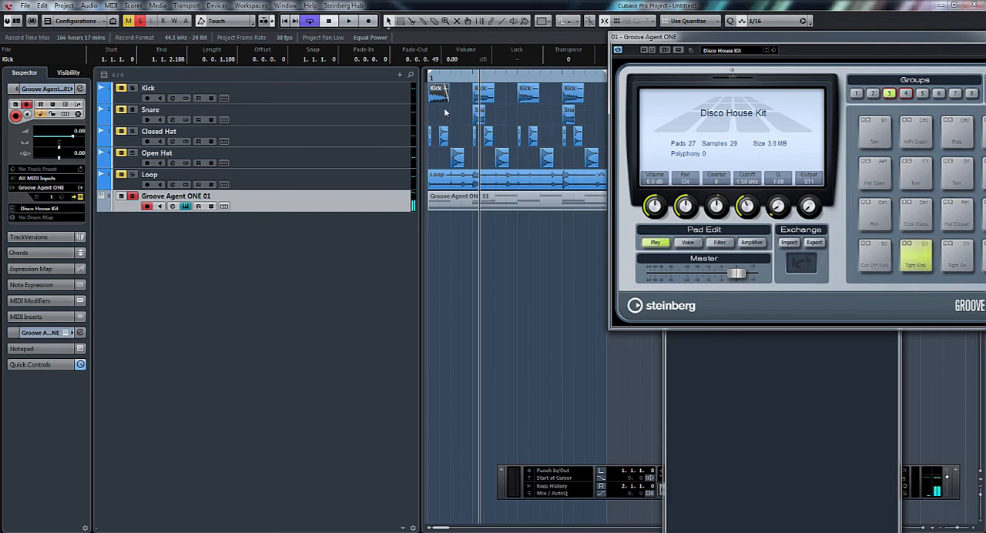
{"action": "left_click_drag", "start_coordinate": [441, 99], "coordinate": [916, 266]}
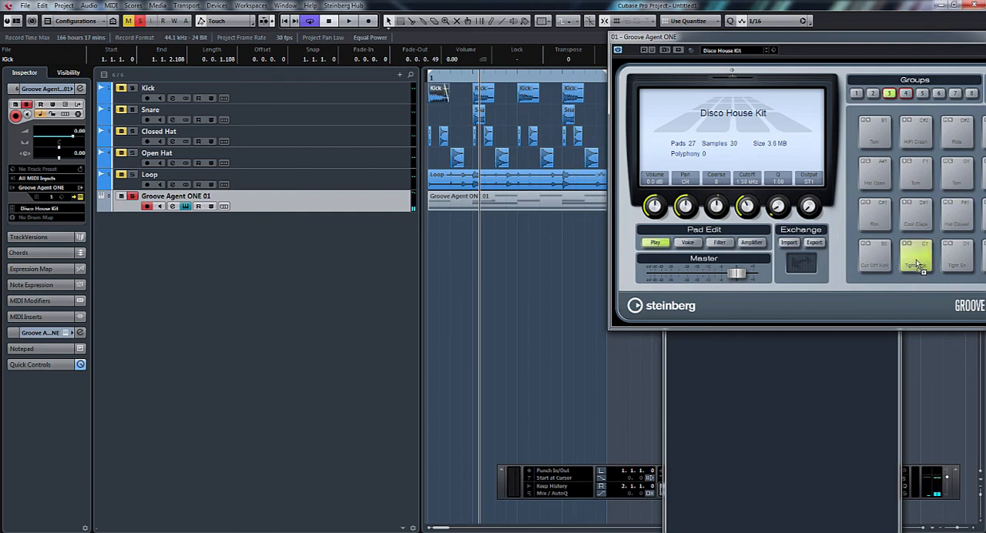
Step: Add the first Snare audio event to the Tight Sn pad (D1), and play the loop with the Groove Agent ONE window below the tracks
{"action": "left_click", "coordinate": [917, 262]}
{"action": "left_click", "coordinate": [478, 115]}
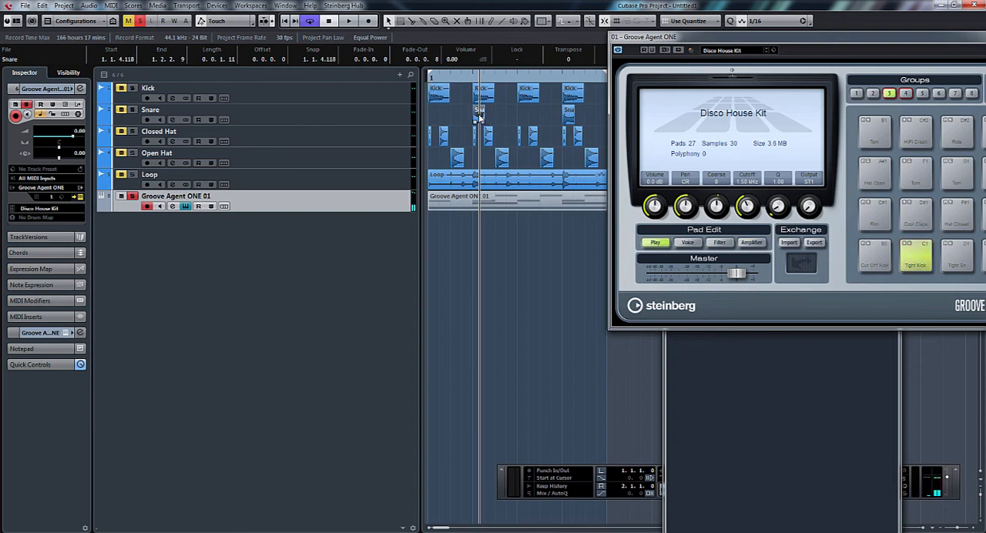
{"action": "left_click_drag", "start_coordinate": [479, 116], "coordinate": [961, 267]}
{"action": "left_click_drag", "start_coordinate": [835, 46], "coordinate": [626, 210]}
{"action": "key", "text": "space"}
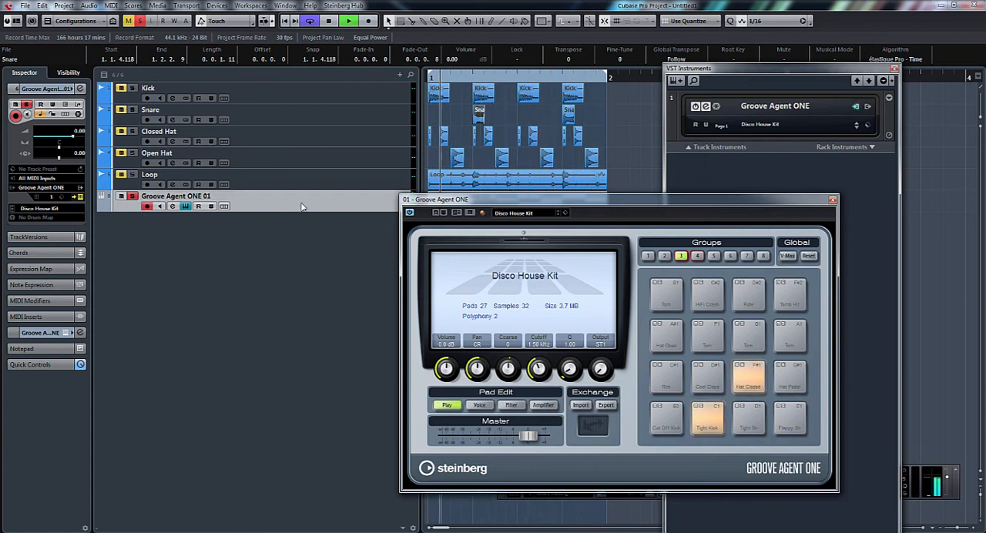
Step: Add the first Open Hat audio event to the Hat Open pad (A#1) and the Closed Hat (4) event to the Hat Closed pad
{"action": "left_click", "coordinate": [458, 158]}
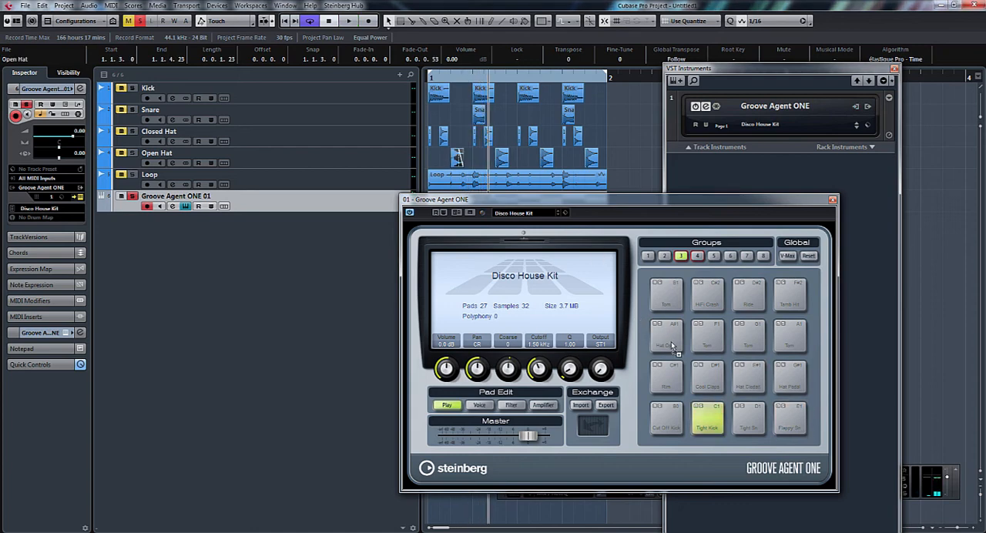
{"action": "left_click_drag", "start_coordinate": [670, 345], "coordinate": [671, 345]}
{"action": "left_click_drag", "start_coordinate": [489, 139], "coordinate": [751, 387]}
{"action": "key", "text": "space"}
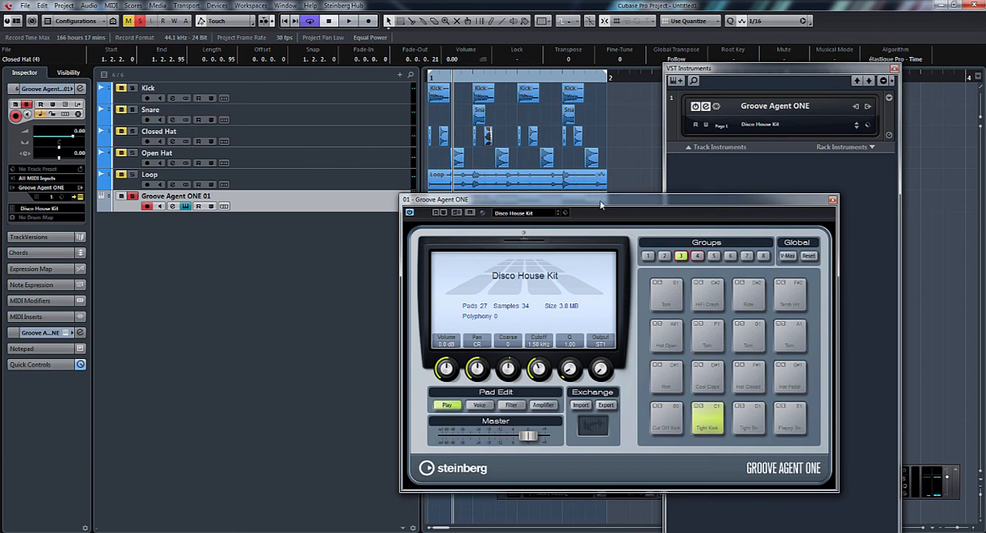
Step: Move the Groove Agent ONE window over the tracks and set the Tight Kick pad to volume 0.2 dB, pan R 14 and cutoff 2.67 kHz
{"action": "left_click_drag", "start_coordinate": [612, 202], "coordinate": [485, 156]}
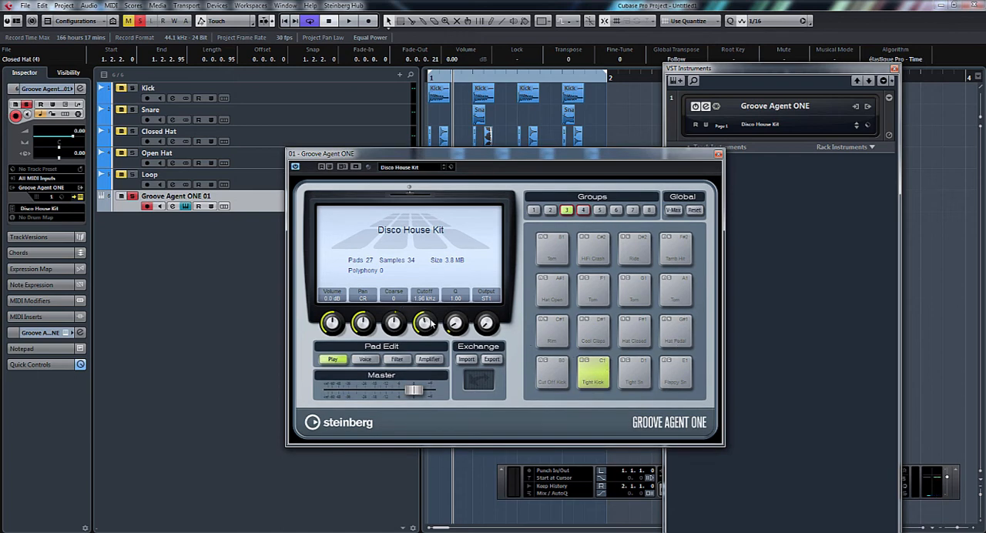
{"action": "left_click_drag", "start_coordinate": [431, 324], "coordinate": [436, 327]}
{"action": "left_click_drag", "start_coordinate": [368, 322], "coordinate": [339, 335]}
Step: Show the channels in the MixConsole, and close the Groove Agent ONE, VST Instruments and MixConsole windows
{"action": "key", "text": "F3"}
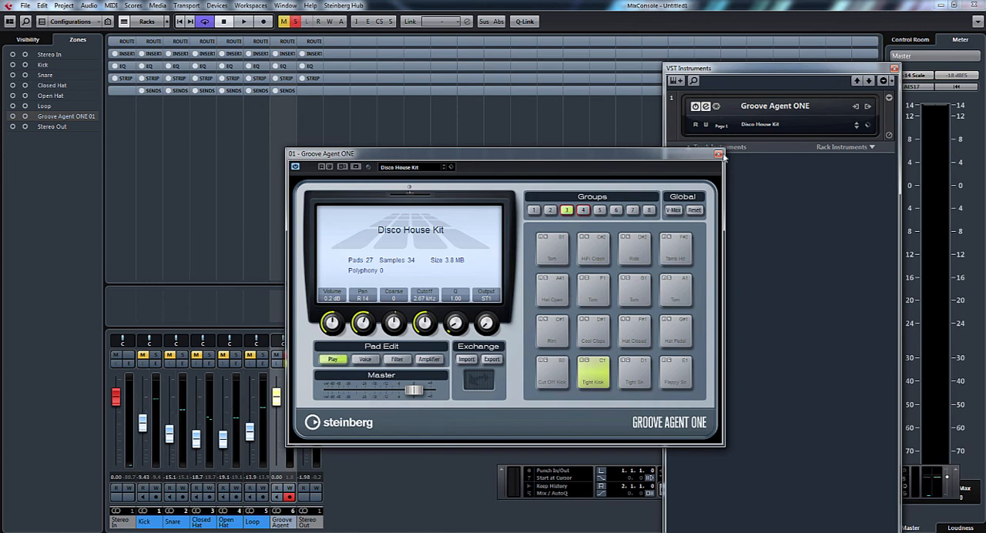
{"action": "left_click", "coordinate": [719, 155]}
{"action": "left_click", "coordinate": [894, 69]}
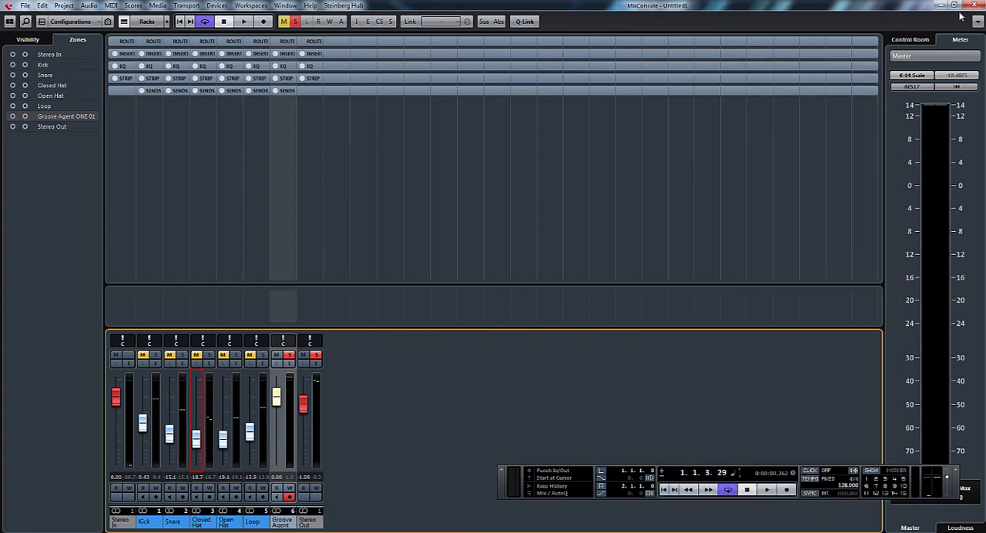
{"action": "left_click", "coordinate": [969, 8]}
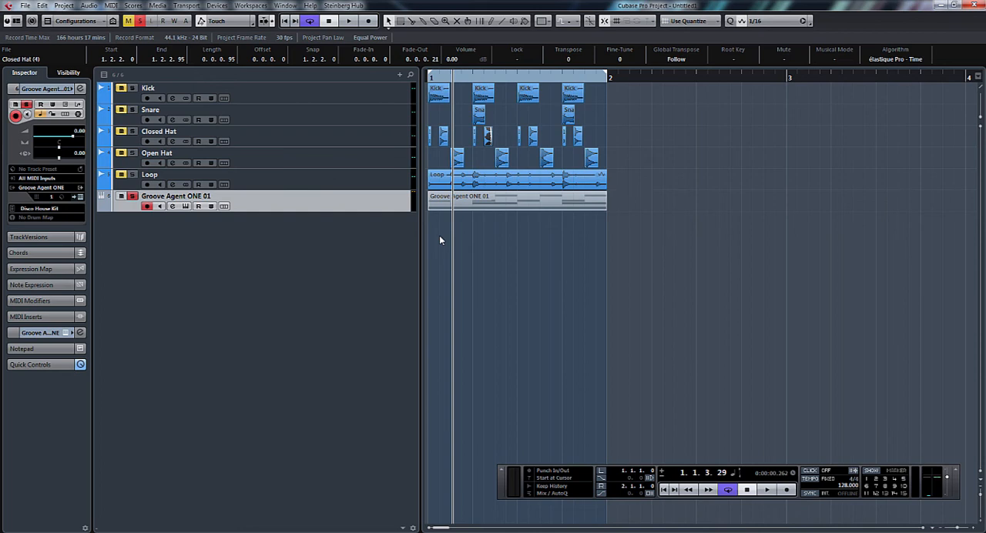
Step: Open the Groove Agent ONE 01 part in the Key Editor and set its controller lane to Velocity
{"action": "double_click", "coordinate": [497, 202]}
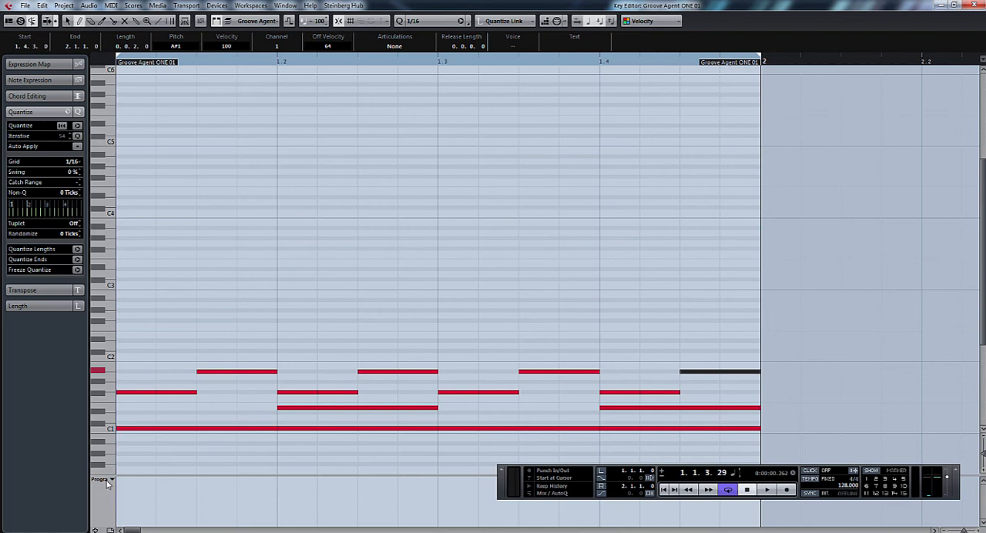
{"action": "left_click", "coordinate": [103, 480]}
{"action": "left_click", "coordinate": [121, 22]}
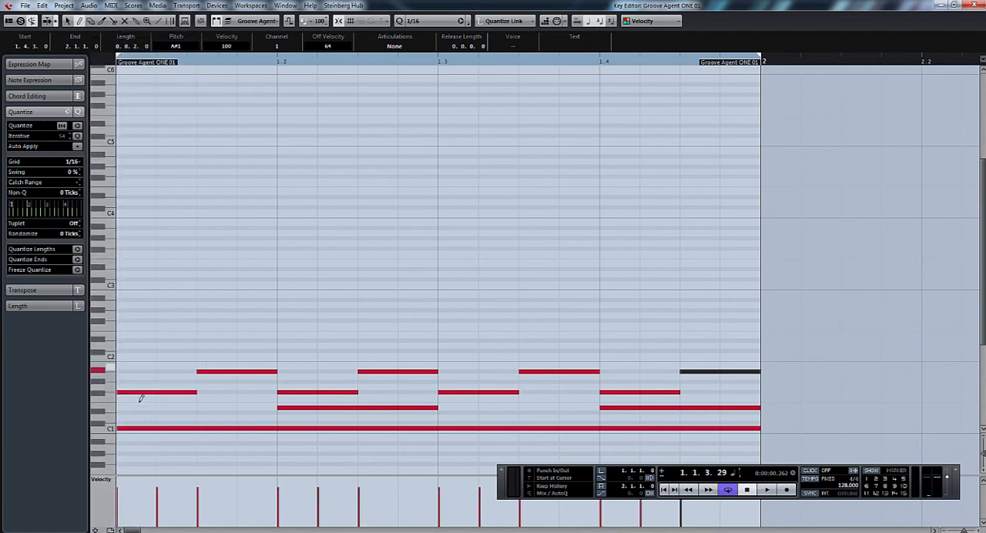
Step: Lower the velocities of the notes from the second sixteenth of beat 1 through beat 3 to varied levels
{"action": "left_click", "coordinate": [161, 505]}
{"action": "left_click", "coordinate": [204, 513]}
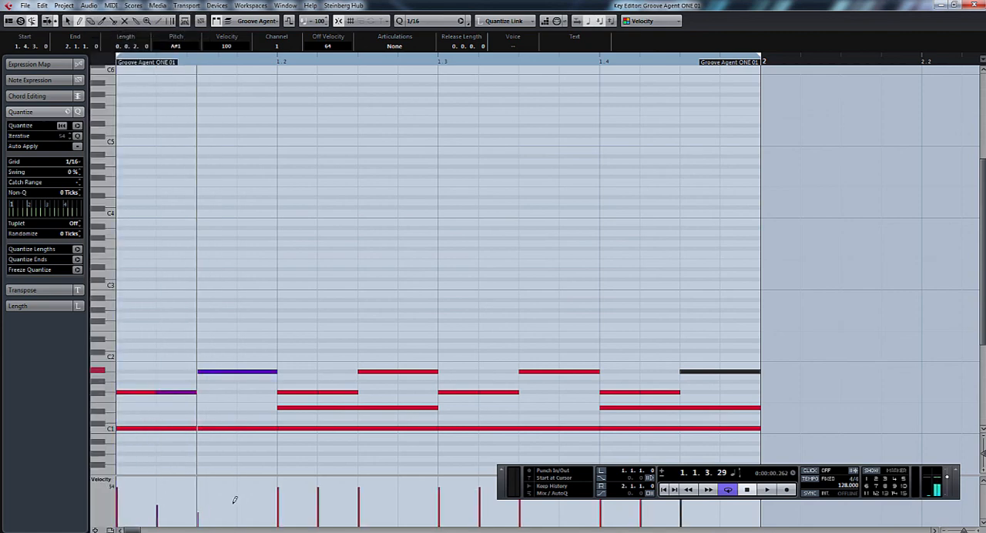
{"action": "left_click", "coordinate": [282, 494]}
{"action": "left_click", "coordinate": [320, 508]}
{"action": "left_click", "coordinate": [361, 515]}
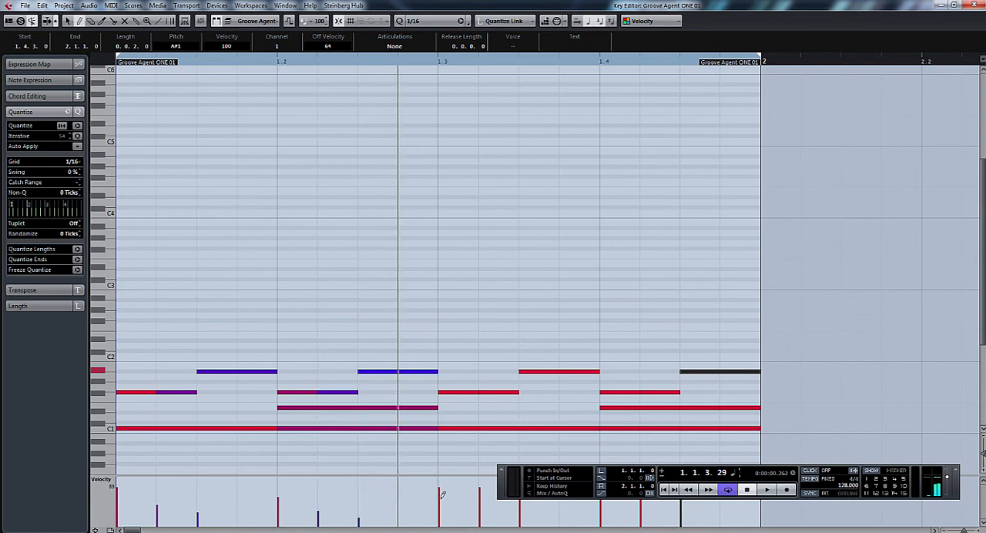
{"action": "left_click", "coordinate": [441, 507]}
{"action": "left_click", "coordinate": [481, 510]}
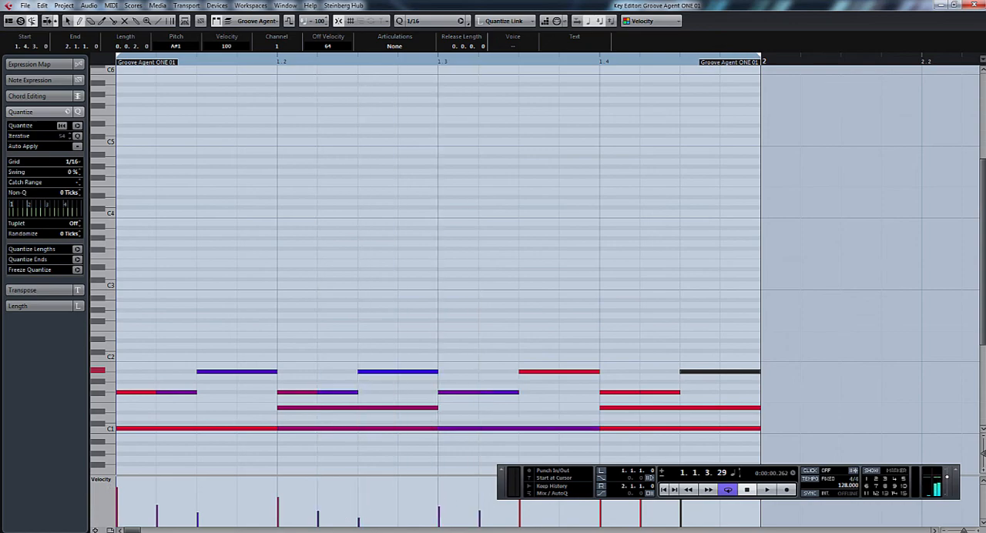
Step: Play and stop the loop in the Project window, and enlarge the Groove Agent ONE 01 track's height to enlarge its MIDI notes
{"action": "key", "text": "space"}
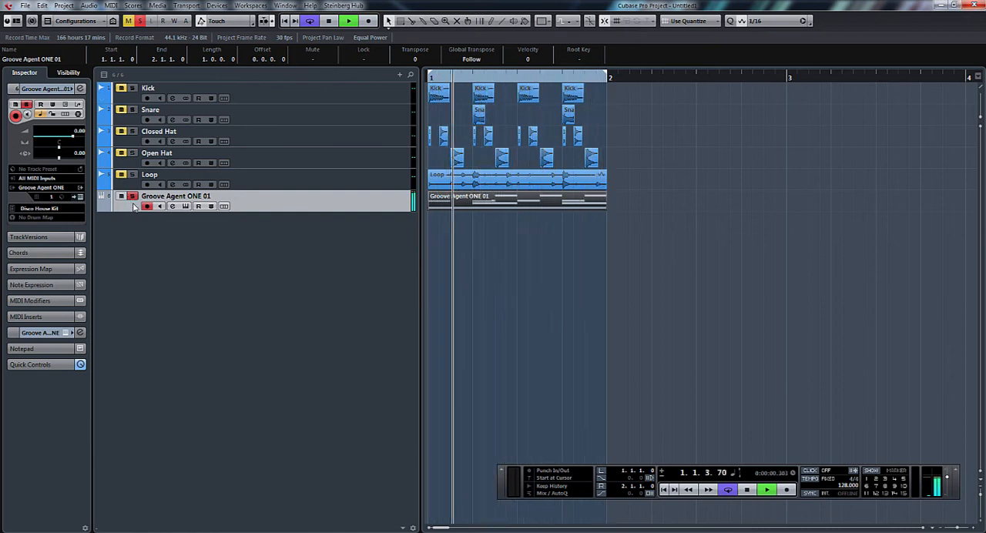
{"action": "key", "text": "space"}
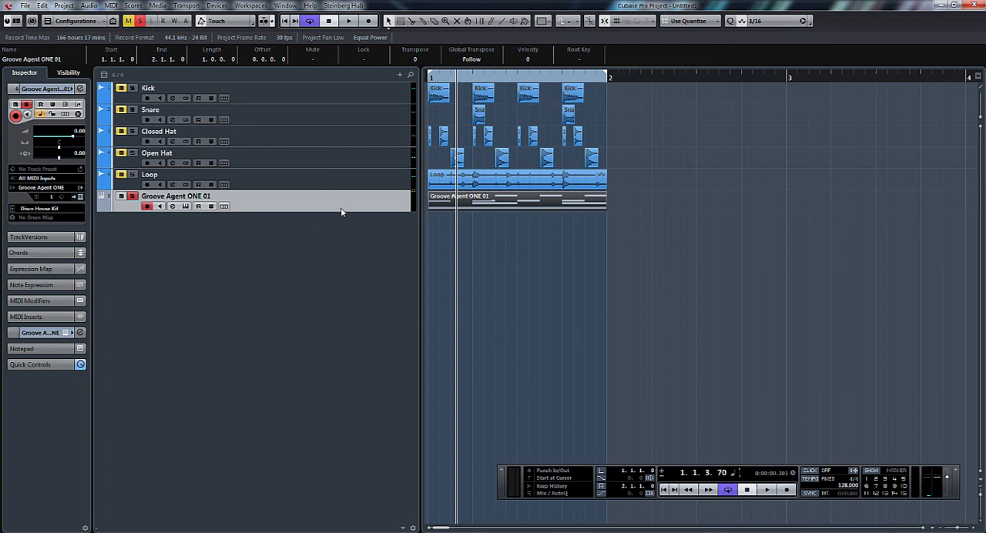
{"action": "left_click_drag", "start_coordinate": [344, 211], "coordinate": [339, 322]}
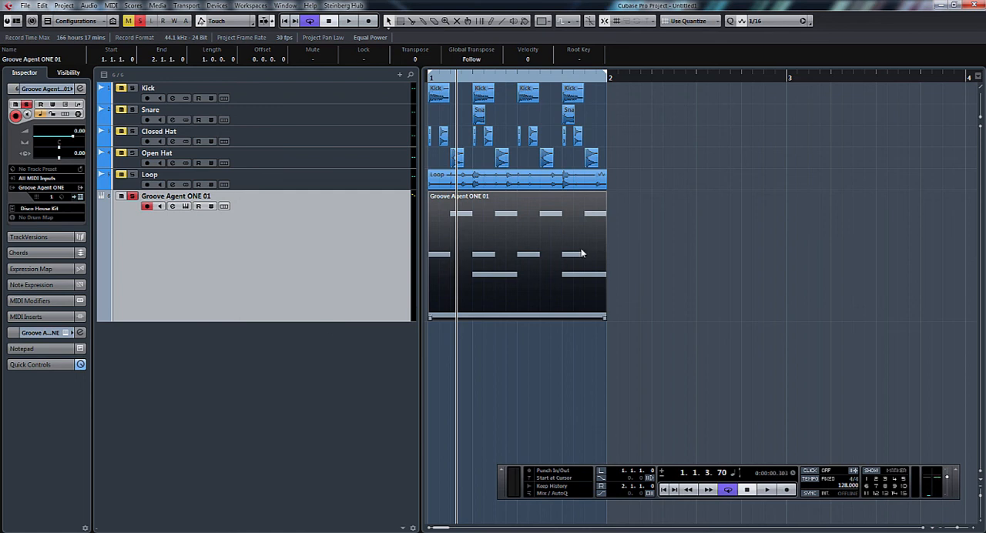